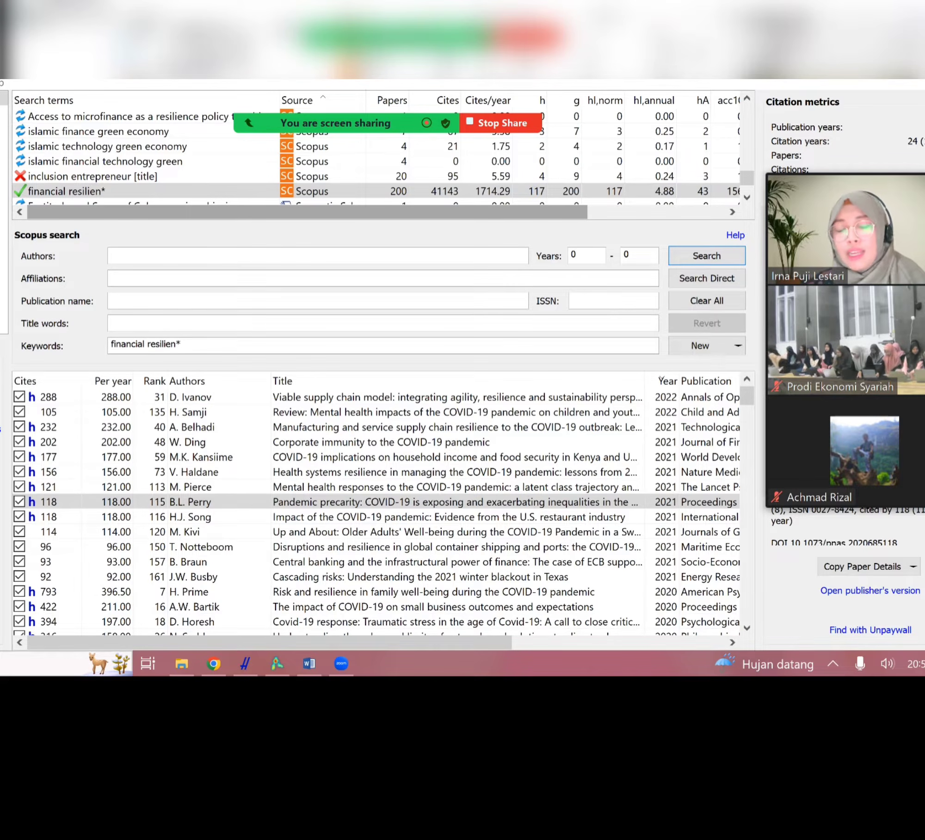
click(703, 345)
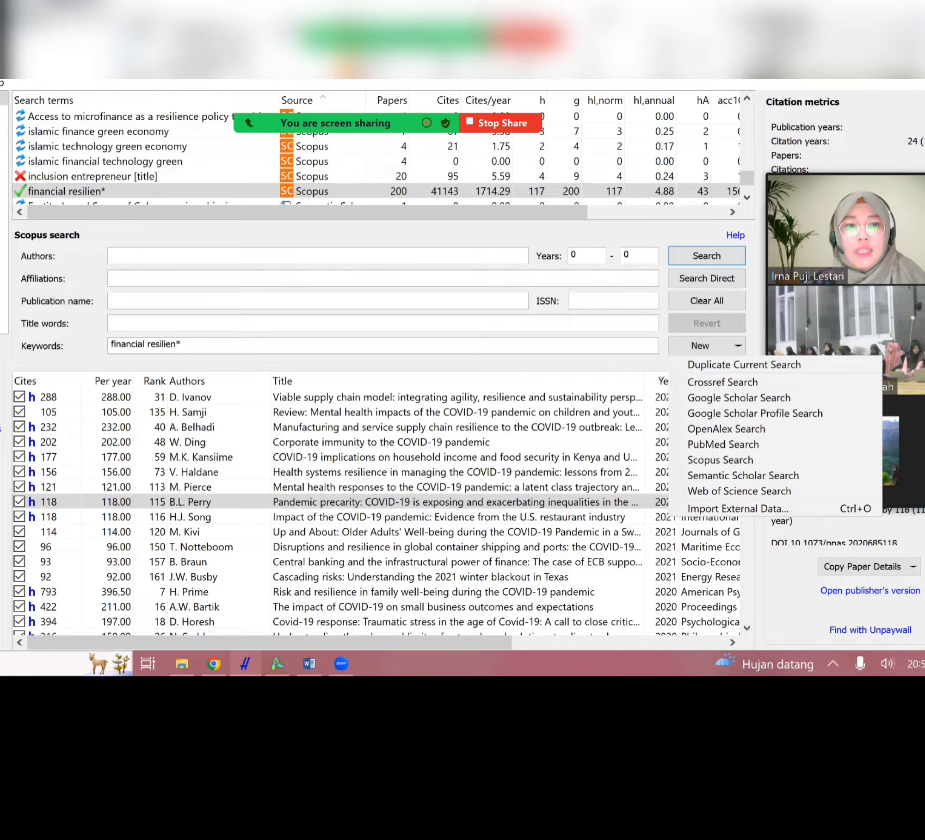
click(532, 278)
scroll(462, 412, down, 3)
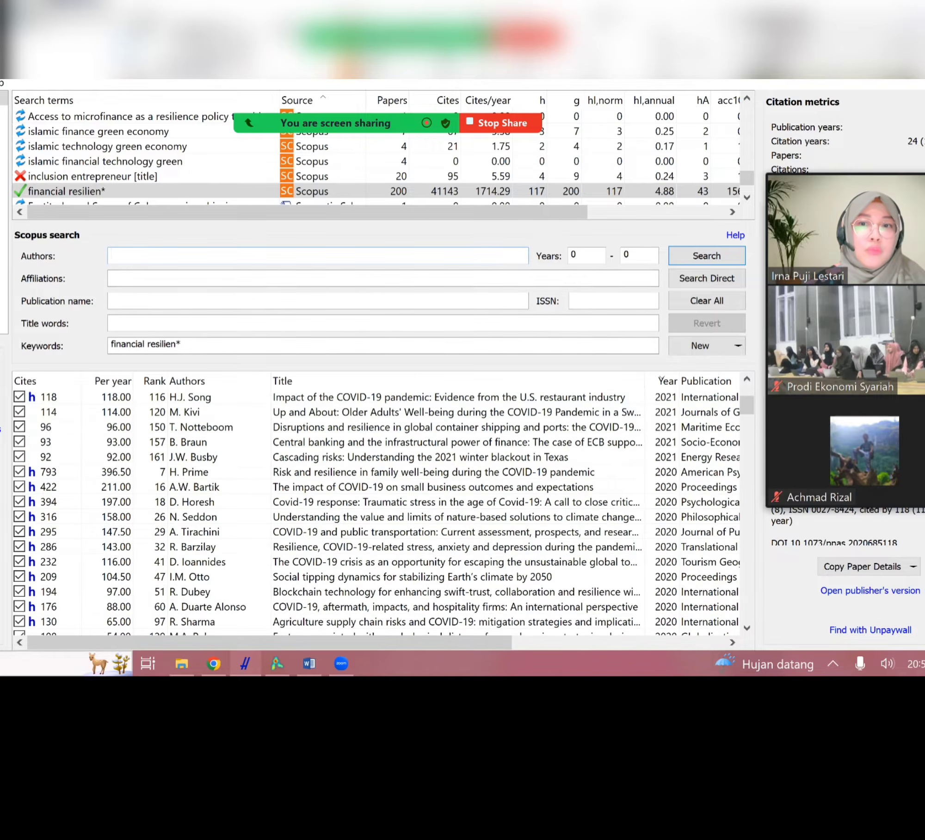
Create a new Google Scholar search and set its keywords to "green financ*"
click(707, 346)
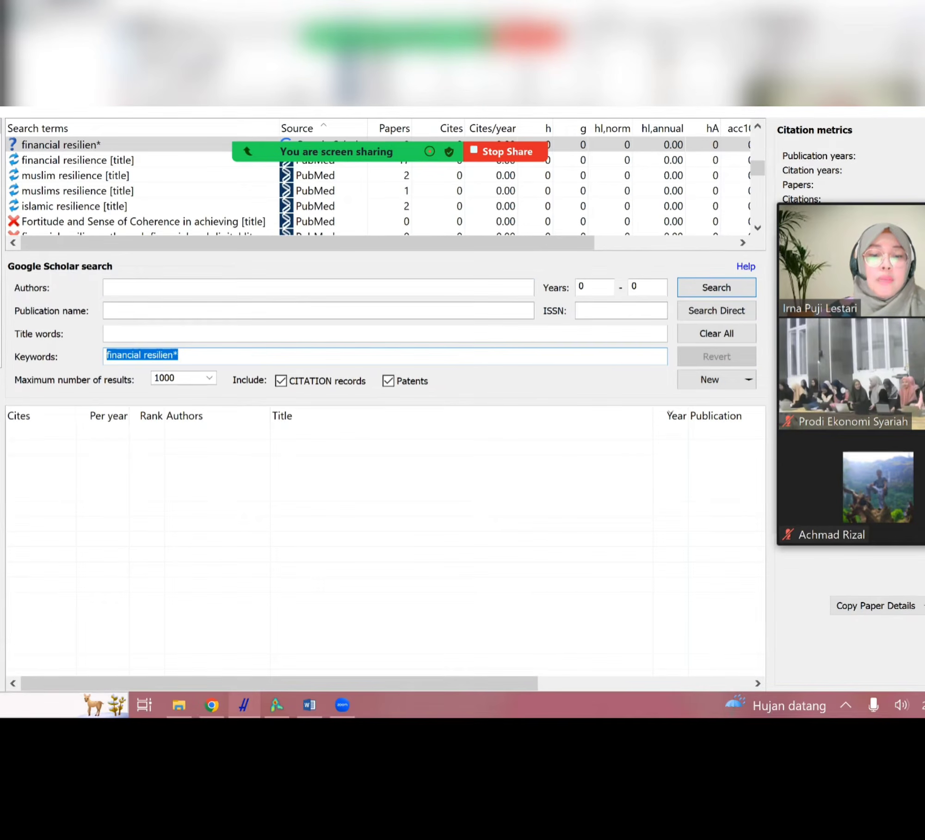
text(green)
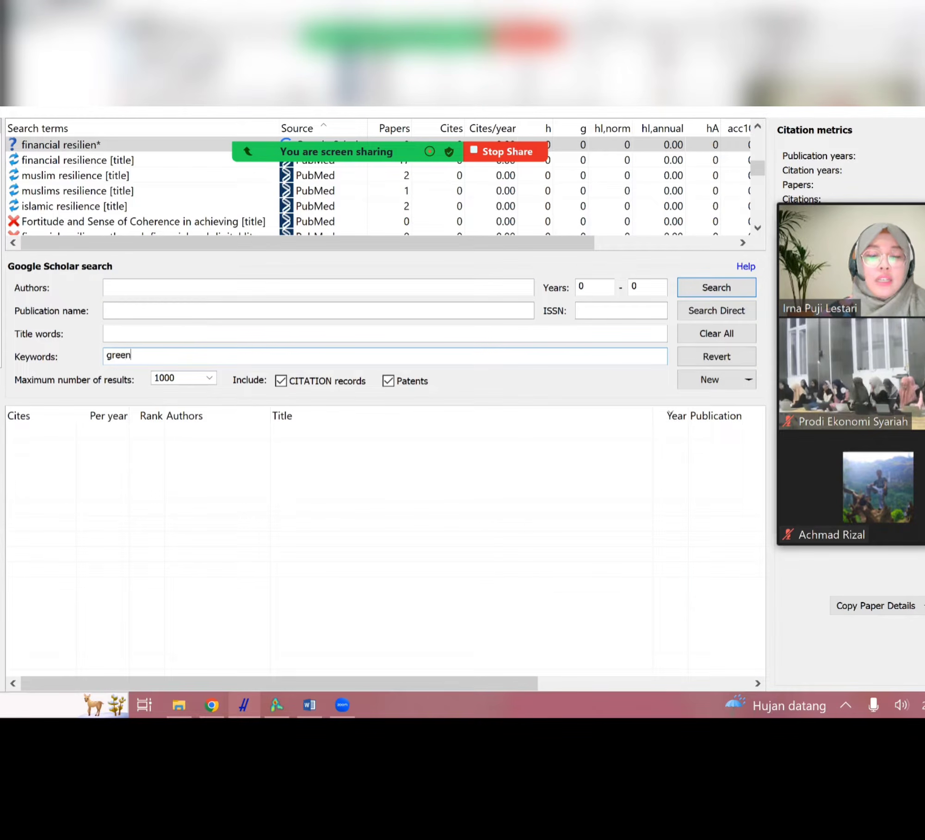
text( finance)
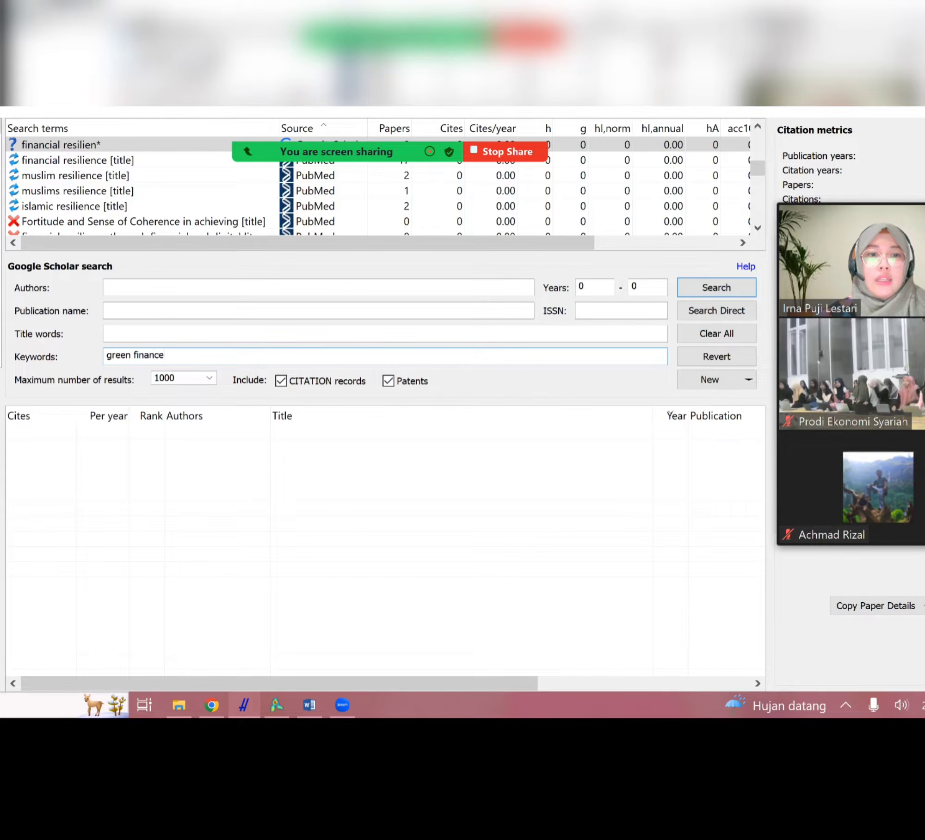
key(BackSpace)
text(*)
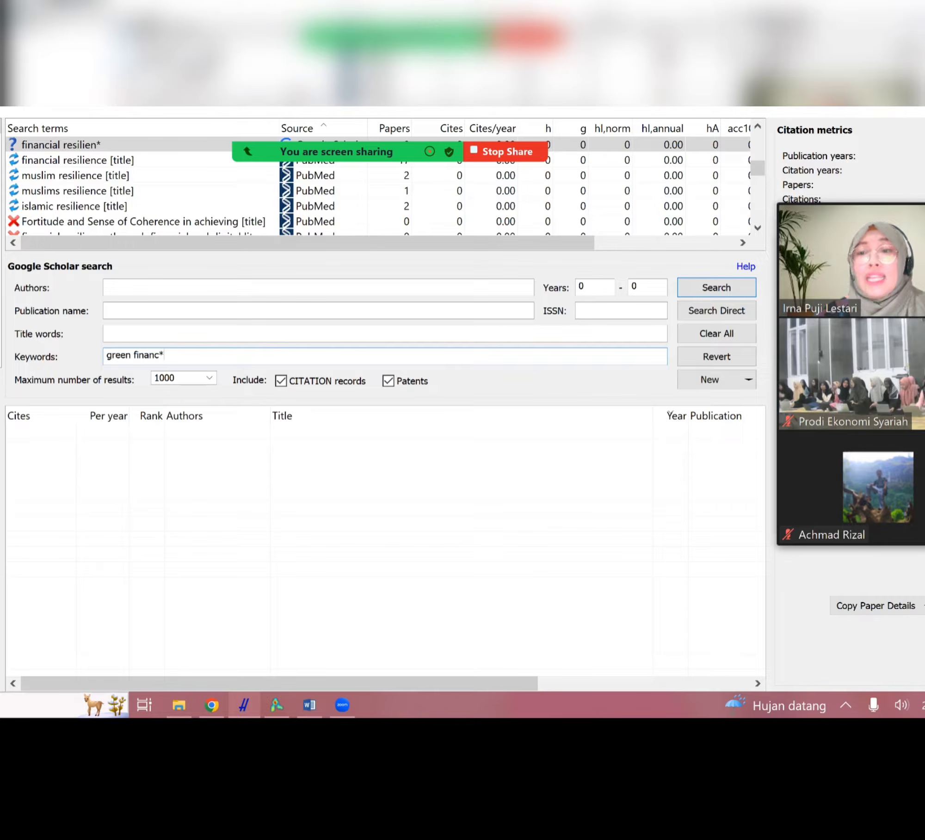
key(BackSpace)
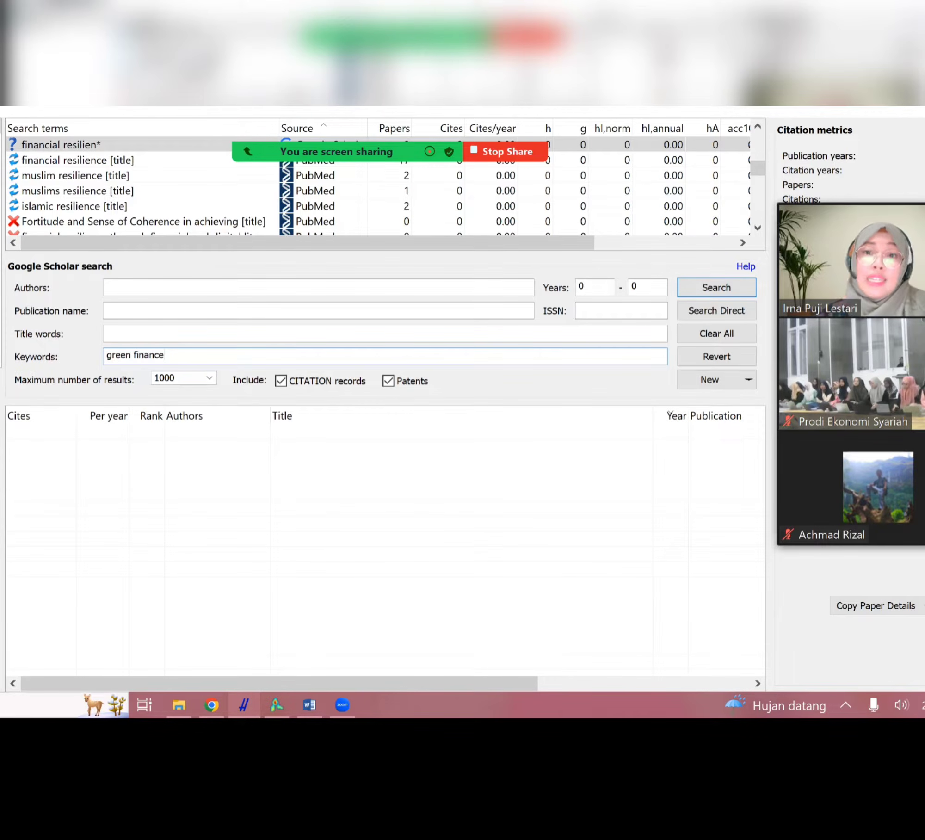
key(BackSpace)
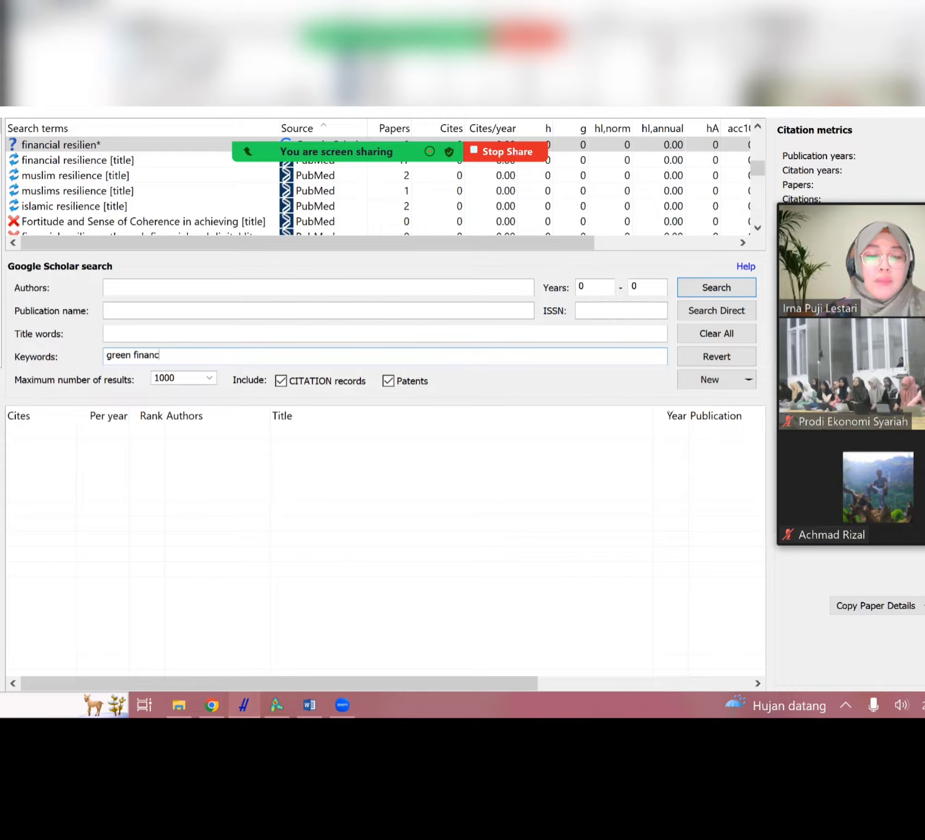
text(*)
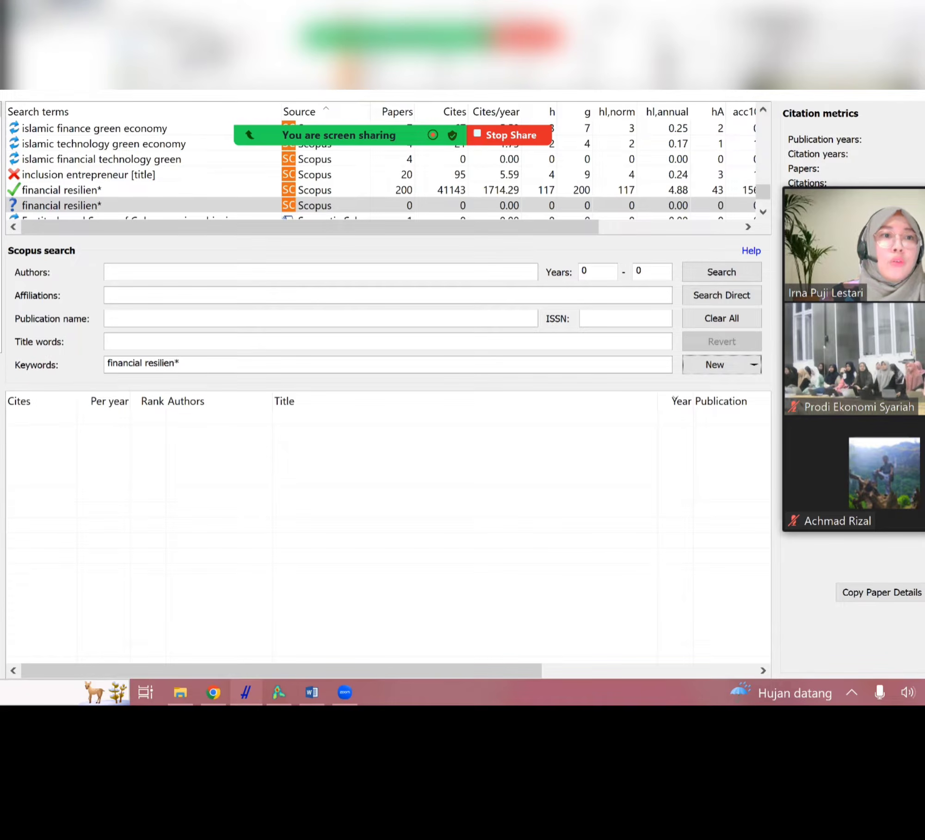
Open the Scopus preferences and select the stored Scopus API key
click(1, 95)
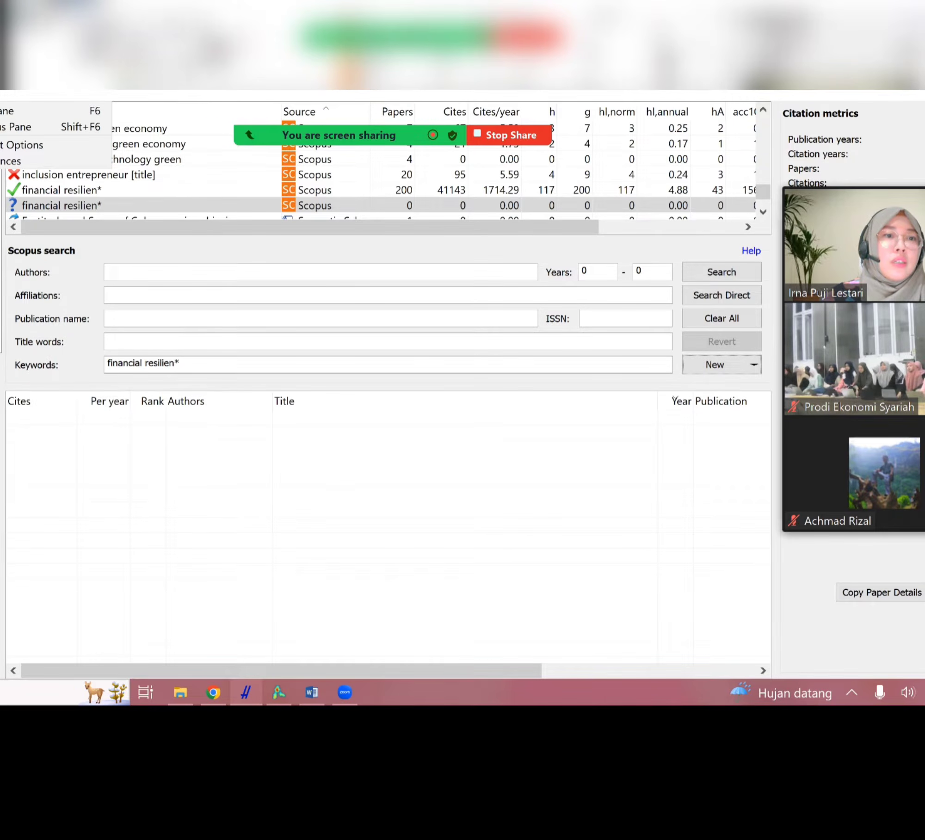
click(10, 160)
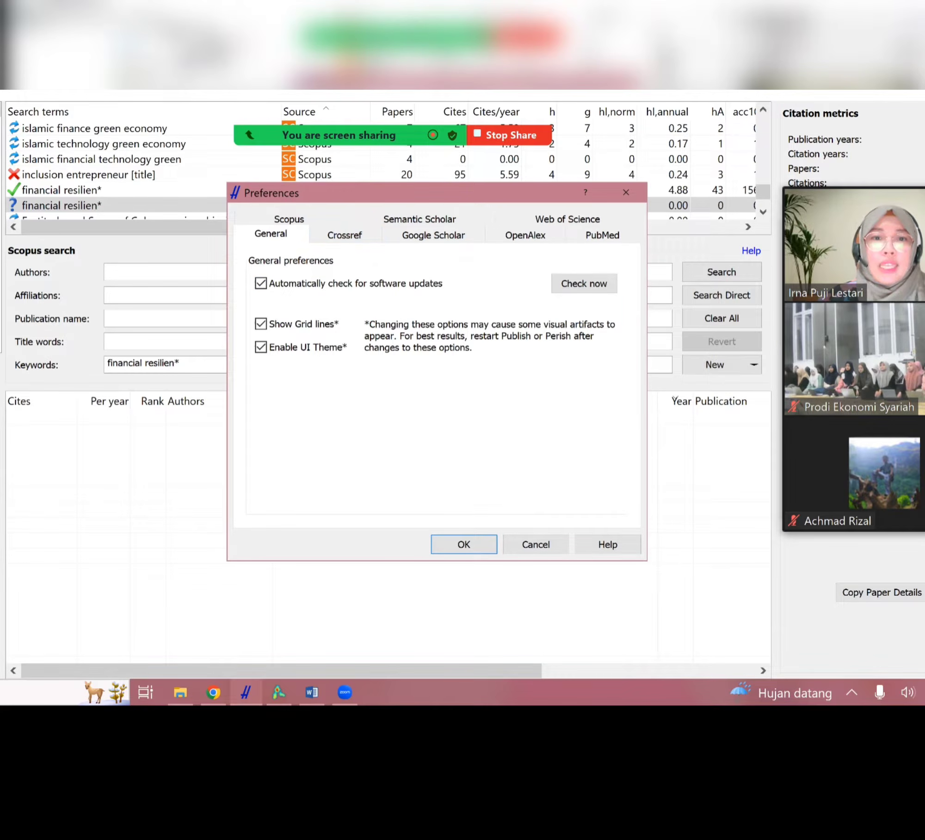
click(289, 219)
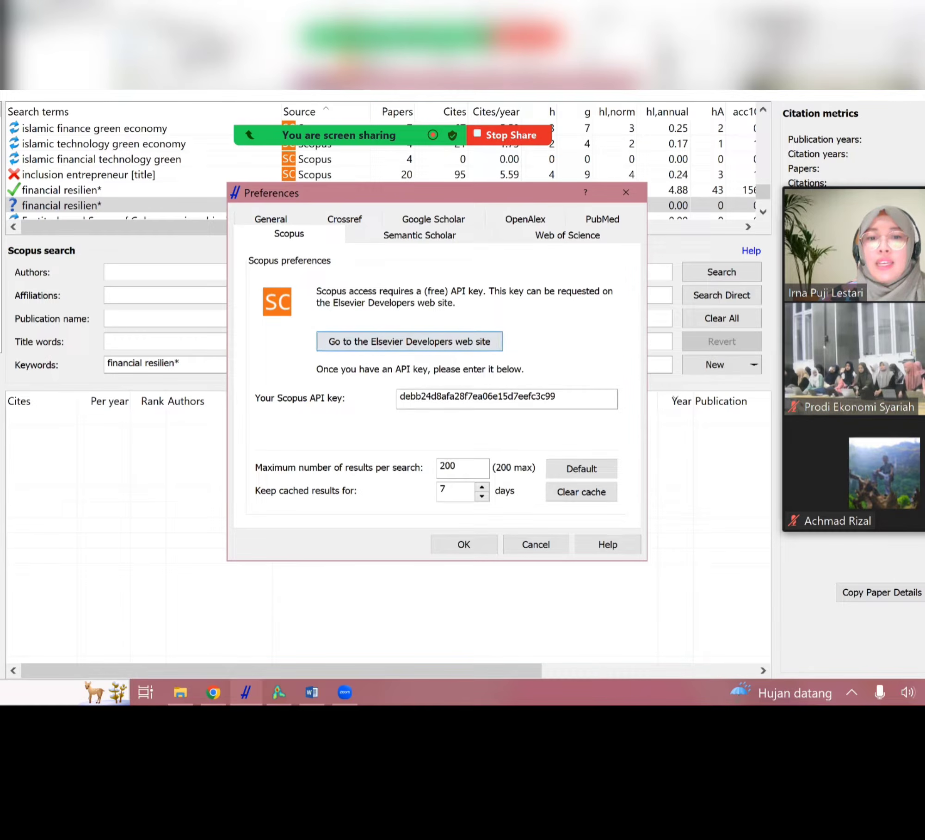
drag(411, 397, 558, 397)
click(557, 398)
double_click(477, 397)
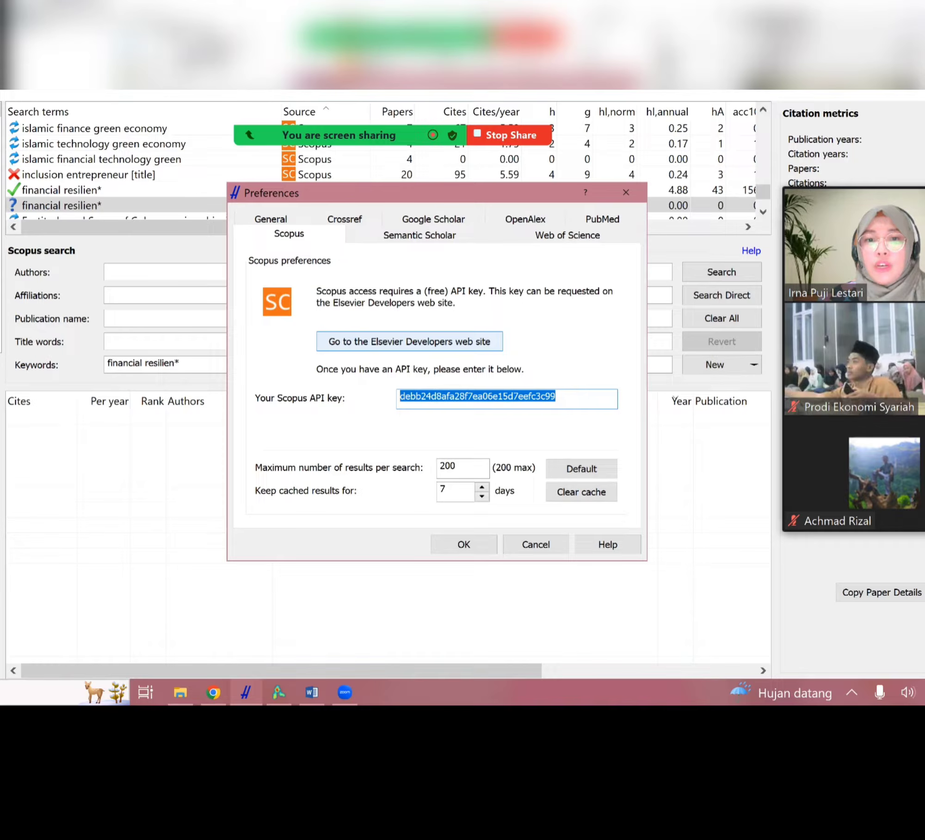
Go to the Elsevier Developer Portal and create a new API key, agreeing with the TDM Provisions
click(409, 341)
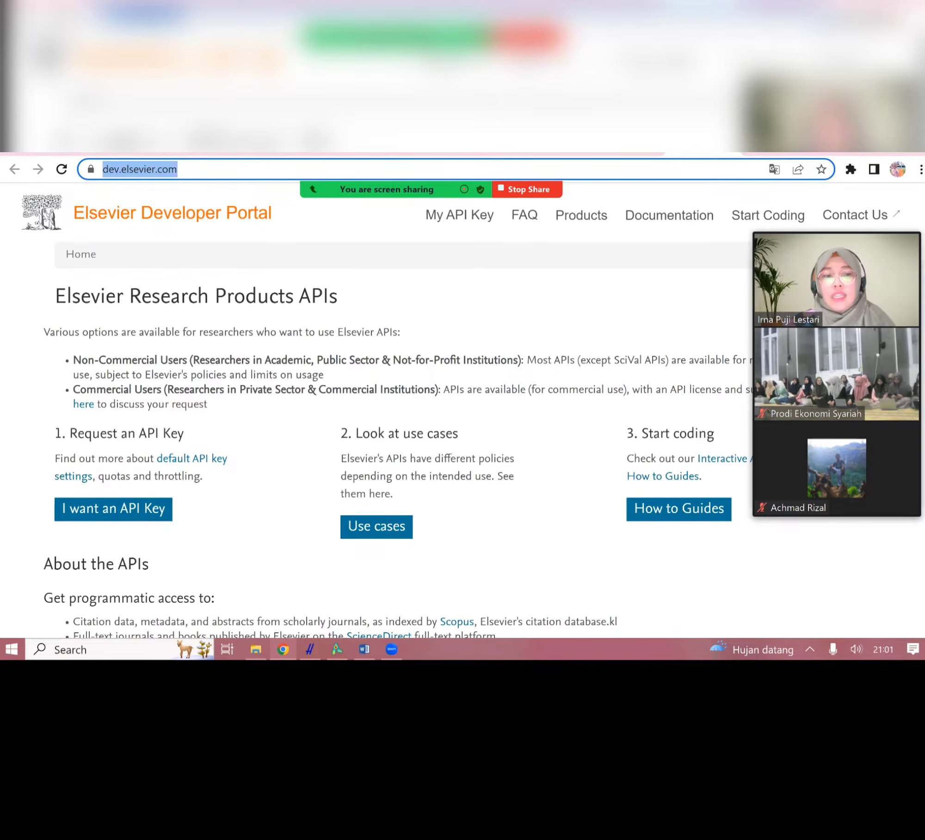
scroll(398, 439, down, 2)
scroll(114, 411, down, 1)
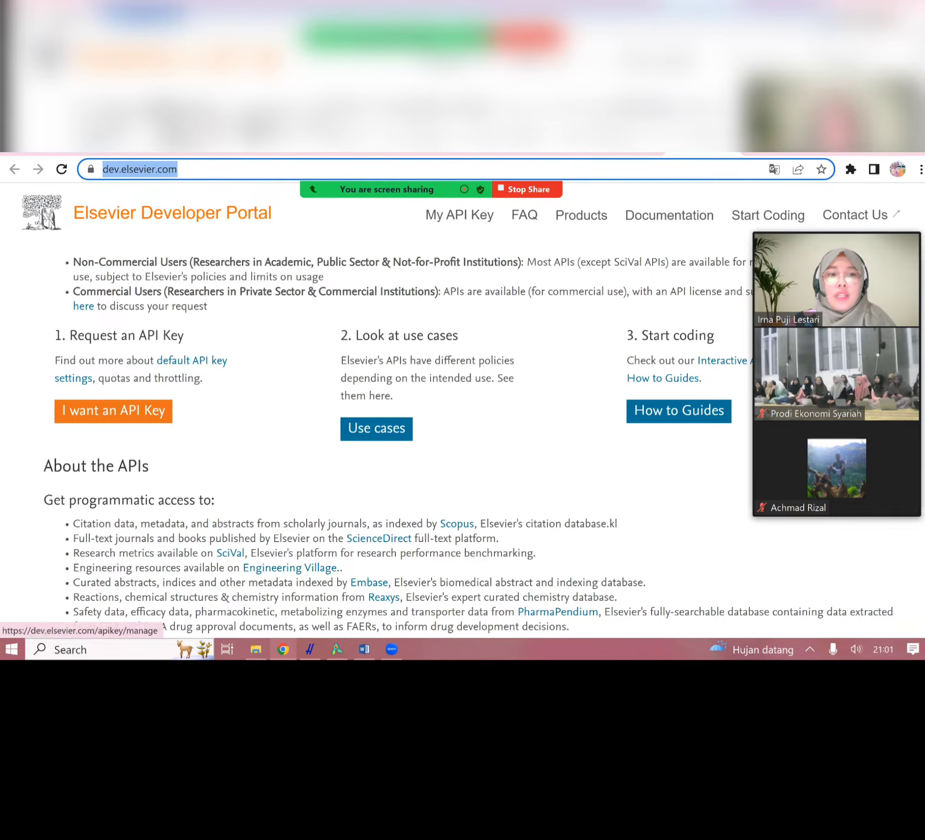
click(113, 411)
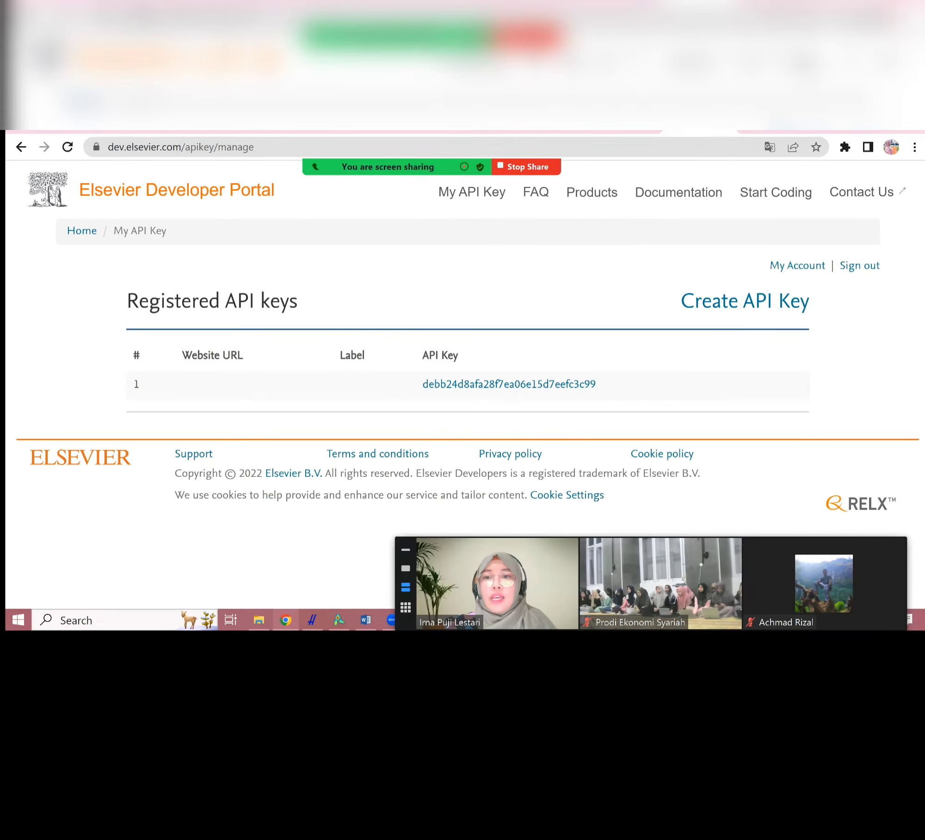
click(745, 301)
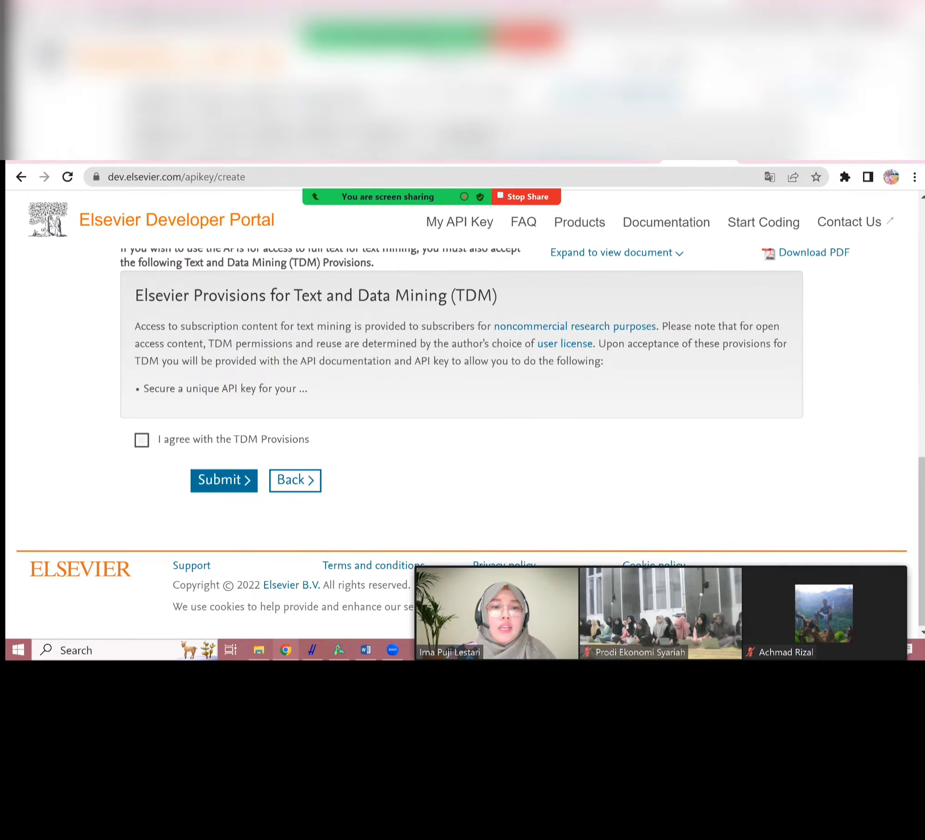
click(141, 439)
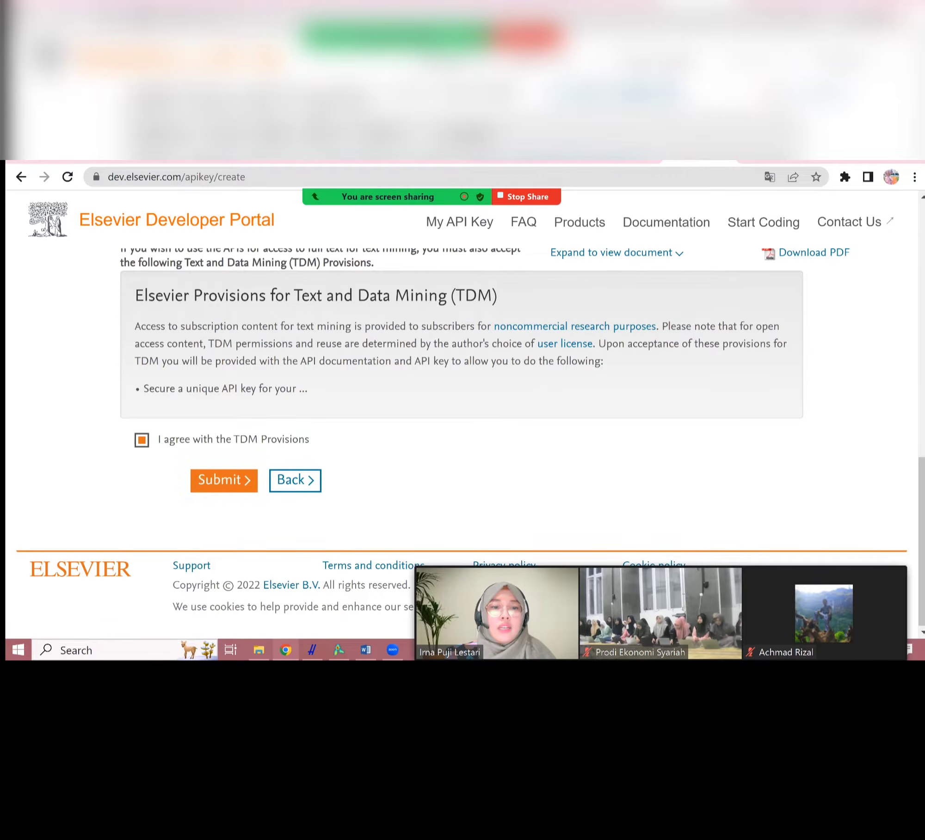
click(223, 480)
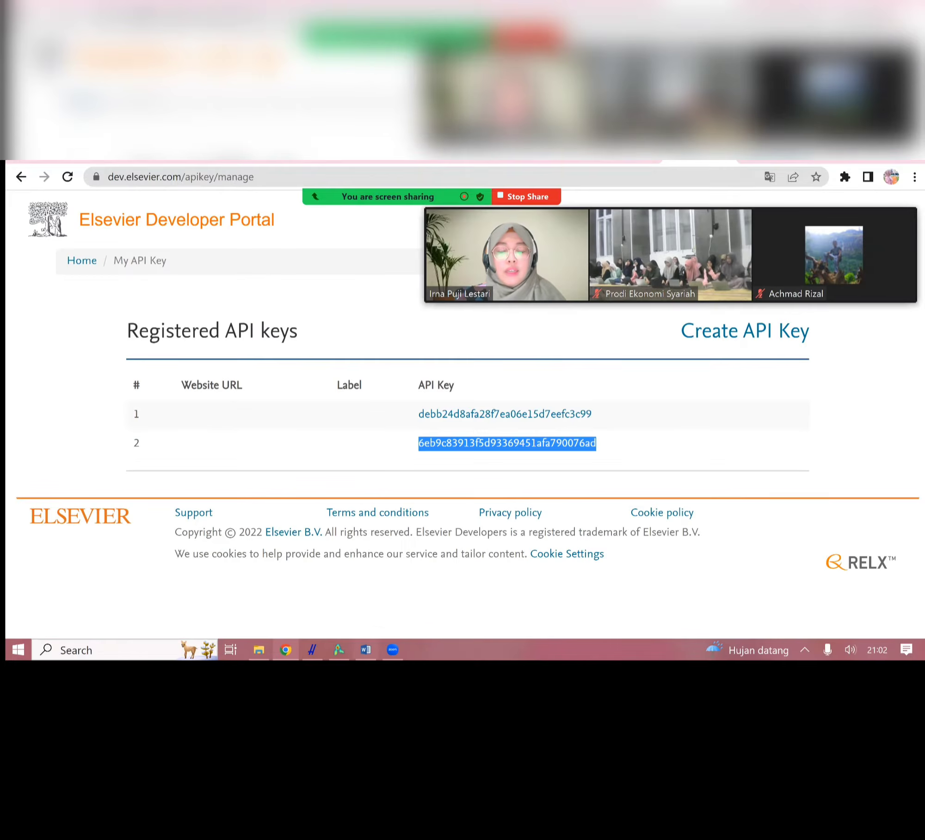
Stop the current Zoom screen share and share the Harzing's Publish or Perish window instead
click(528, 196)
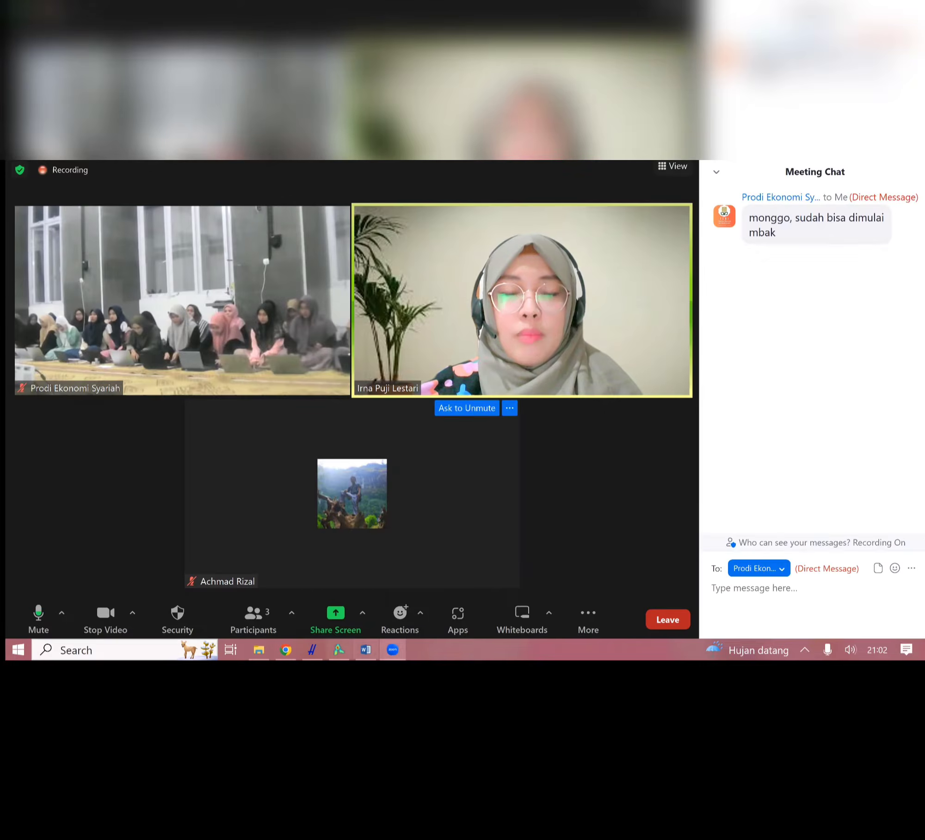
click(336, 618)
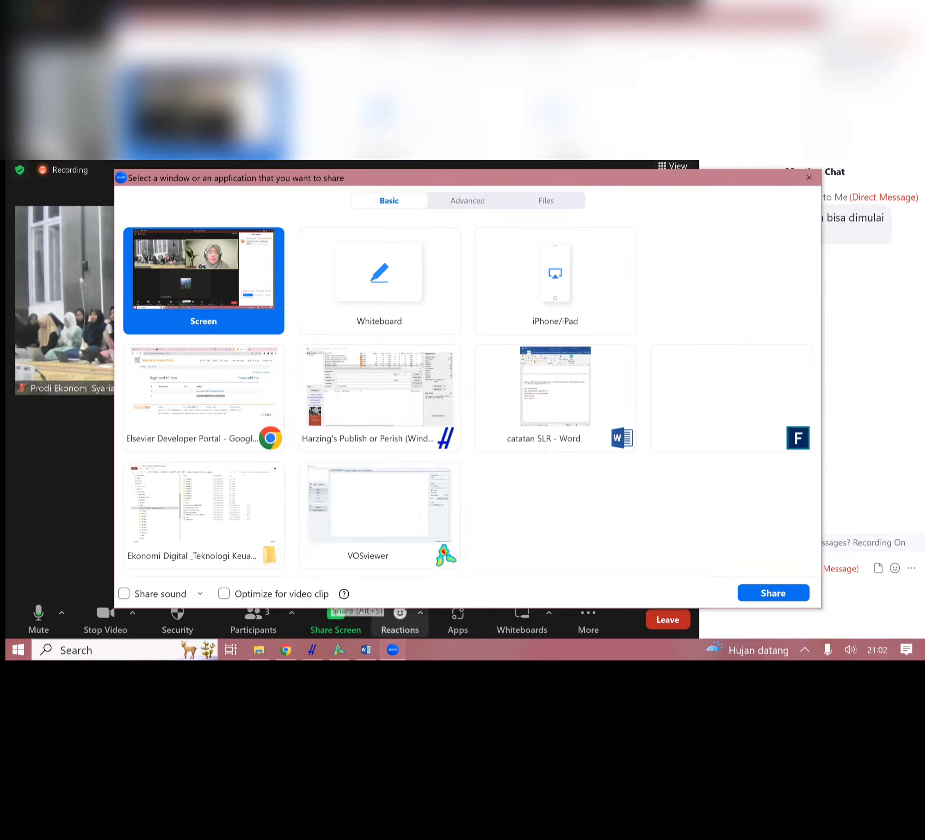
click(379, 397)
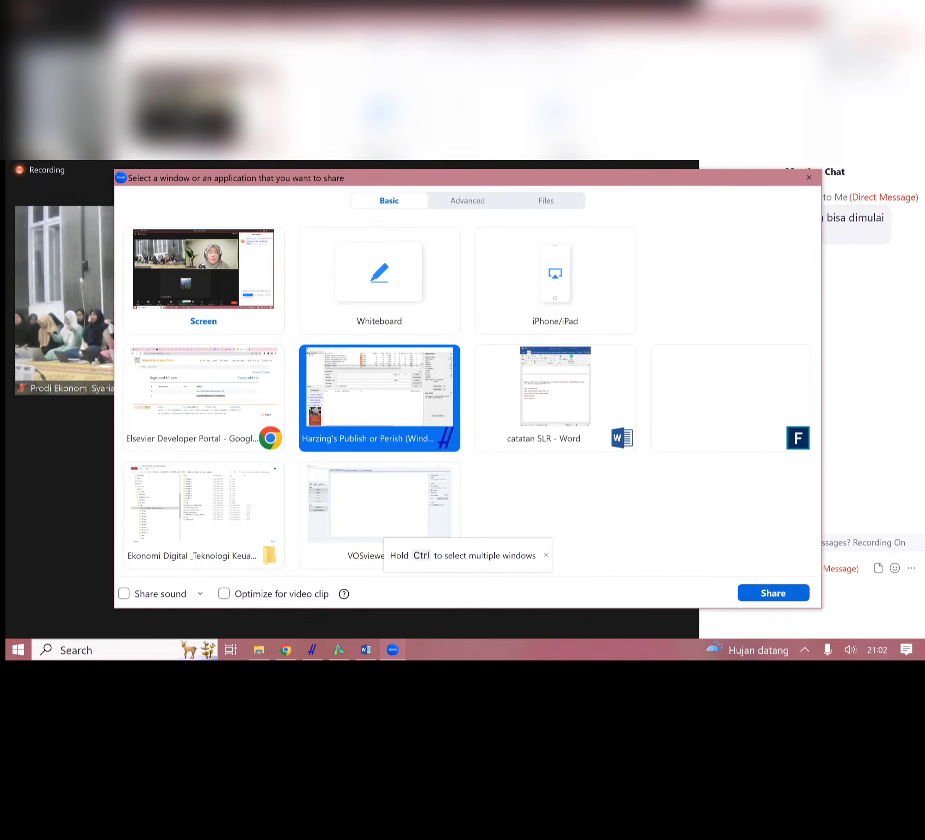
click(773, 593)
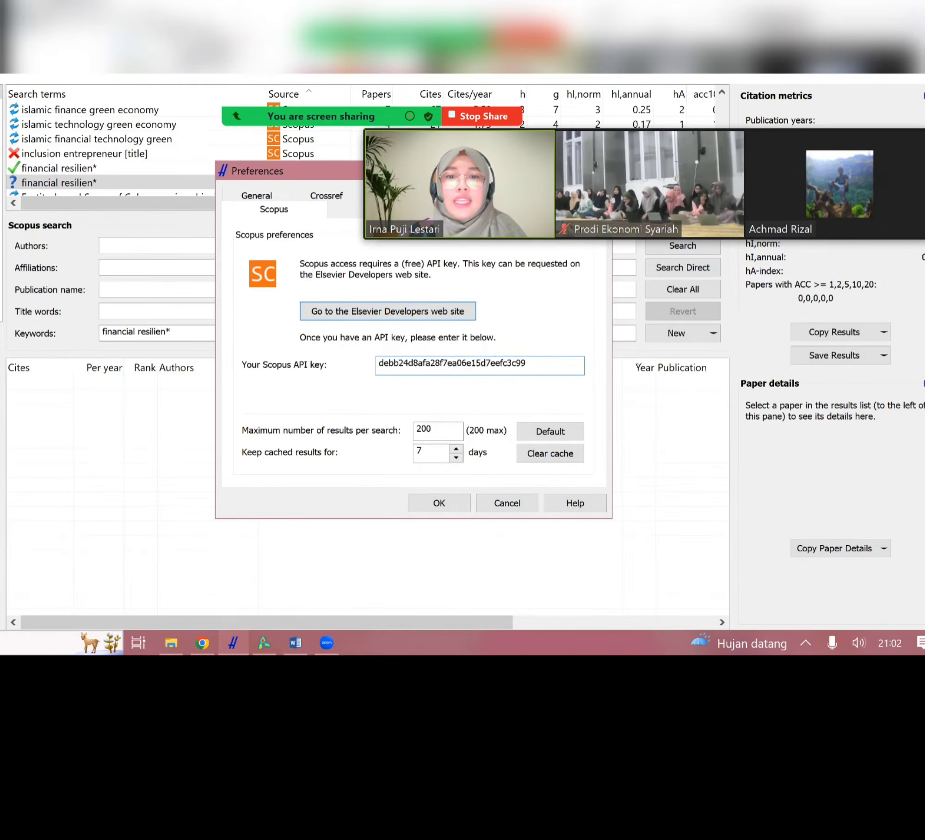
double_click(499, 409)
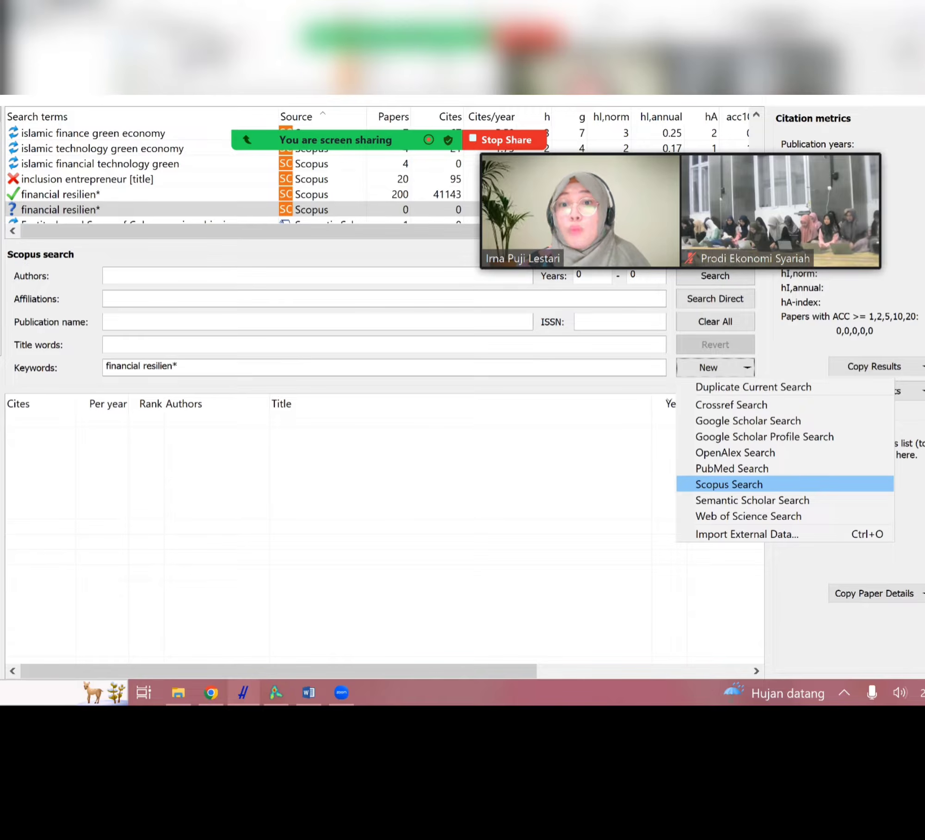
Create a new Scopus search with the keywords "green investment islamic" and run it
click(729, 484)
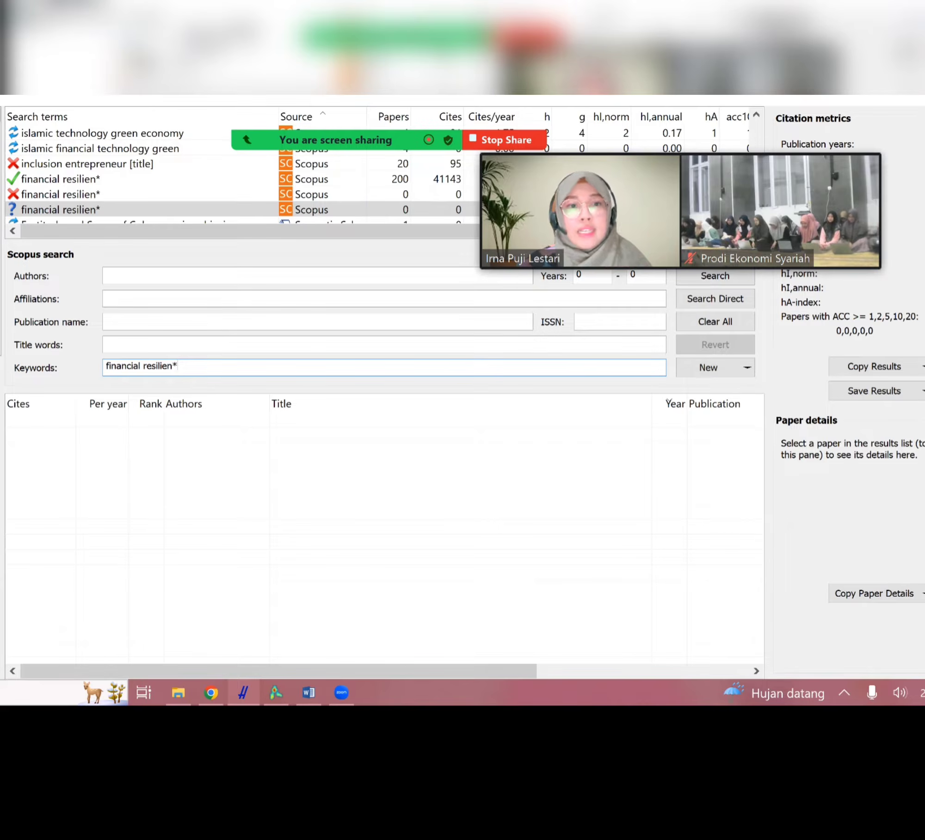
key(BackSpace)
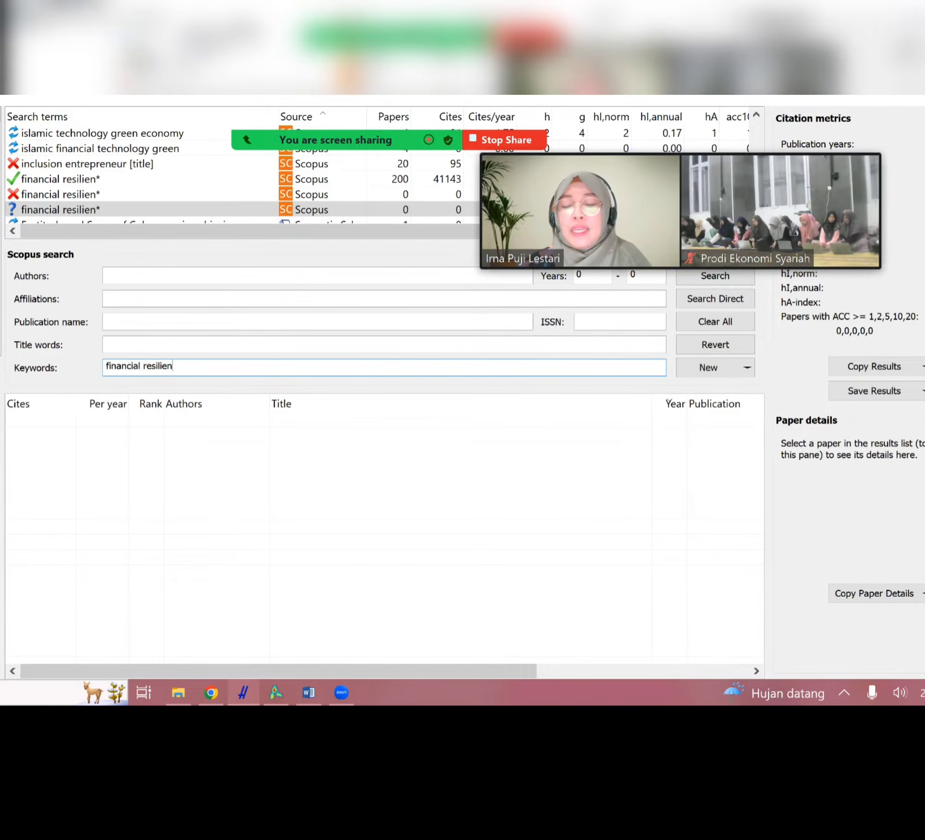
key(ctrl+a)
text(green investment islam)
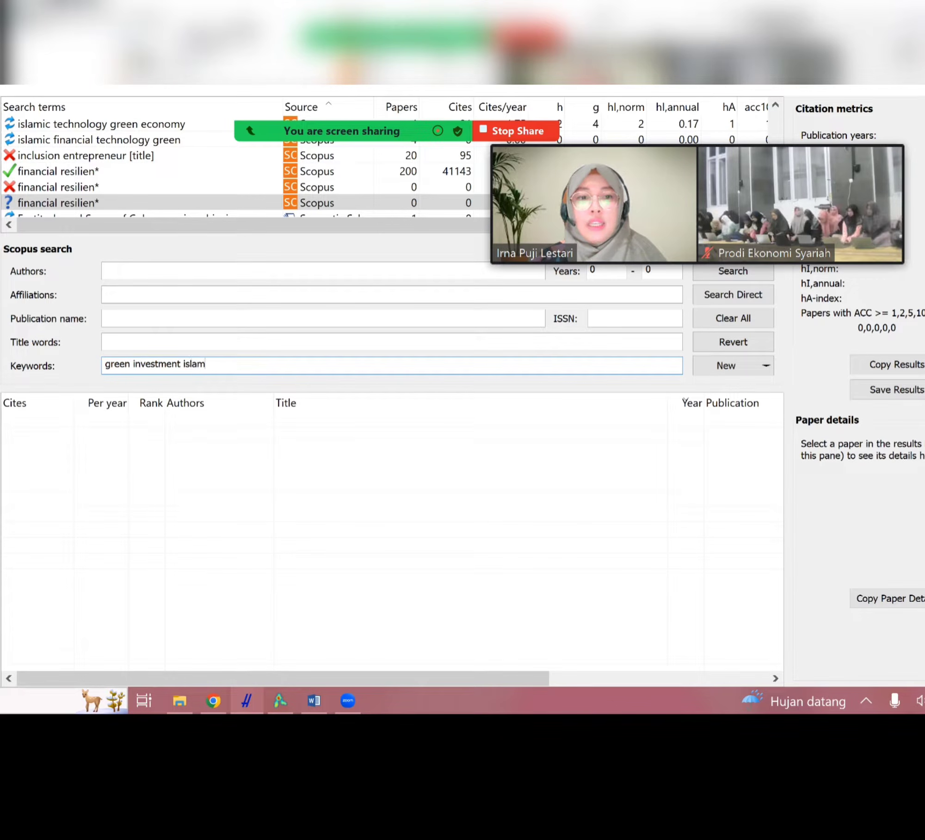
text(ic)
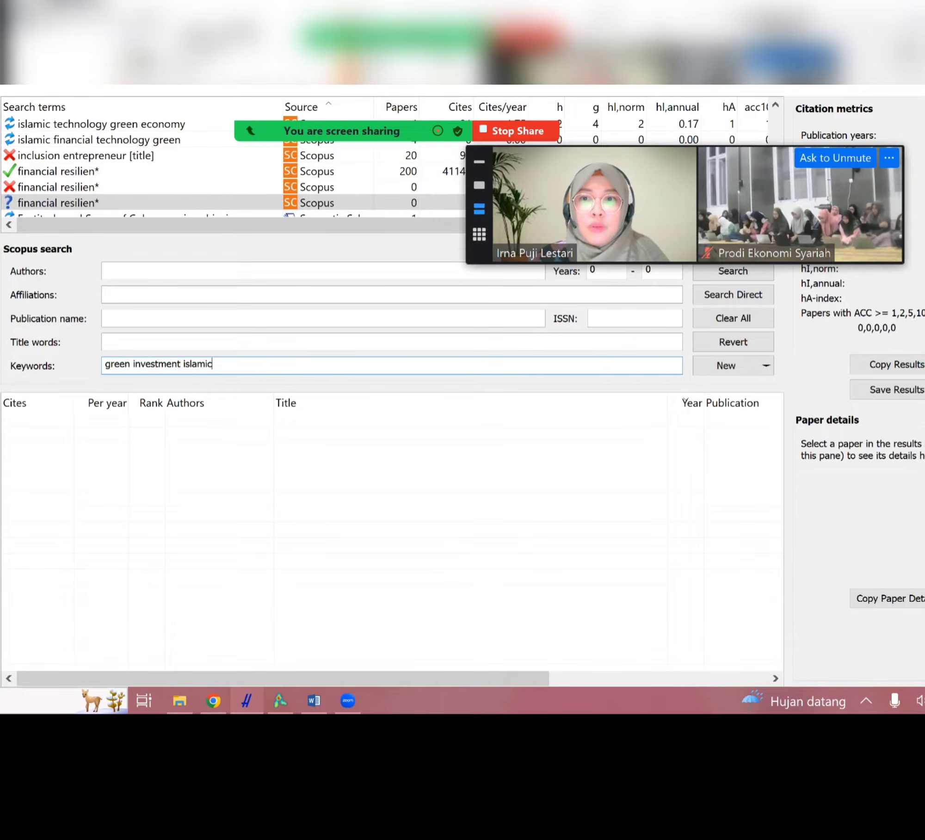
drag(597, 204, 589, 172)
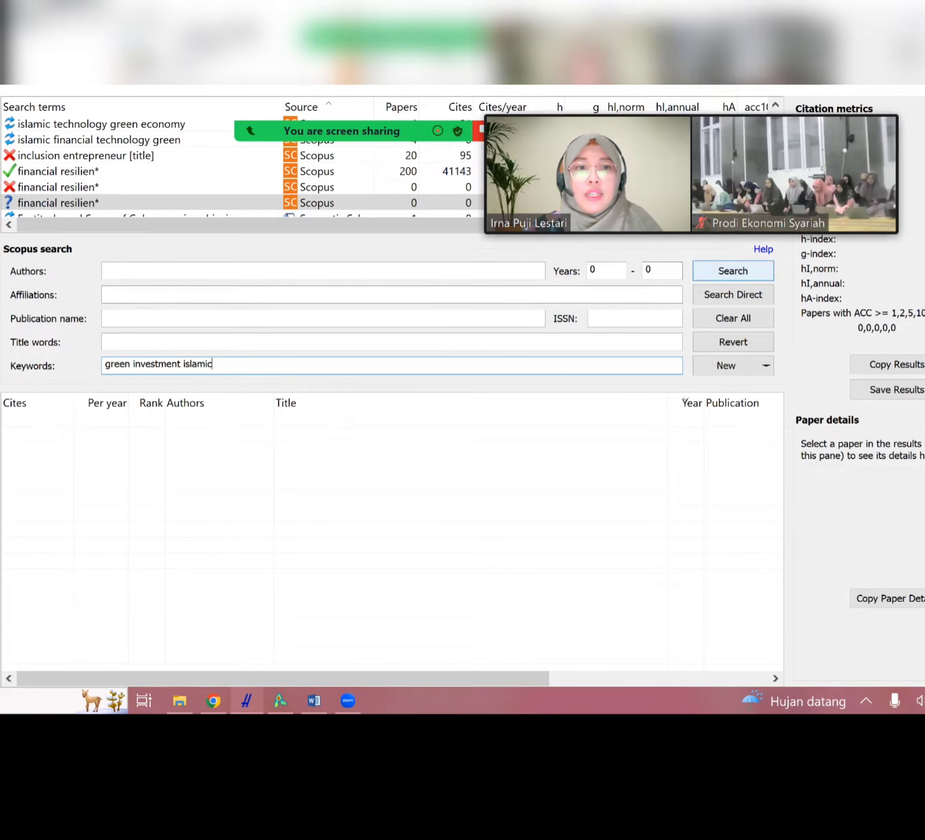
click(733, 271)
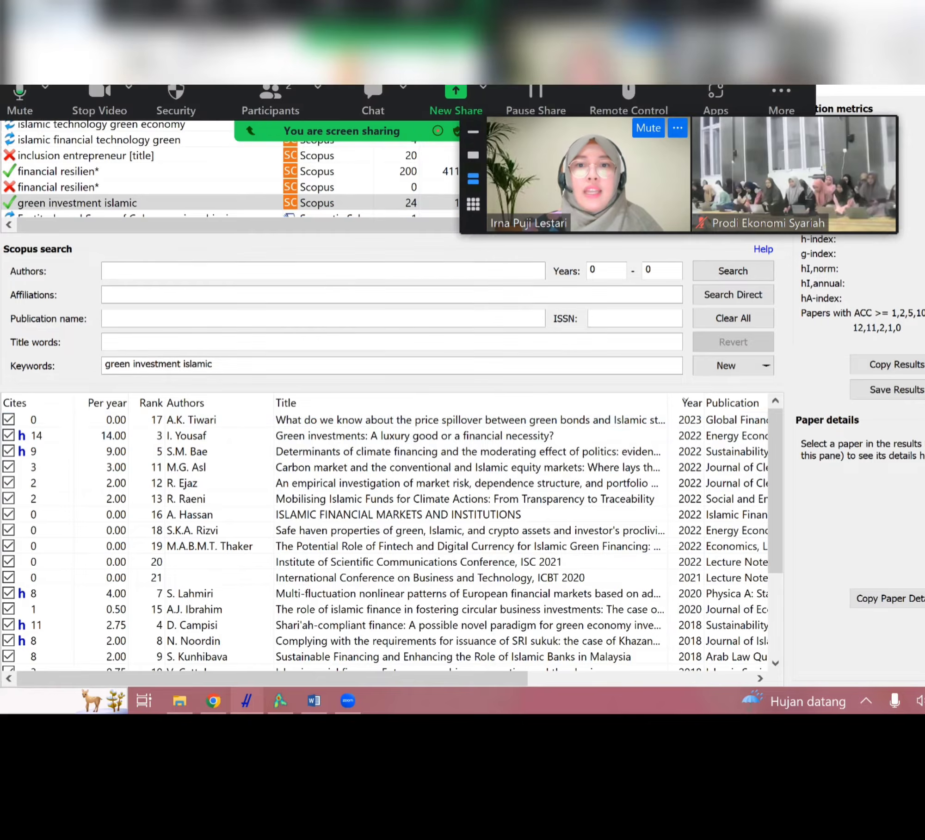
Select the "green investment islamic" search in the search history to view its papers
drag(597, 155, 621, 200)
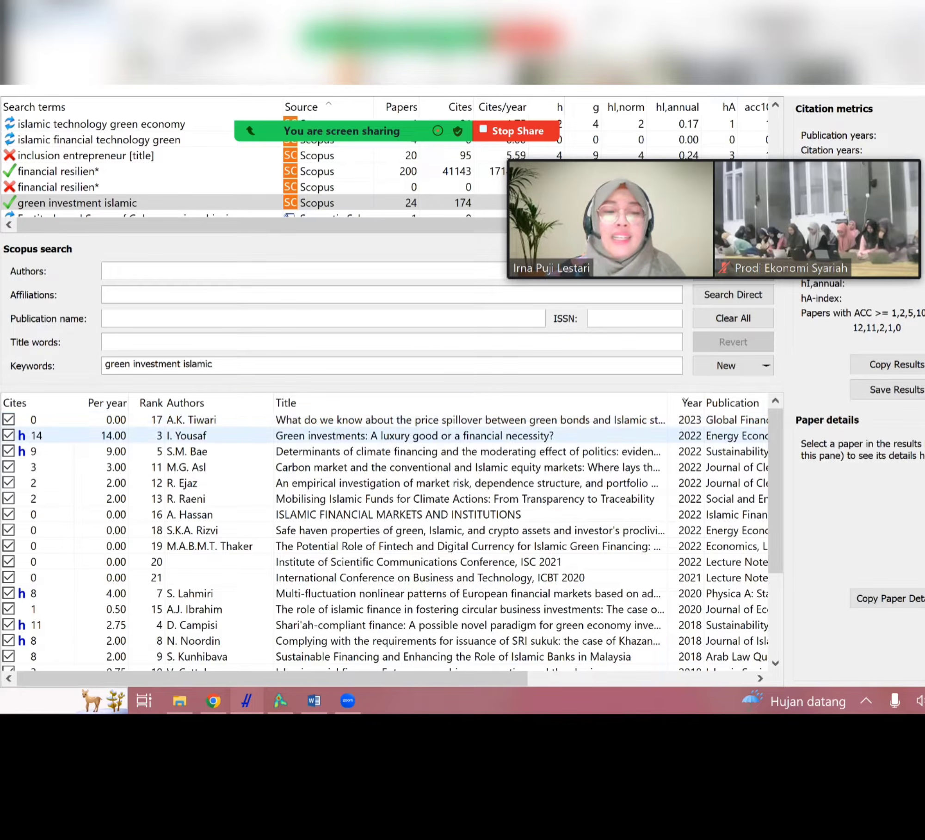
click(115, 187)
click(115, 202)
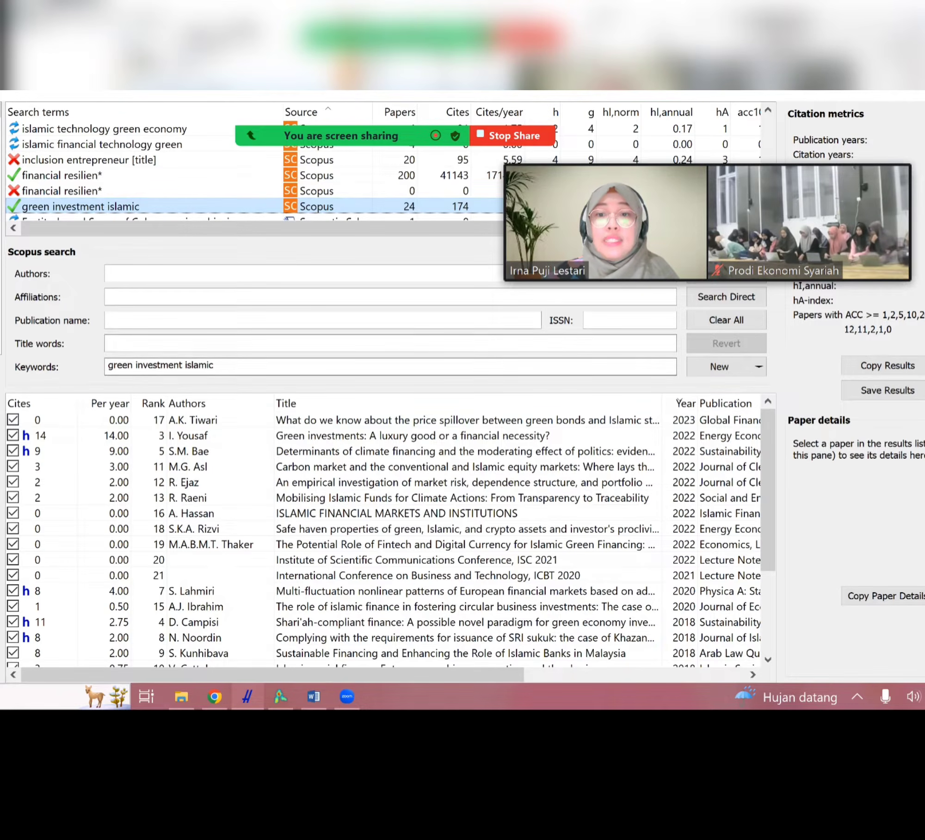
Create another Scopus search with the keywords "green investment moslem" and run it
drag(777, 212, 779, 177)
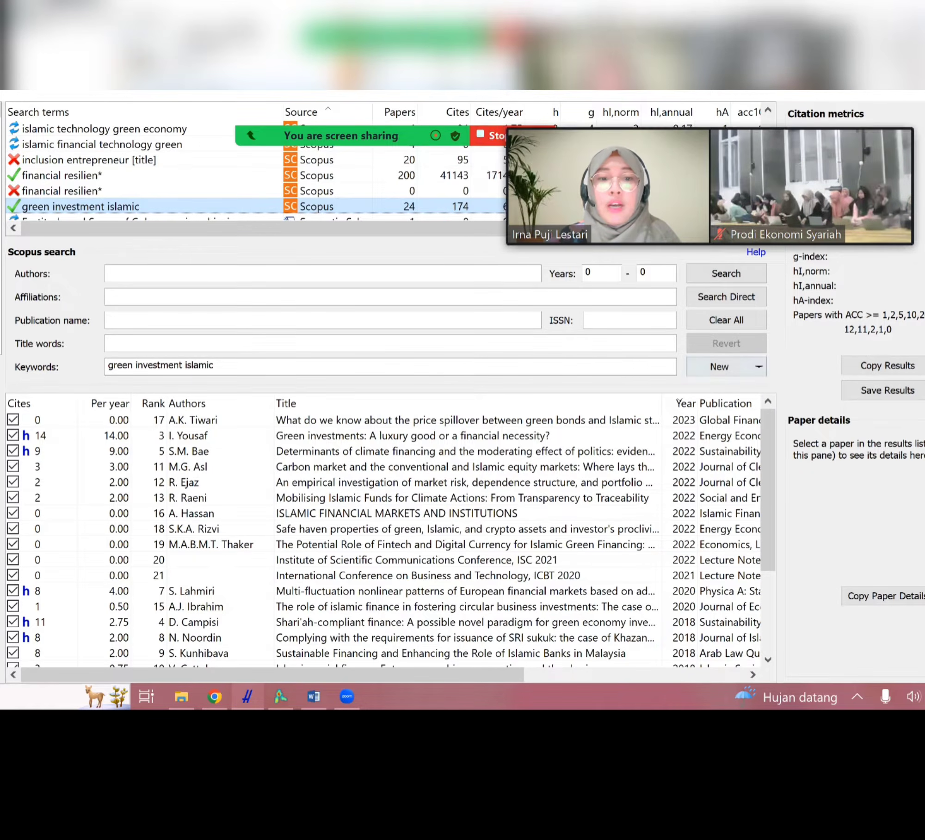
drag(108, 366, 213, 365)
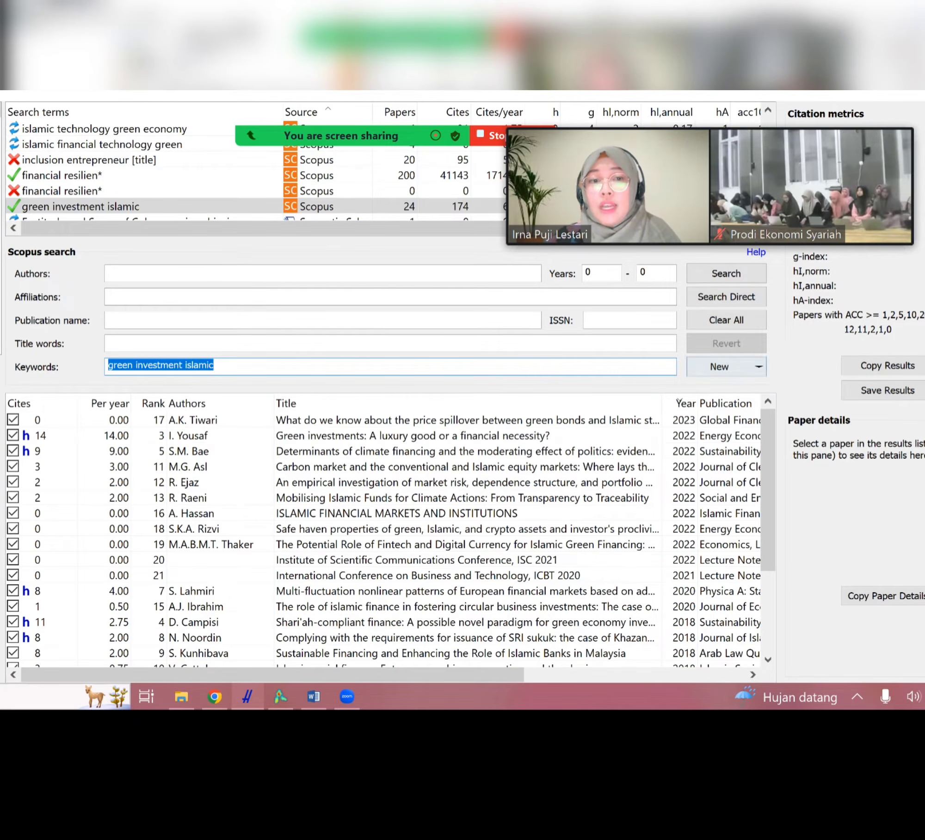
click(758, 366)
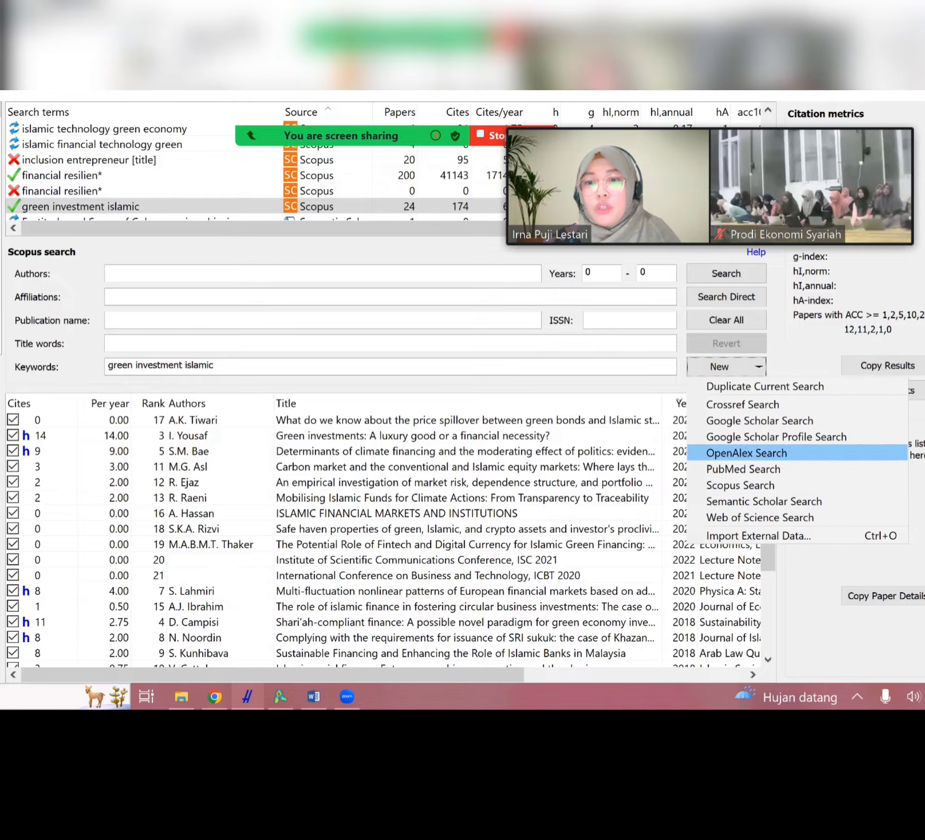
click(740, 485)
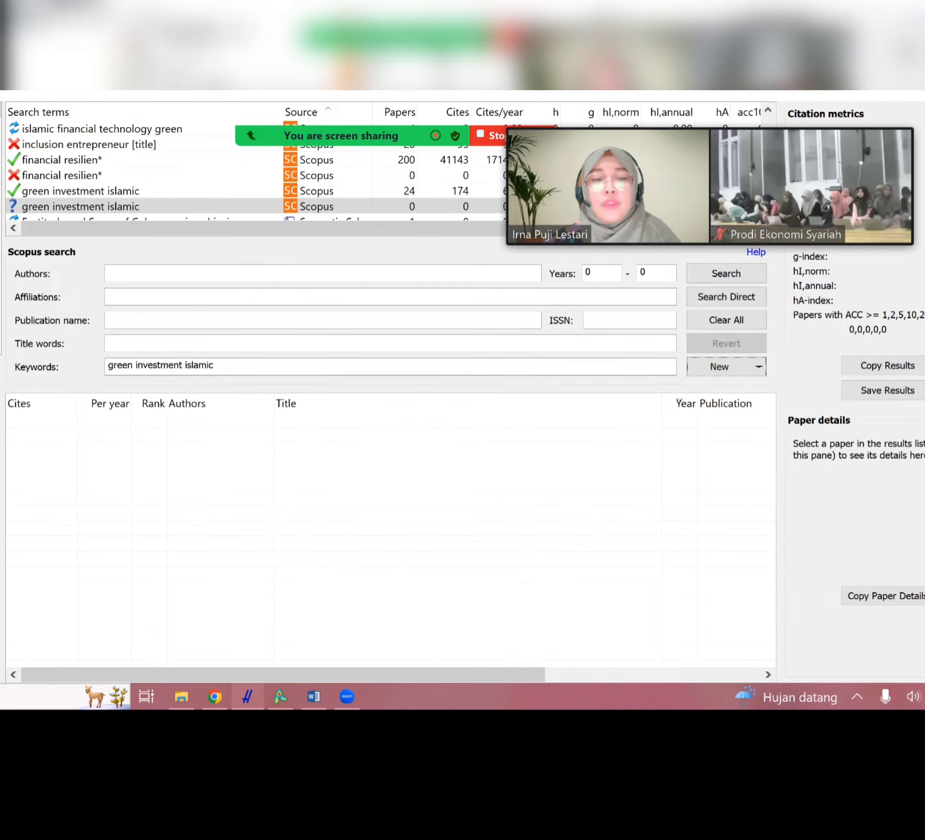
drag(214, 365, 185, 365)
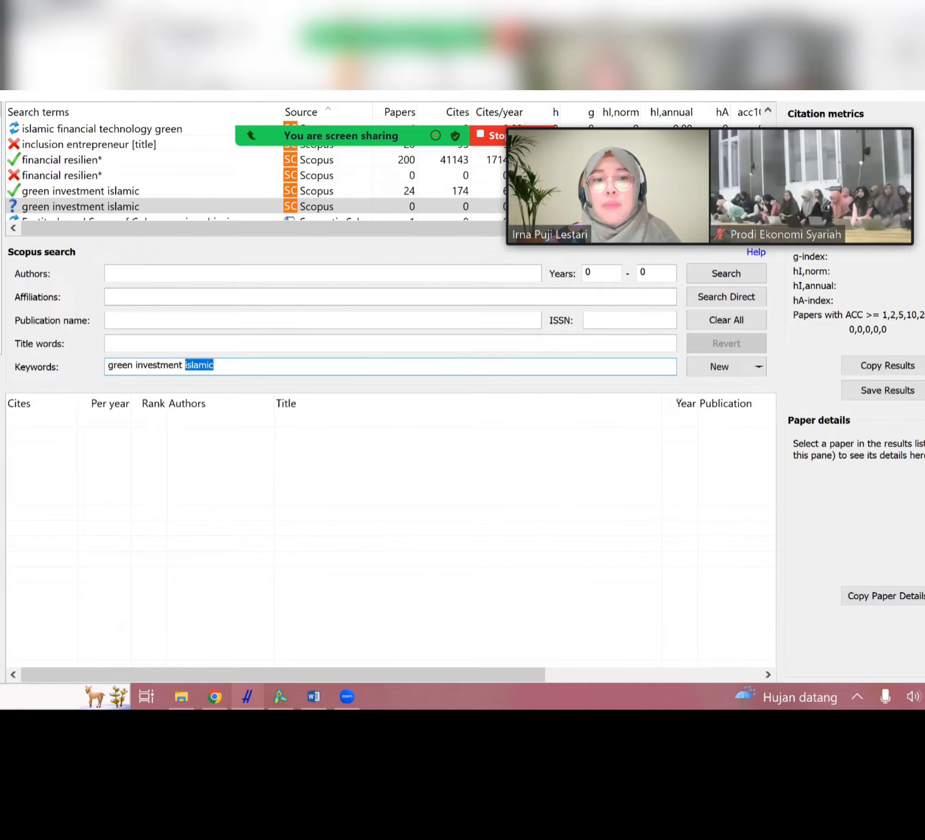
key(BackSpace)
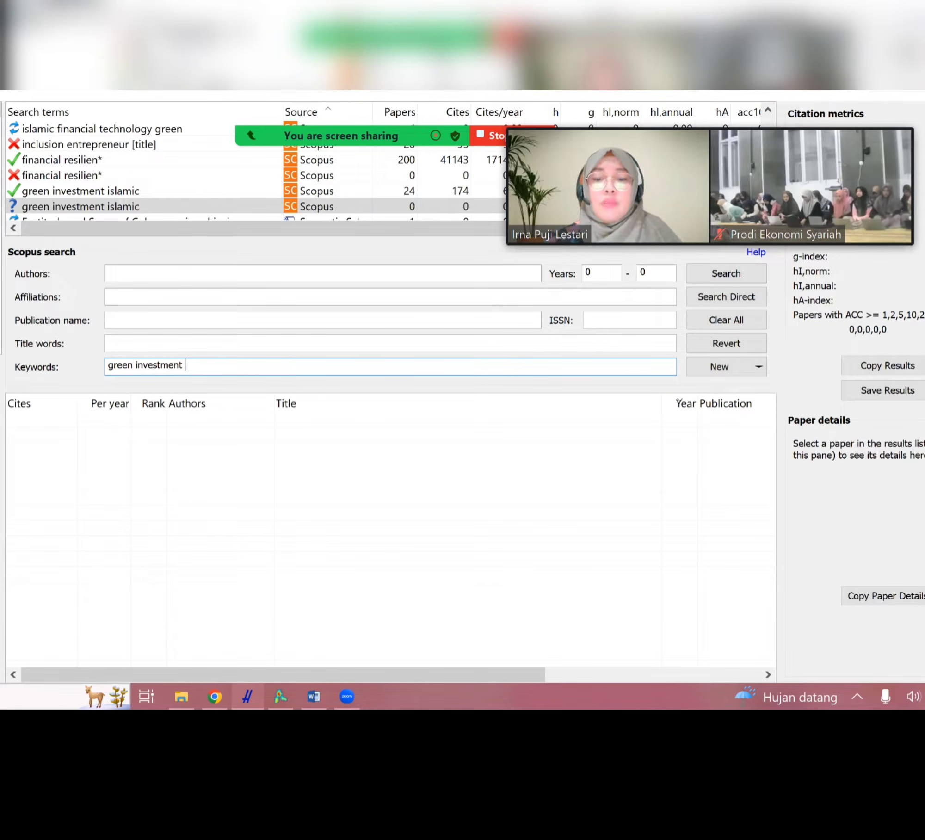
text(moslem)
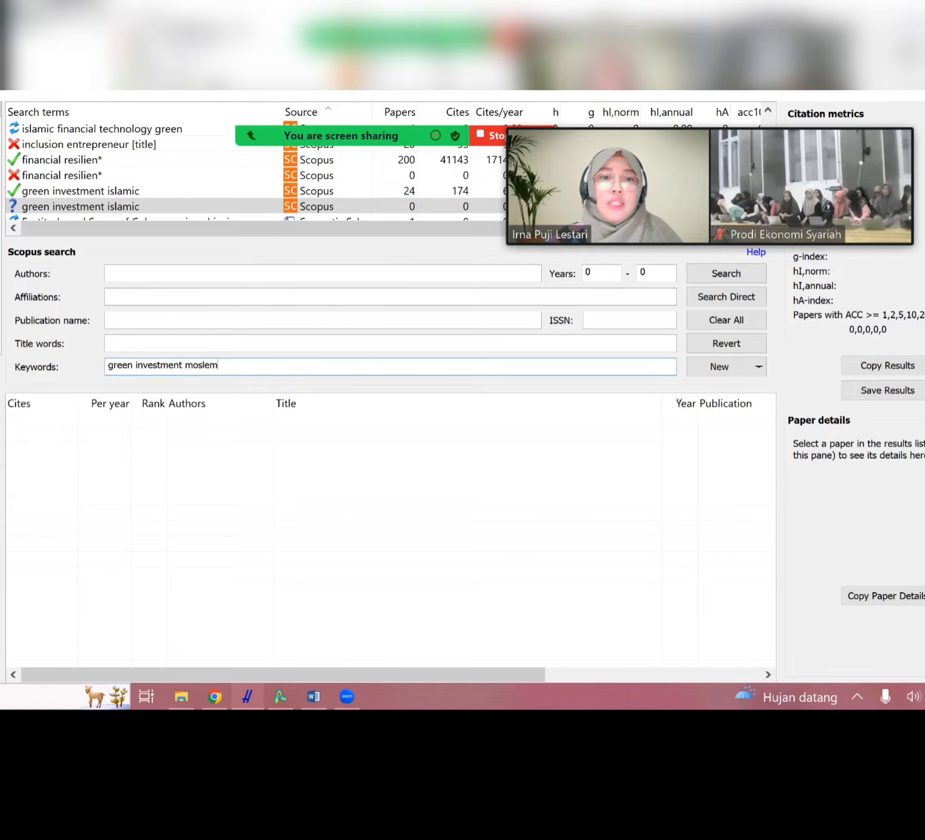
key(Return)
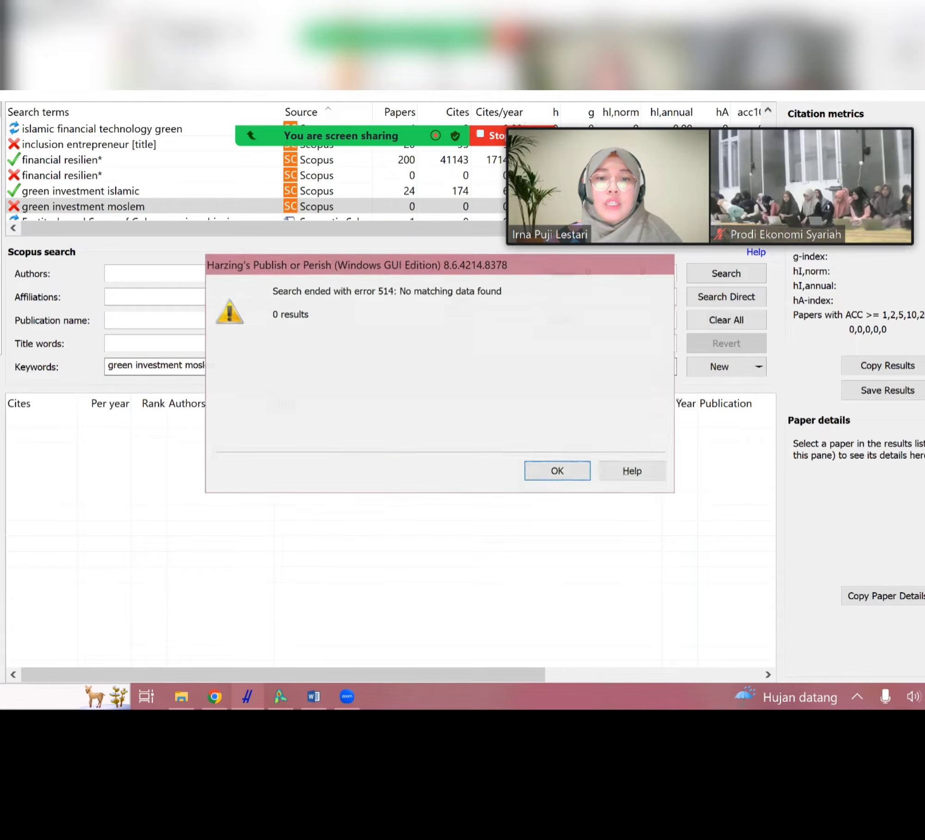
click(557, 471)
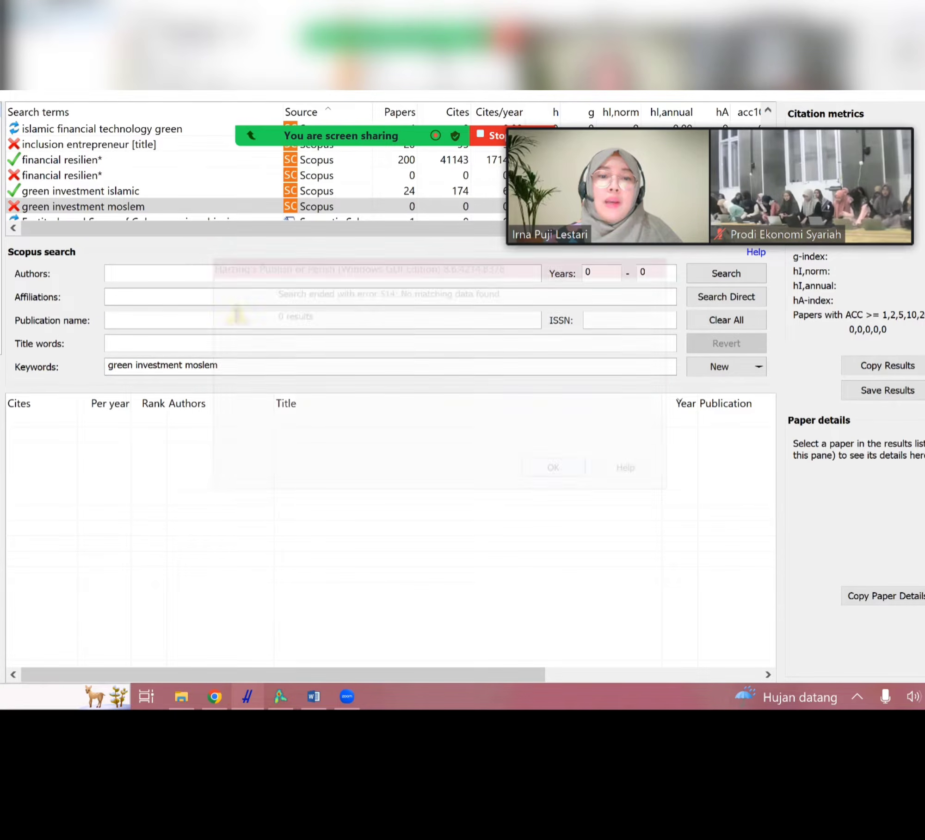
Correct the Scopus search keywords to "green investment muslim" and run the search again
drag(193, 365, 198, 365)
text(u)
drag(205, 365, 210, 365)
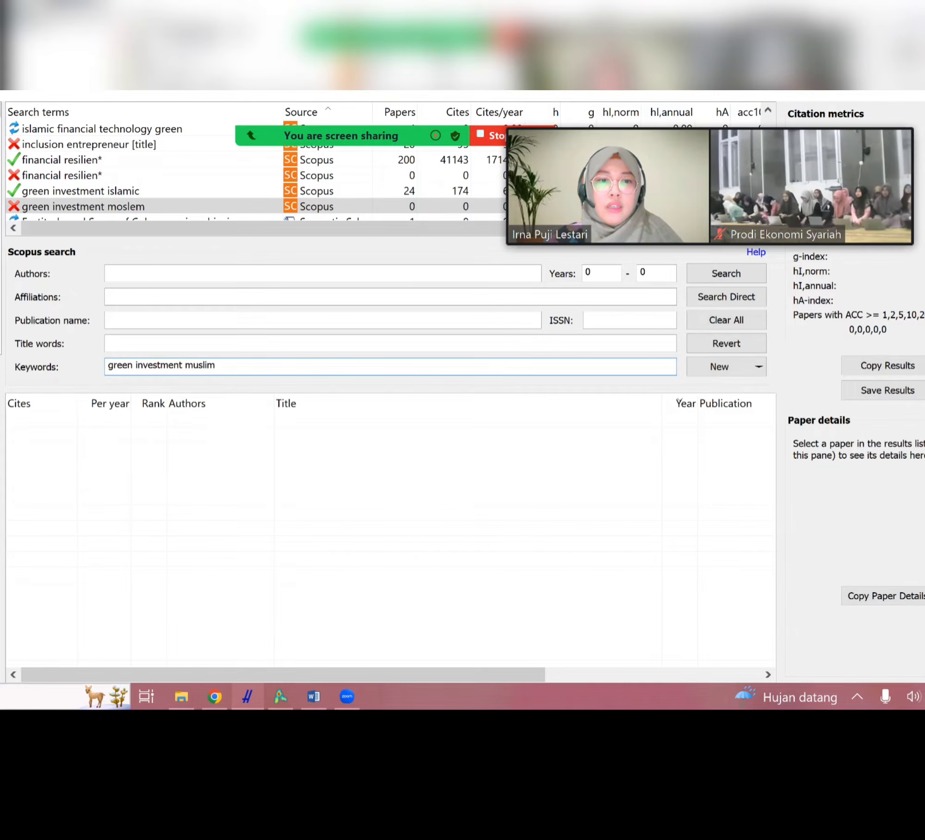
key(Return)
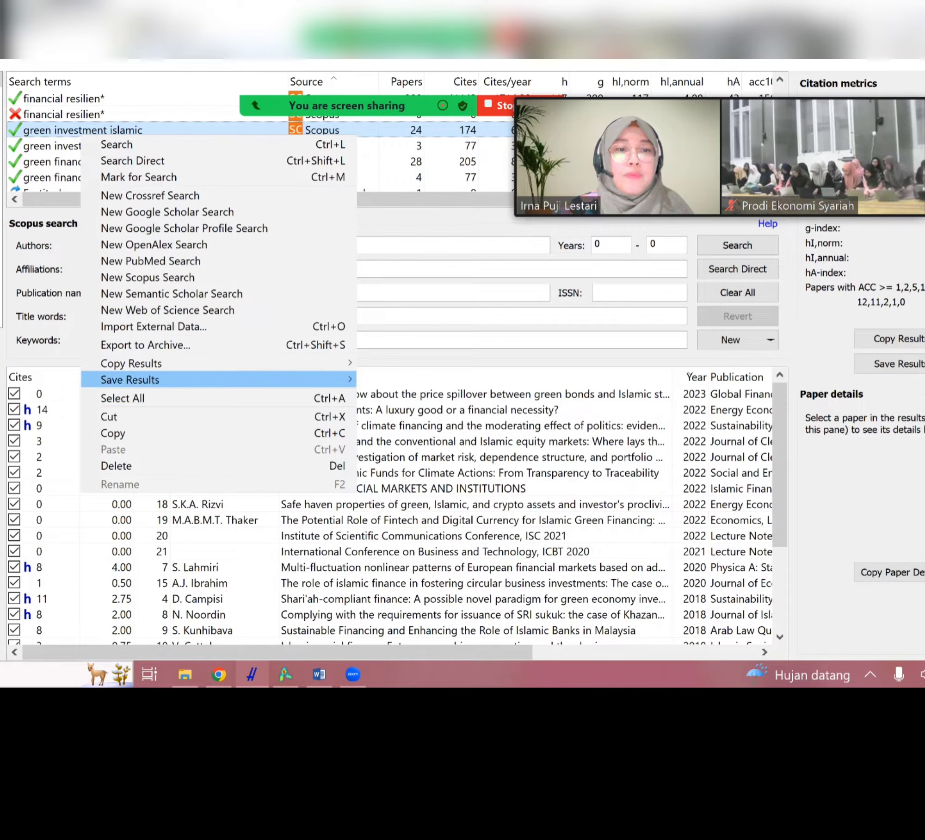
Export the "green investment islamic" search results in BibTeX format to the Latihan_SLR folder, with GI_Islamic as the file name
mouse_move(148, 379)
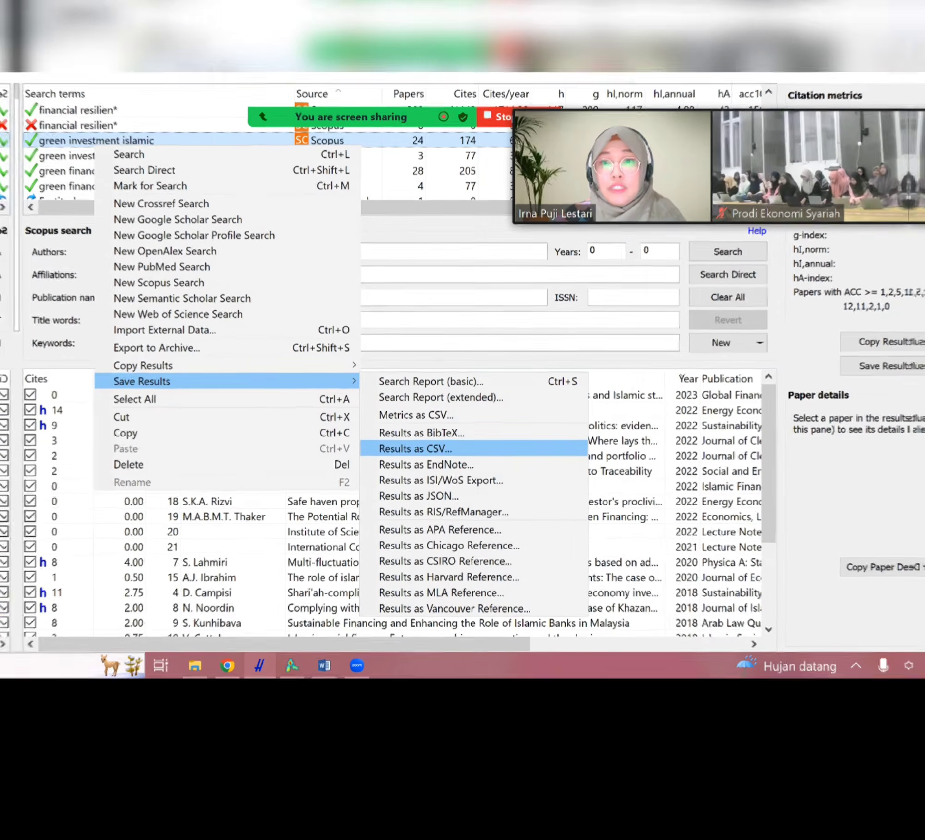
click(413, 449)
text(G)
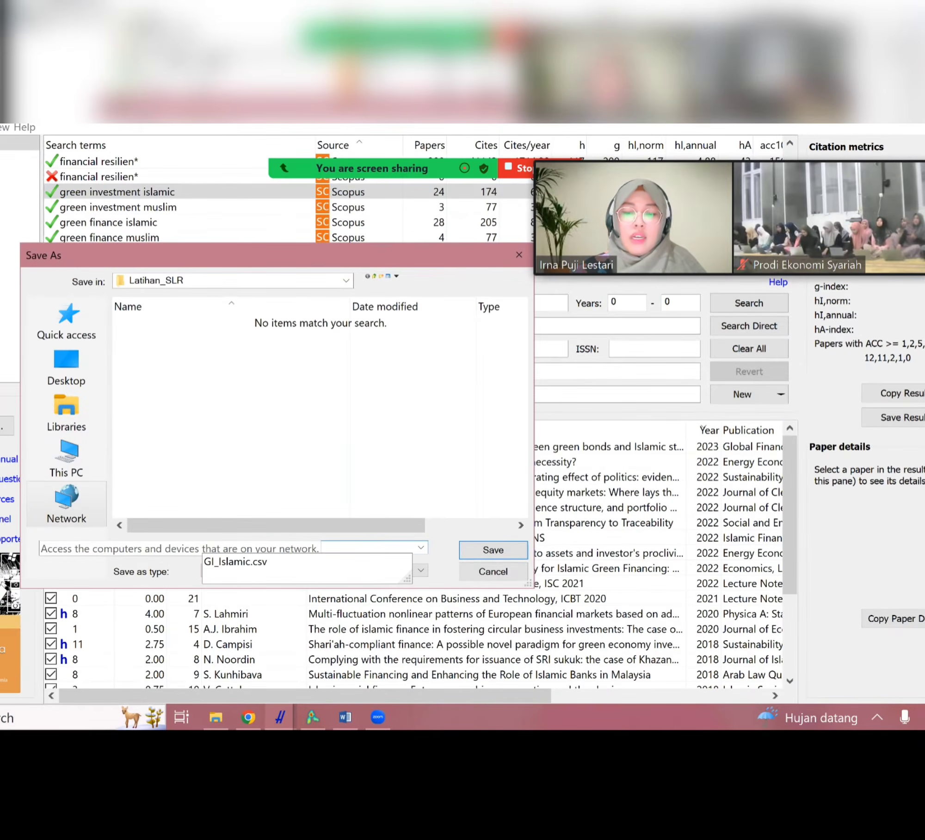
text(I_)
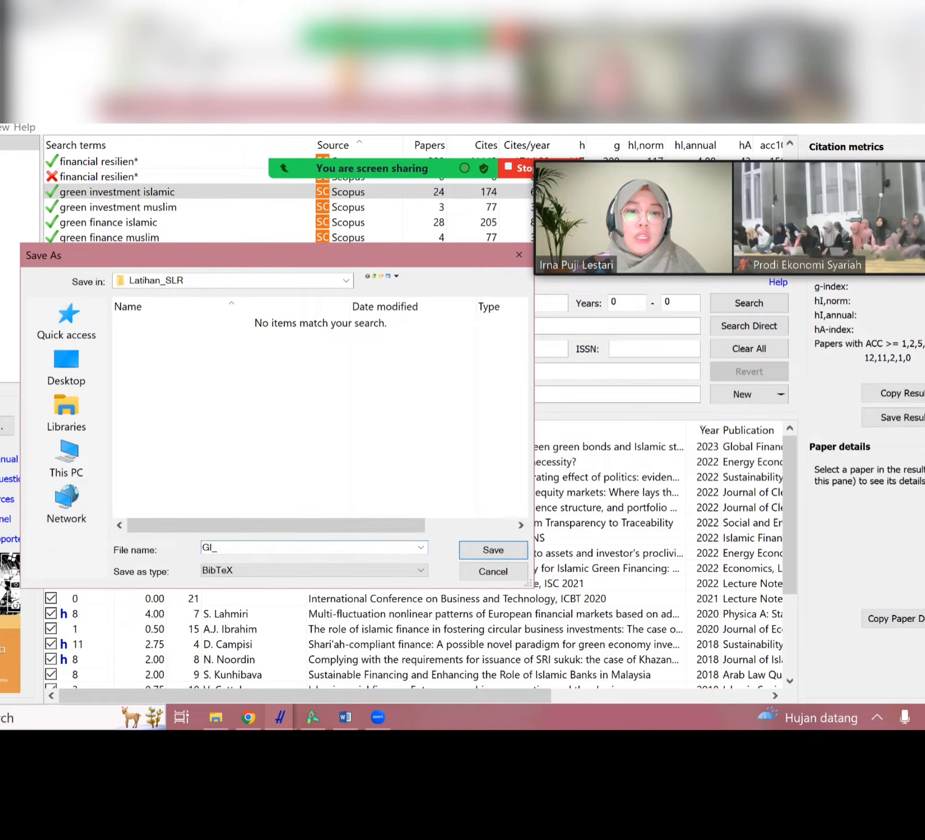
key(ctrl+a)
click(219, 547)
text(IS)
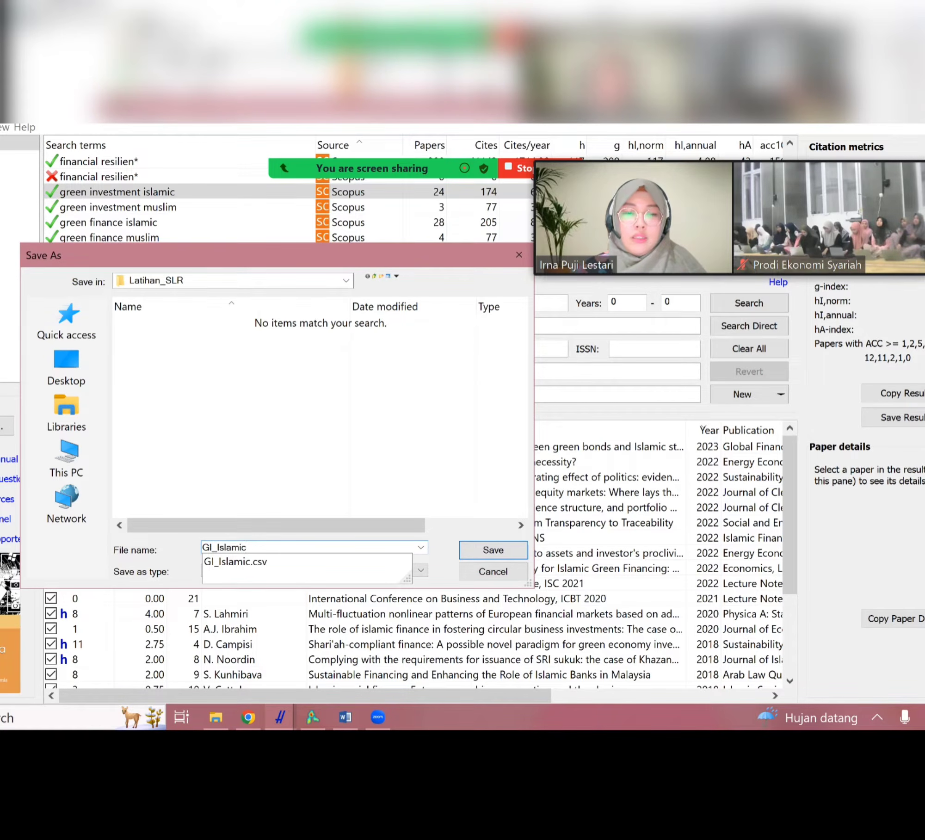
text(lamic)
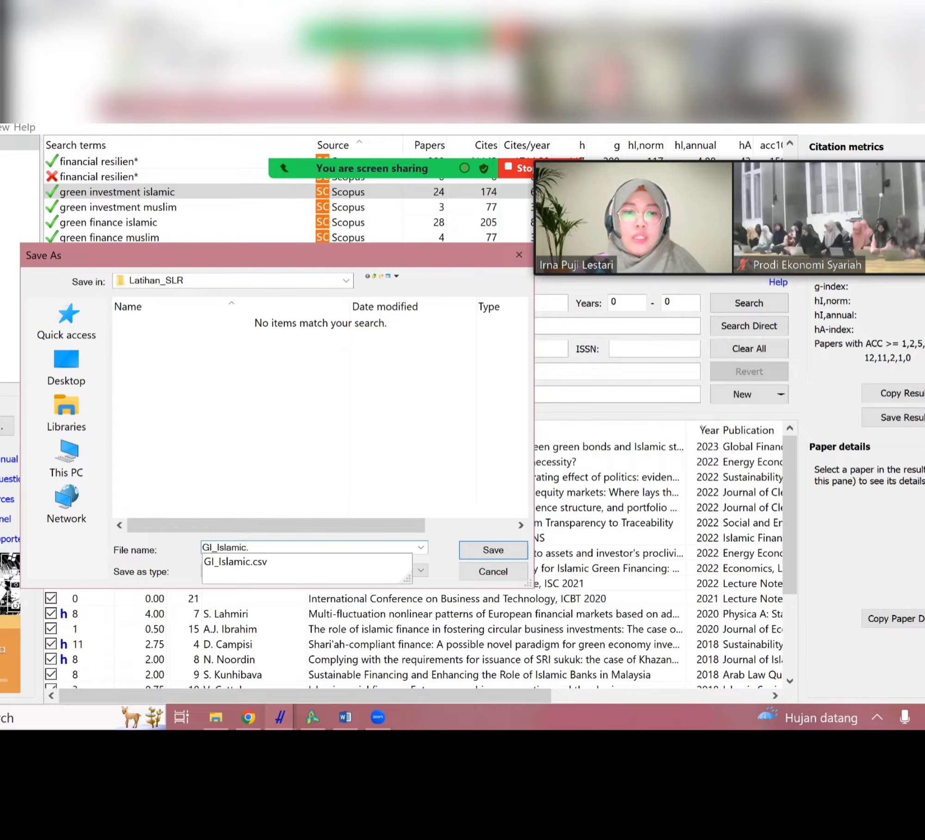
text(.)
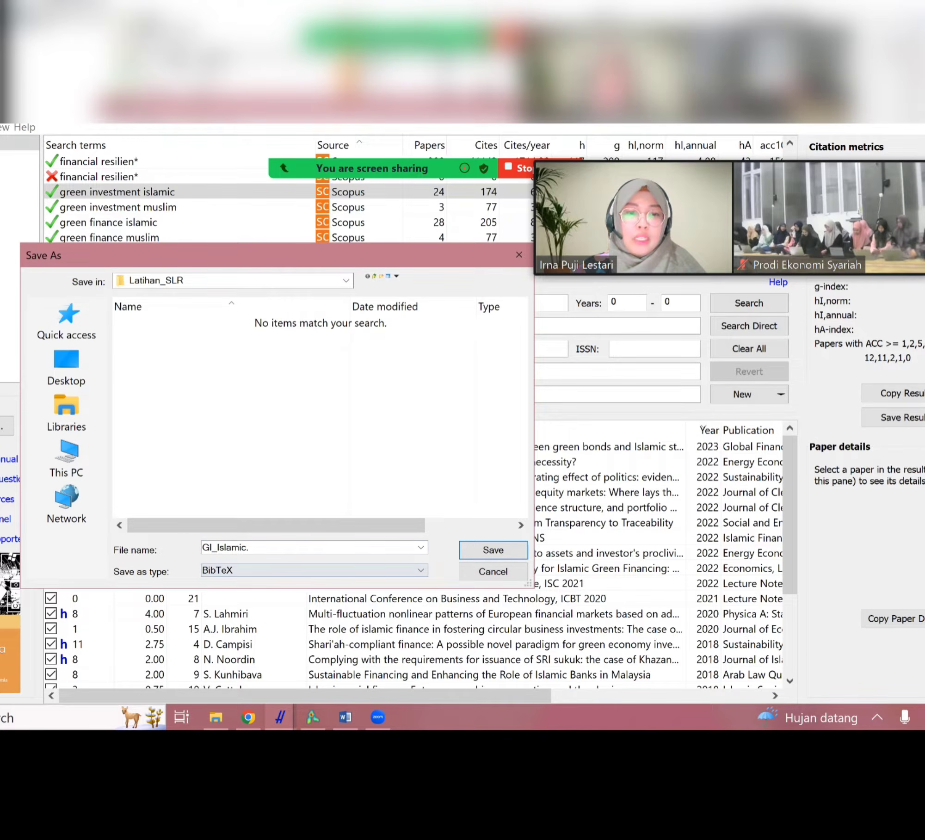
double_click(219, 548)
click(218, 548)
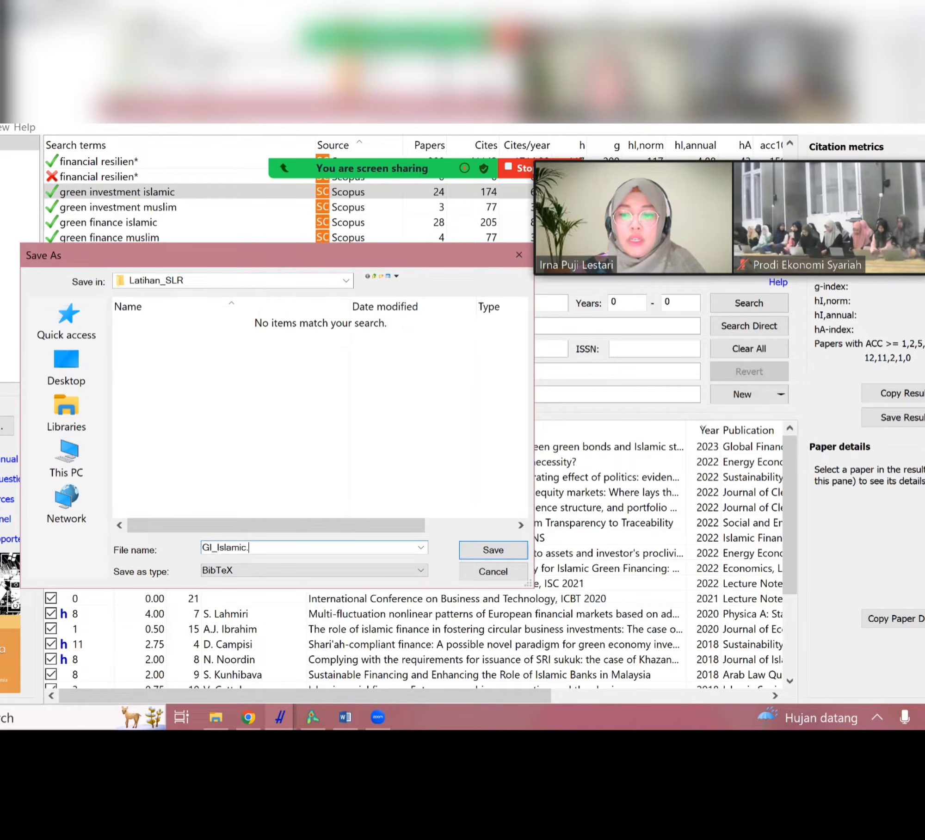
key(BackSpace)
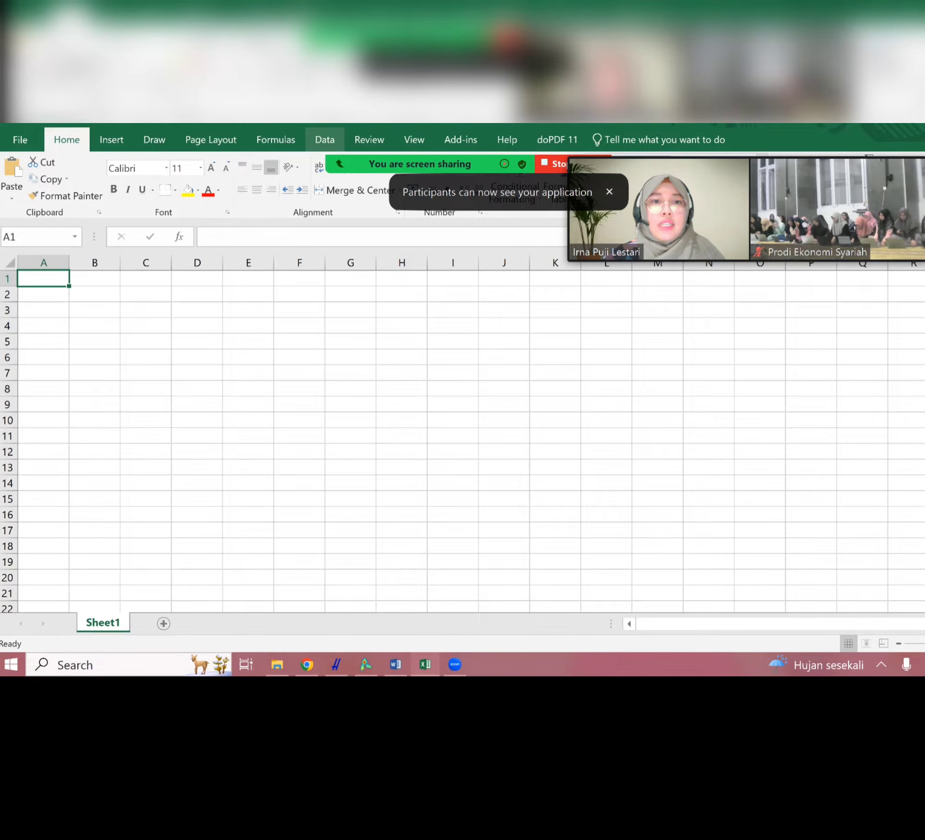
Switch to Excel, load GI_Islamic.csv as a table into the blank workbook and check the Year column's filter options
click(324, 139)
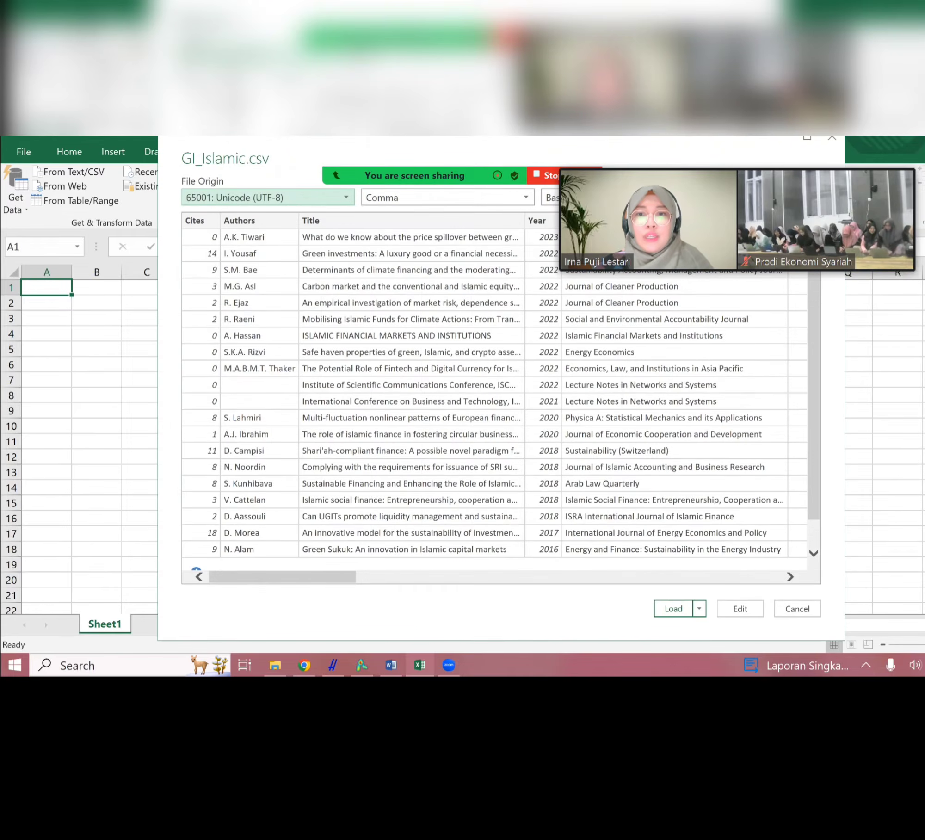
click(674, 608)
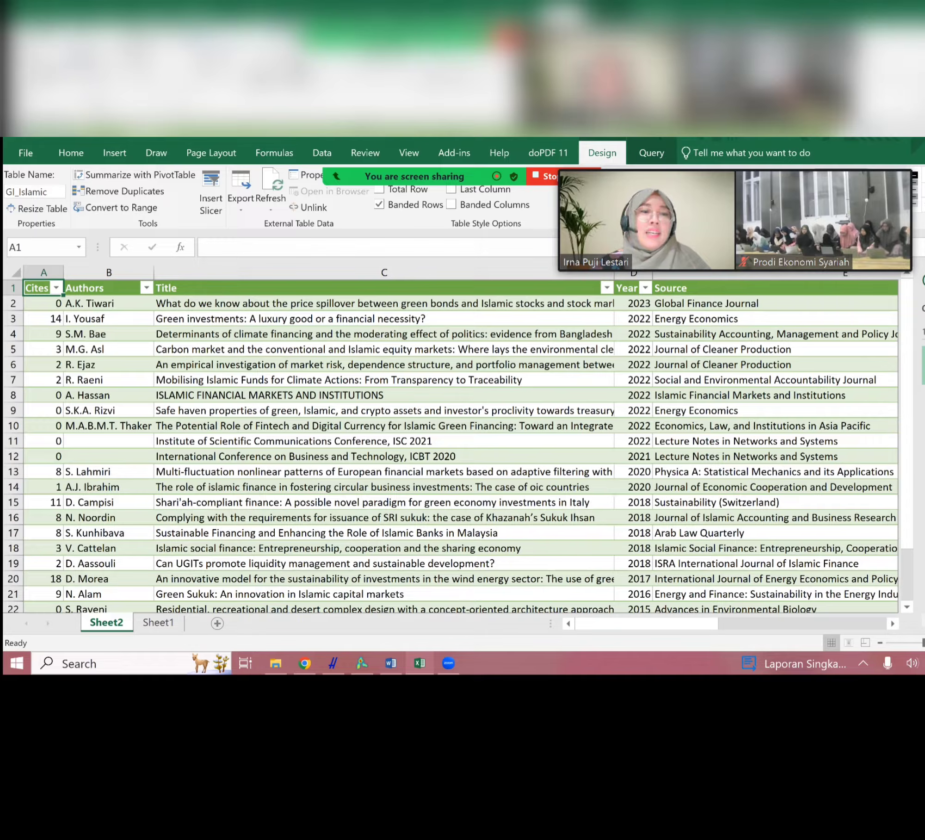
click(645, 288)
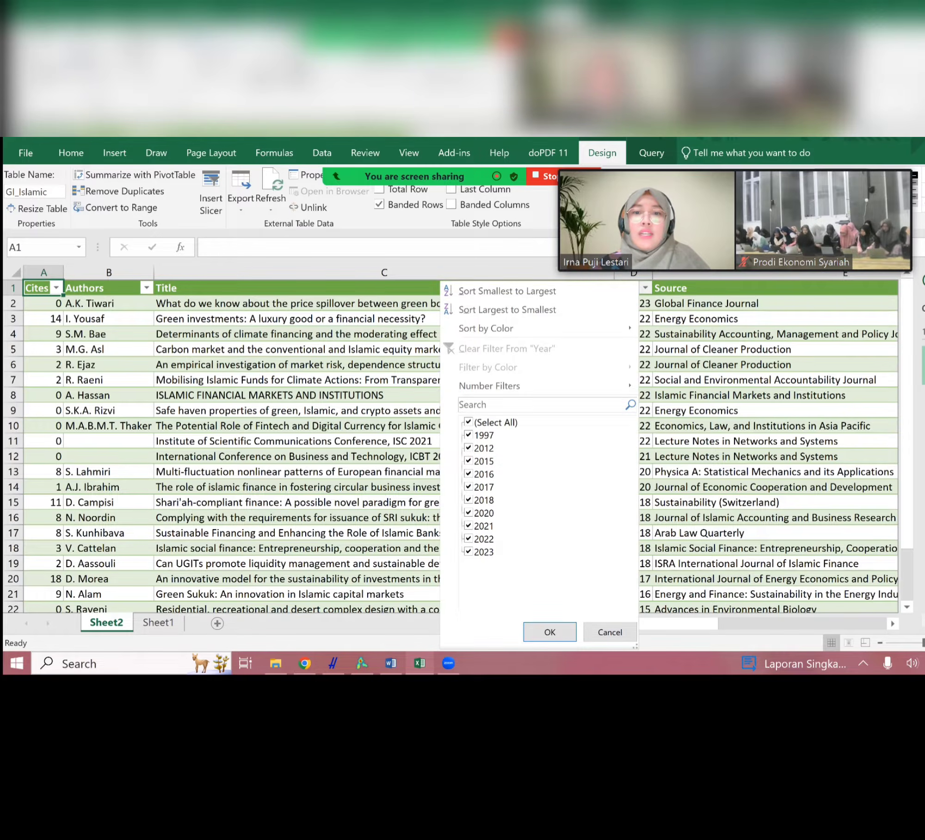
click(610, 632)
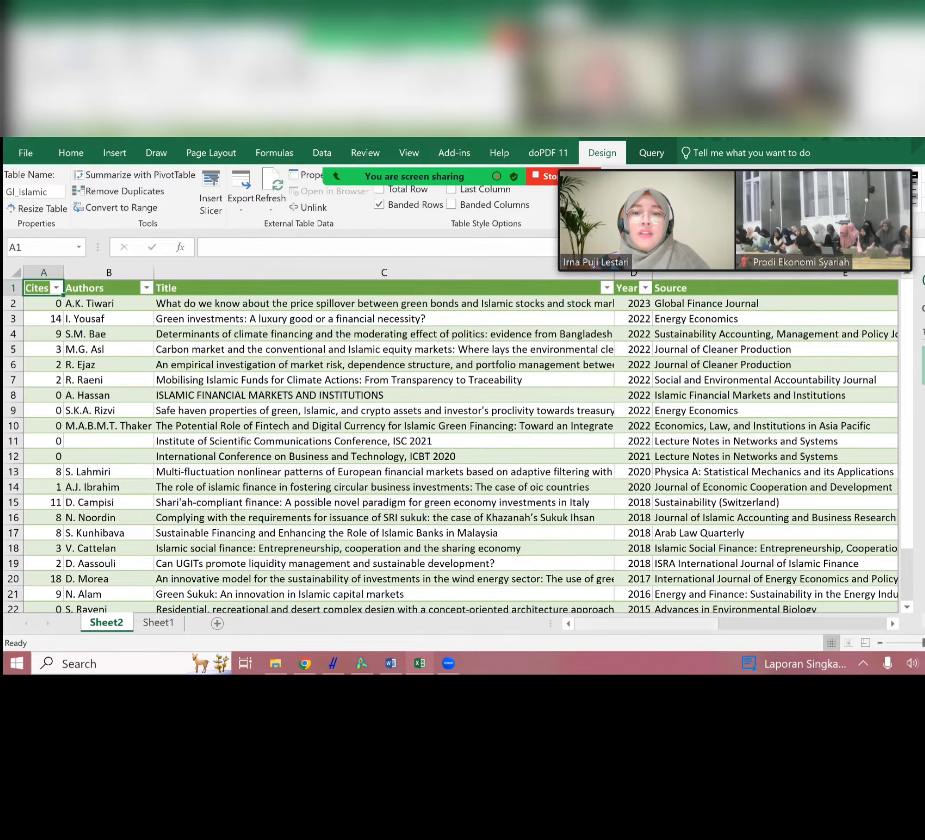
mouse_move(613, 623)
mouse_down()
mouse_move(712, 624)
mouse_move(601, 624)
mouse_up()
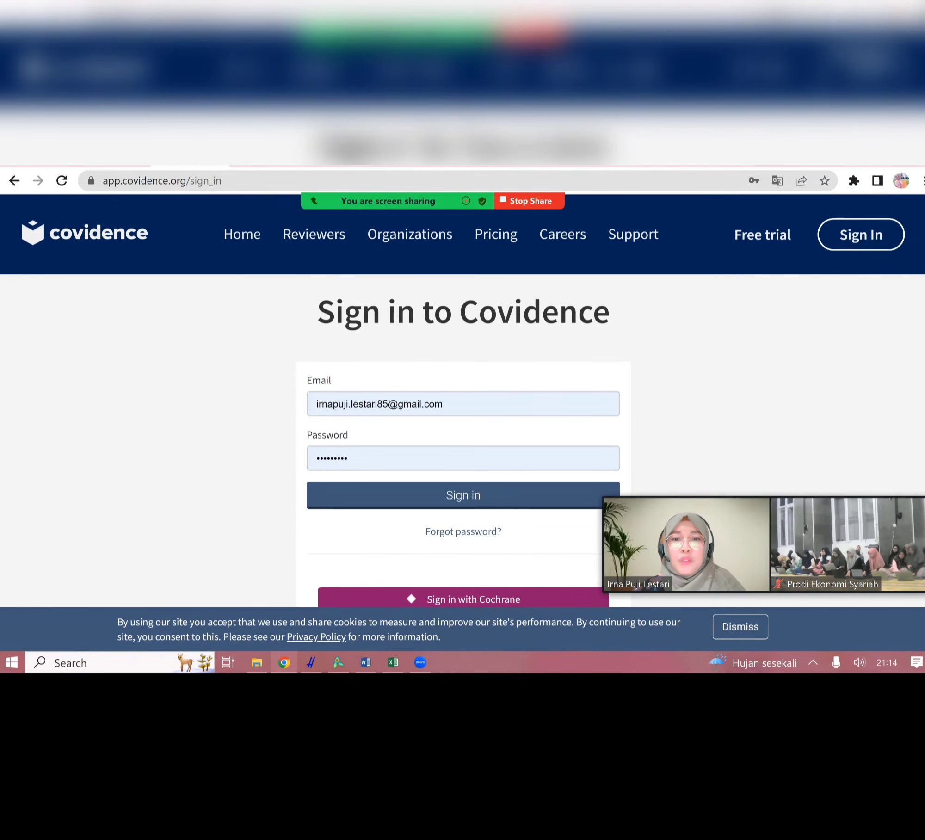
Sign in to Covidence with the pre-filled account credentials and start a new review
key(Return)
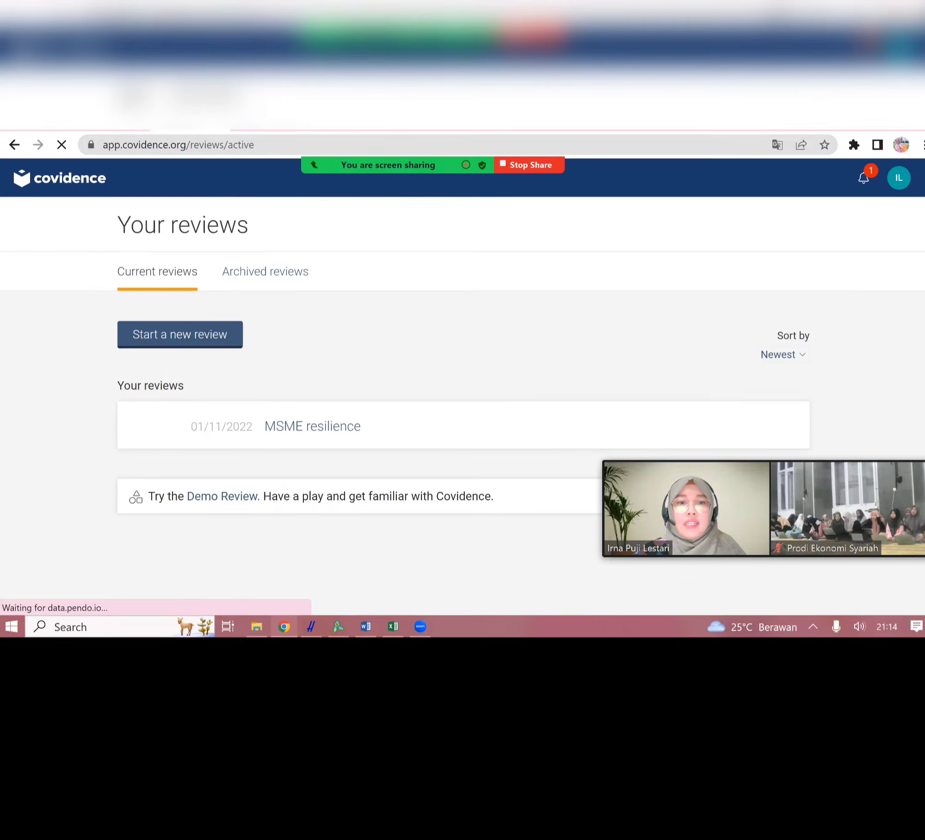
click(180, 349)
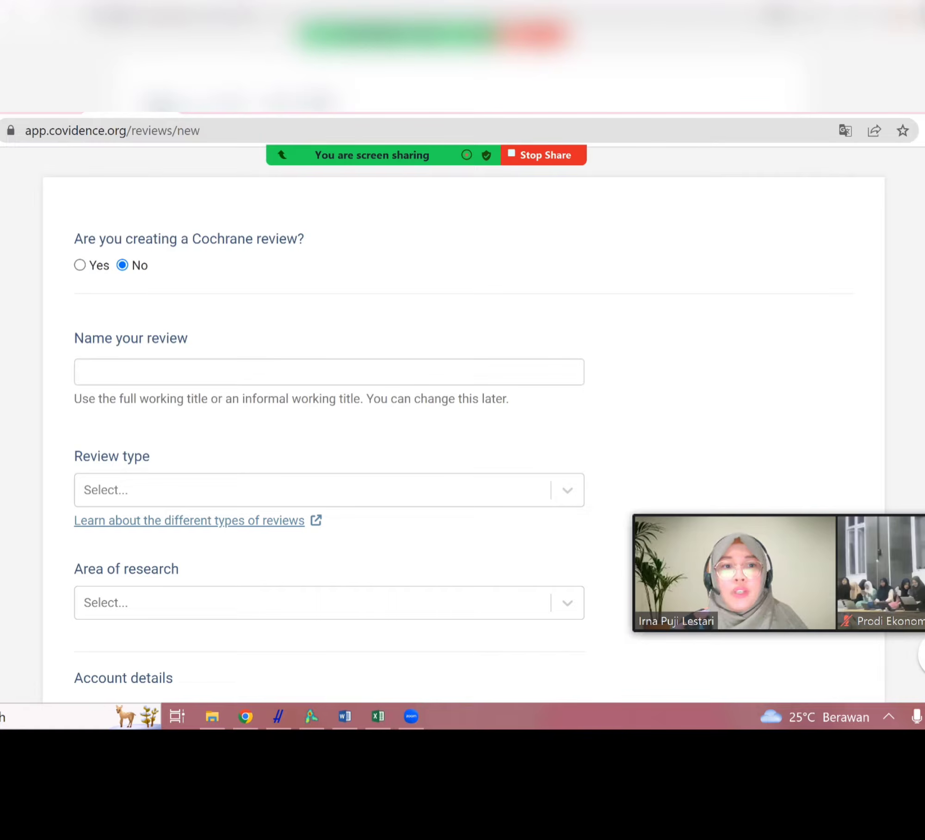
Name the new review "GreenInvest" and set its review type to Systematic review
click(277, 372)
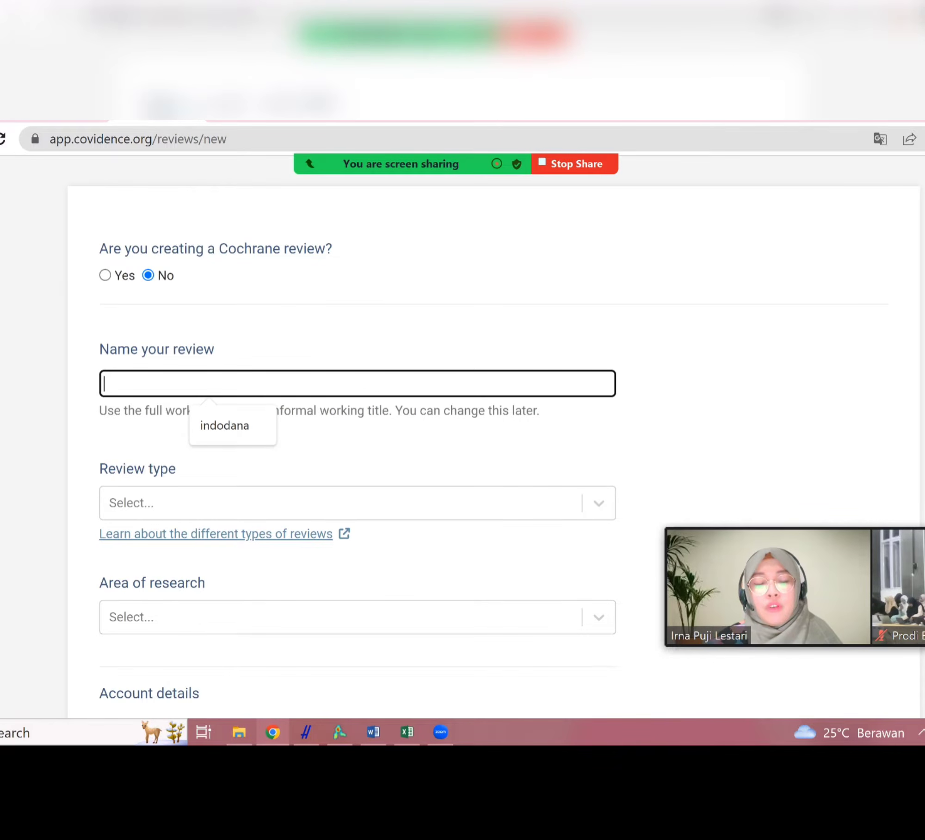
text(Green)
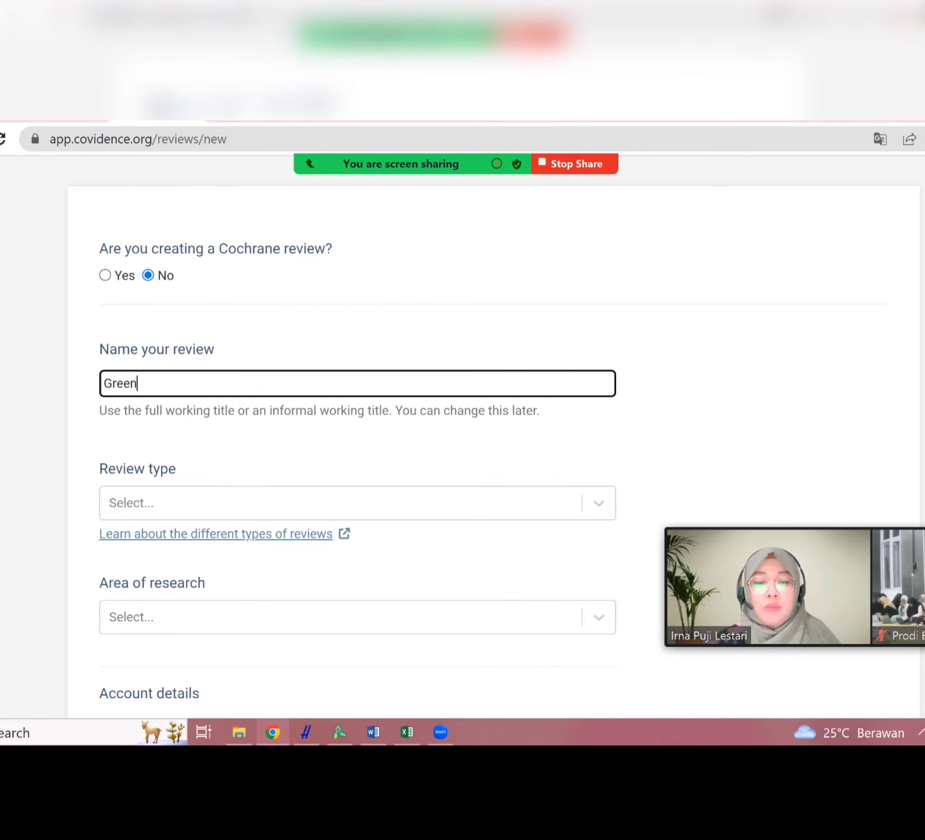
text(Invest)
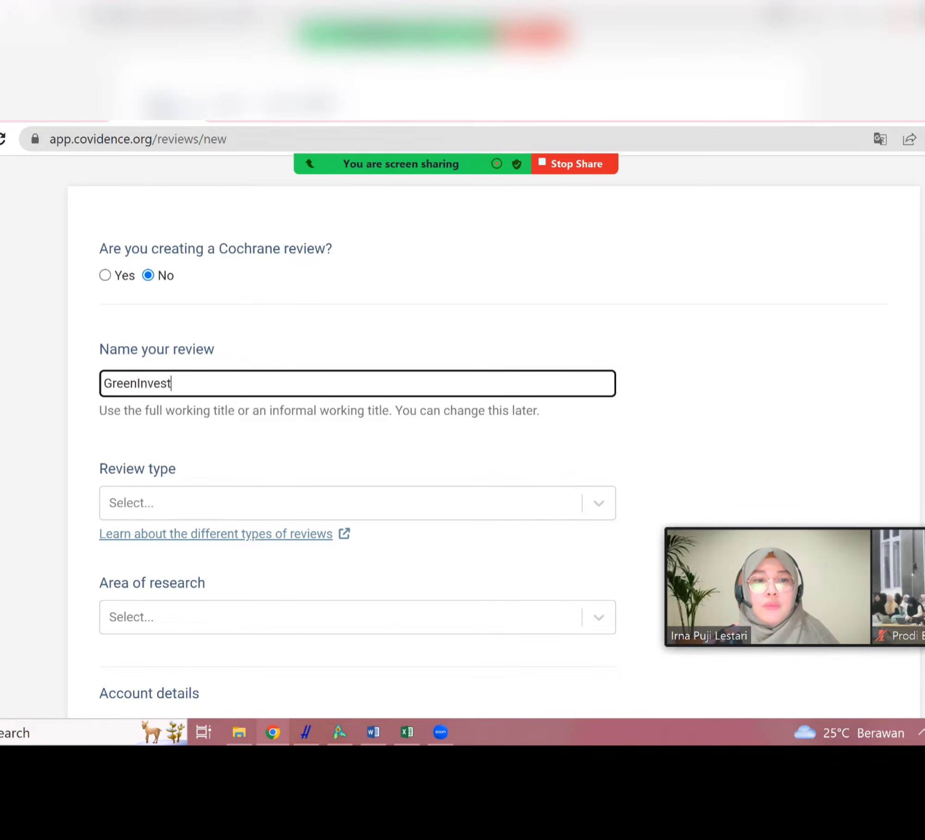
scroll(357, 435, down, 2)
click(357, 381)
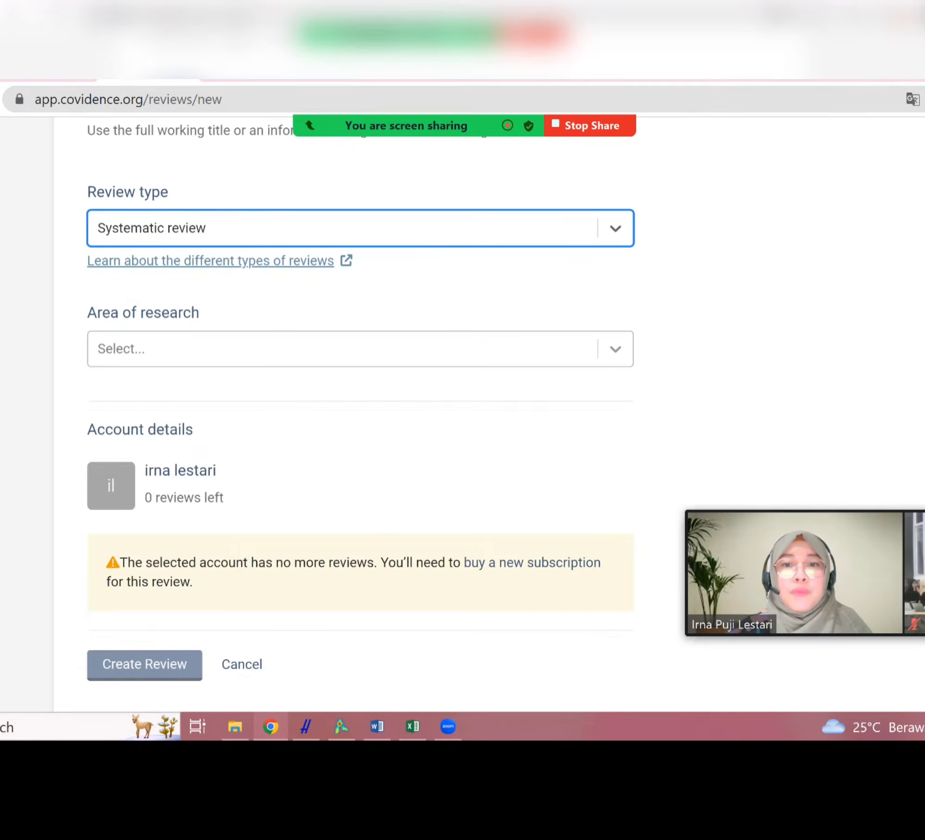
Set the new review's area of research to Economic, business and social sciences
click(360, 349)
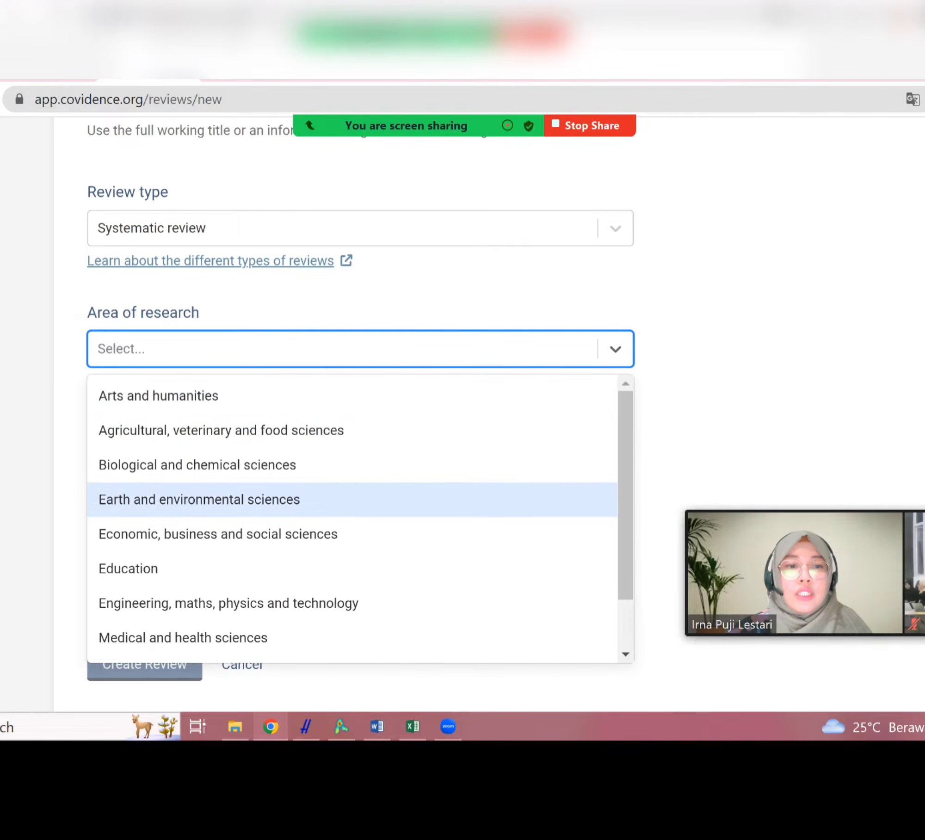
key(Down)
key(Down)
key(Down)
key(Return)
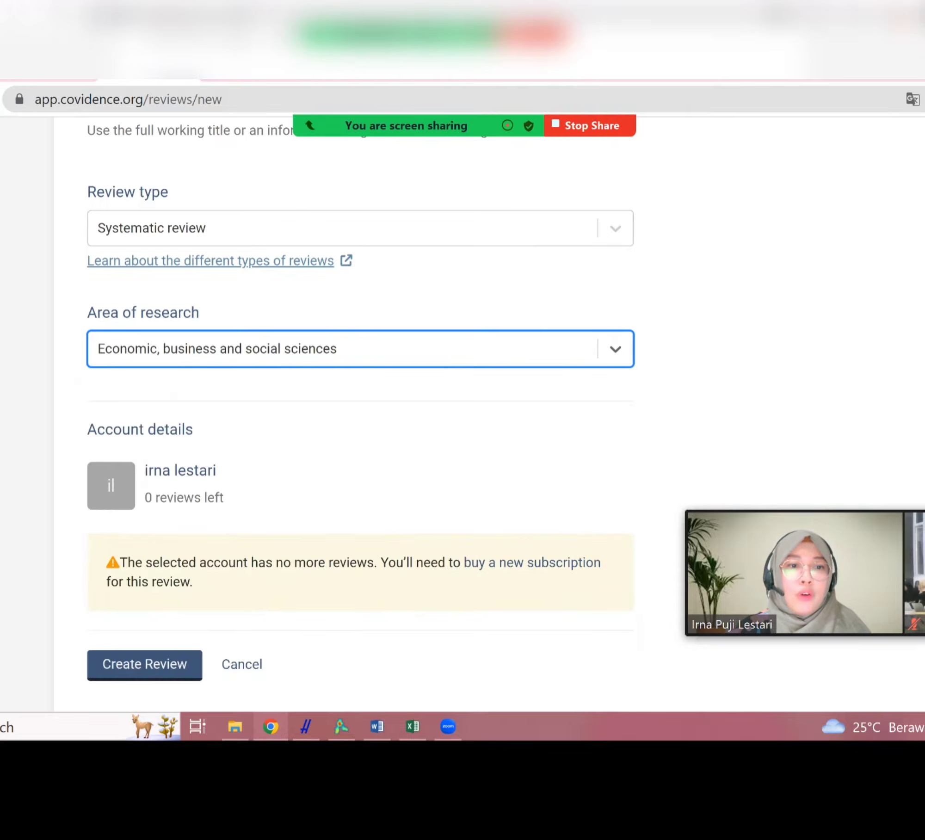
Look through the MSME resilience review's summary, covering reference import, title and abstract screening, full text review and extraction
scroll(361, 417, down, 2)
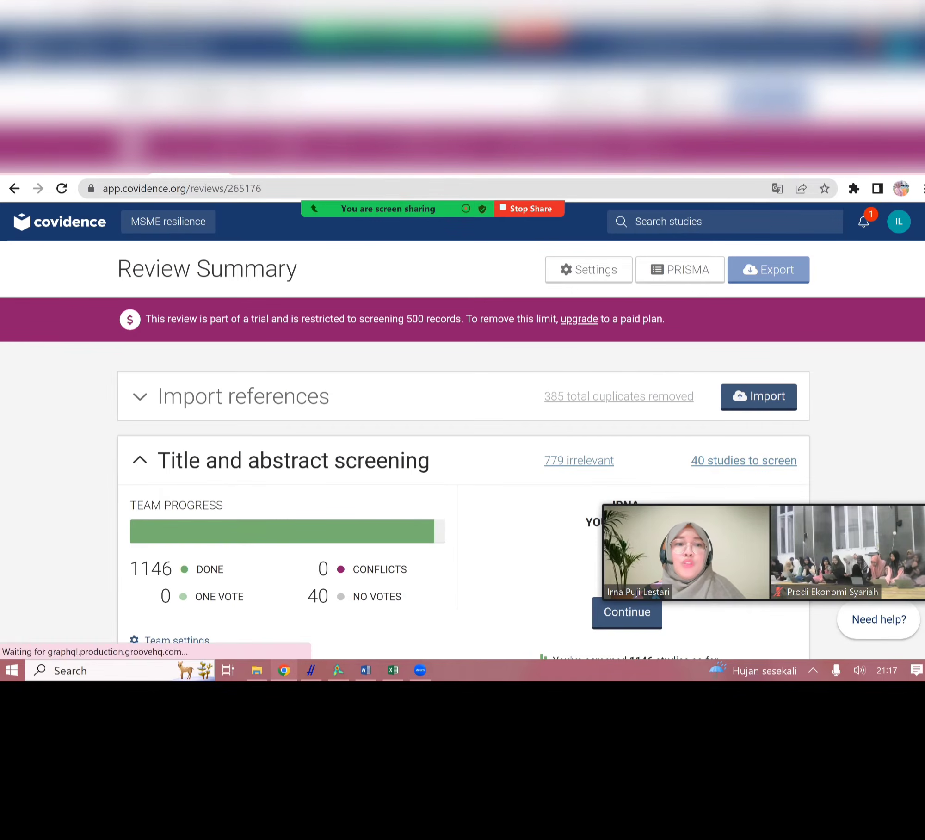
scroll(462, 417, down, 2)
scroll(462, 416, down, 2)
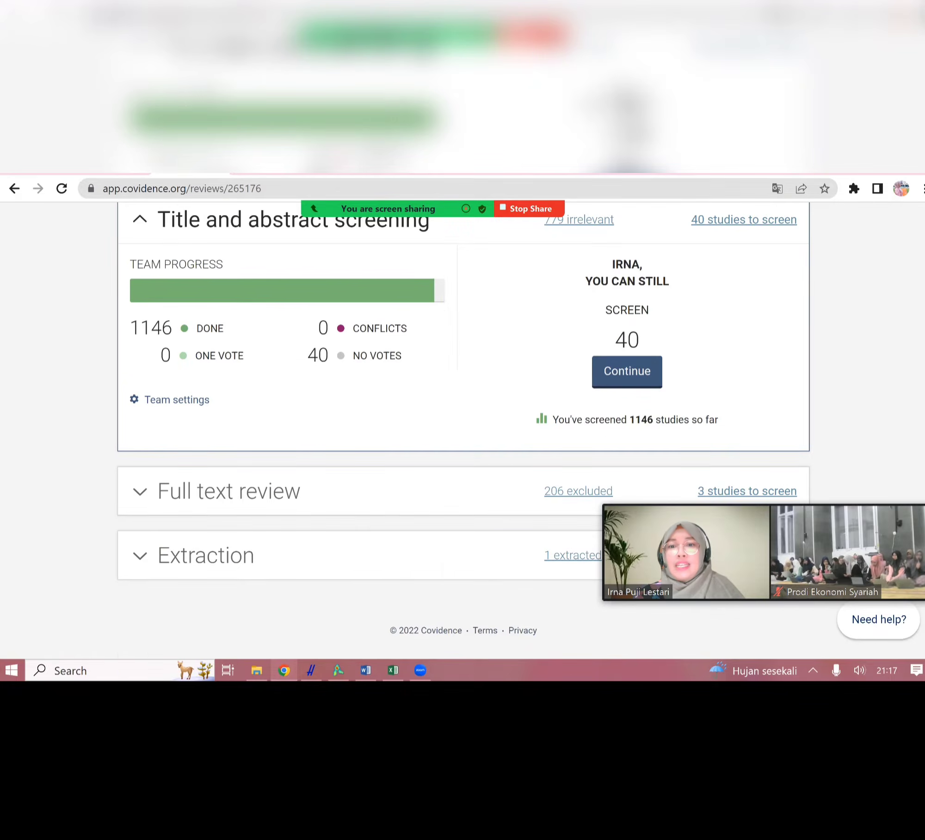
scroll(618, 397, up, 4)
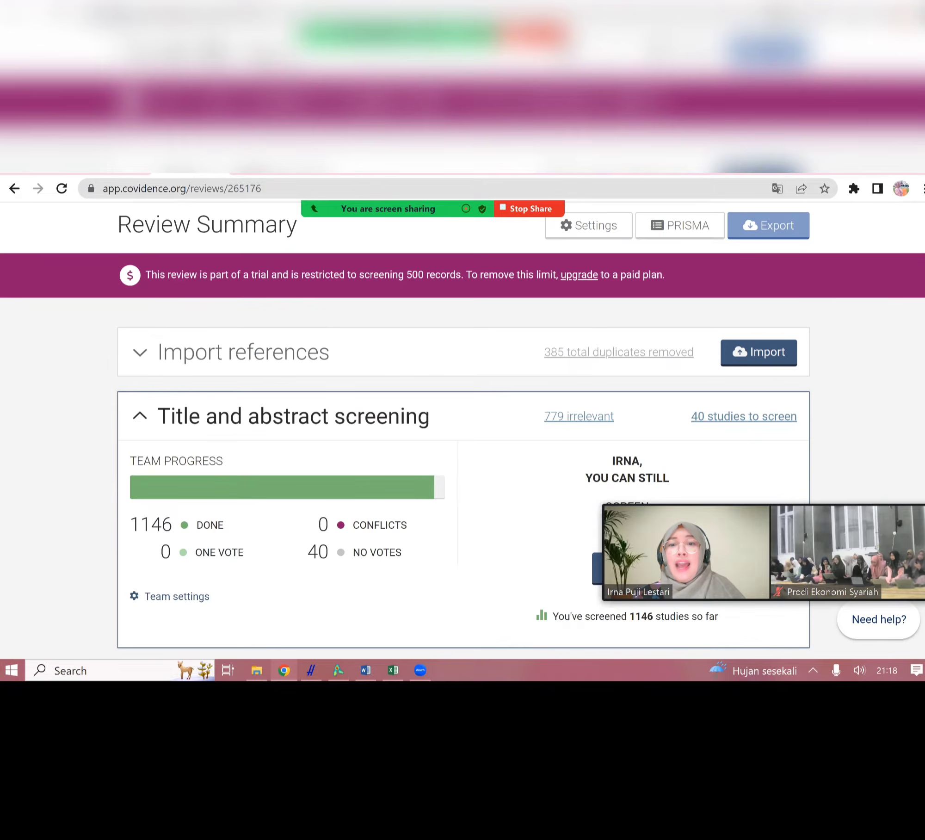
Start importing references into the MSME resilience review and open the choice of import destination
click(140, 460)
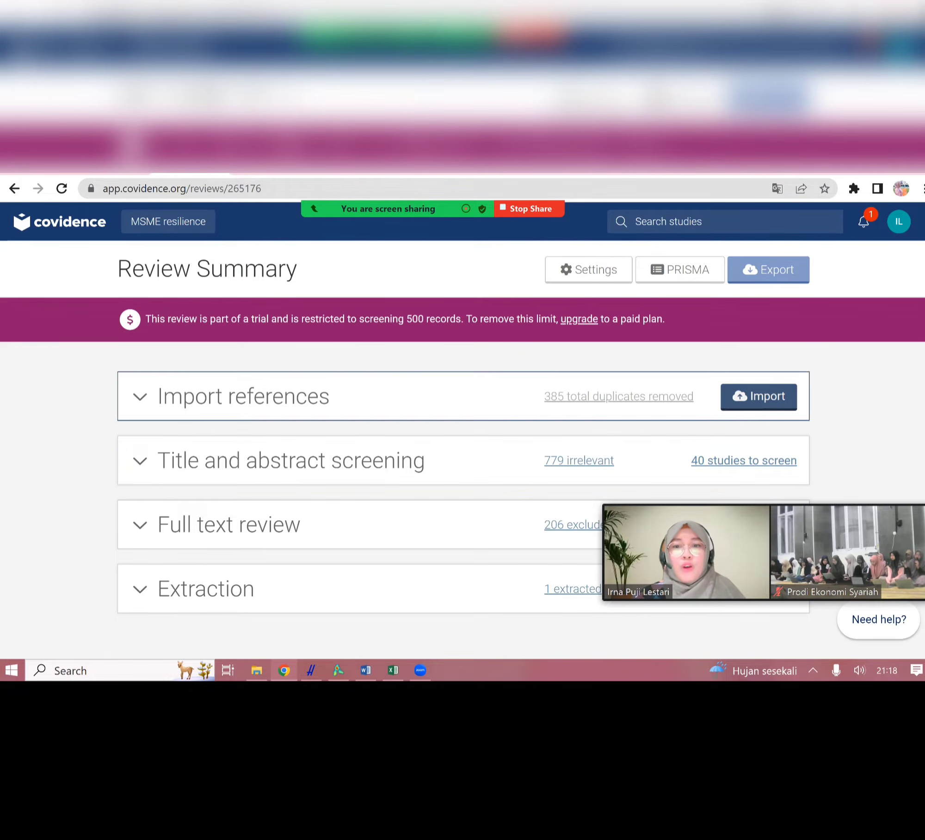
click(140, 396)
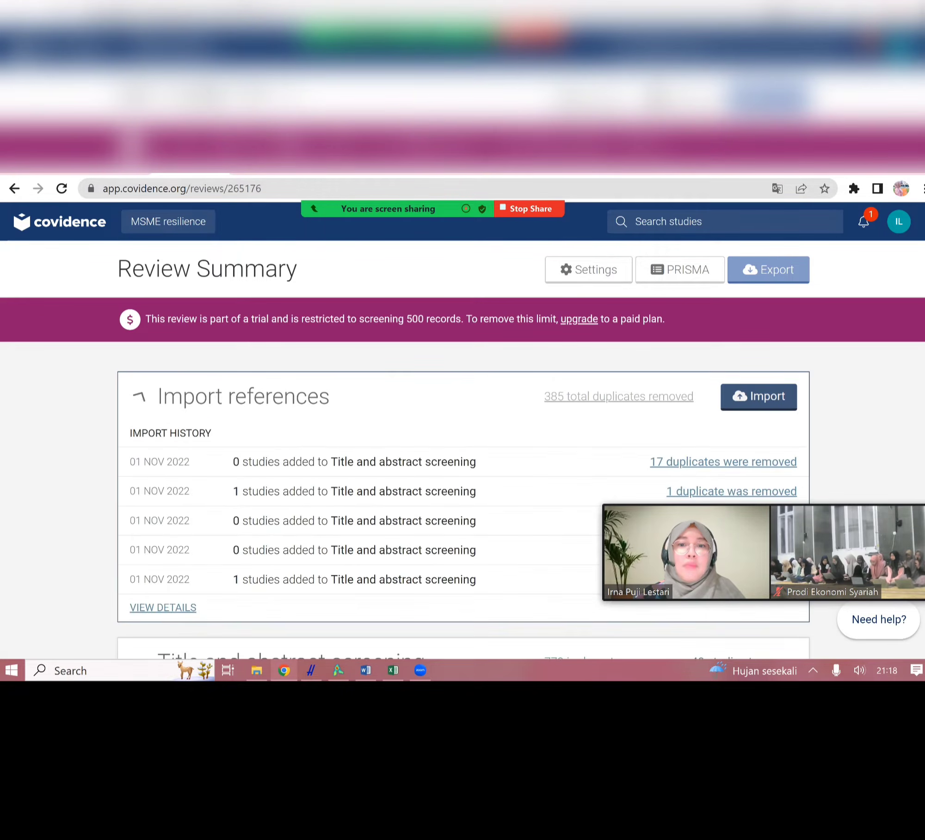
click(758, 396)
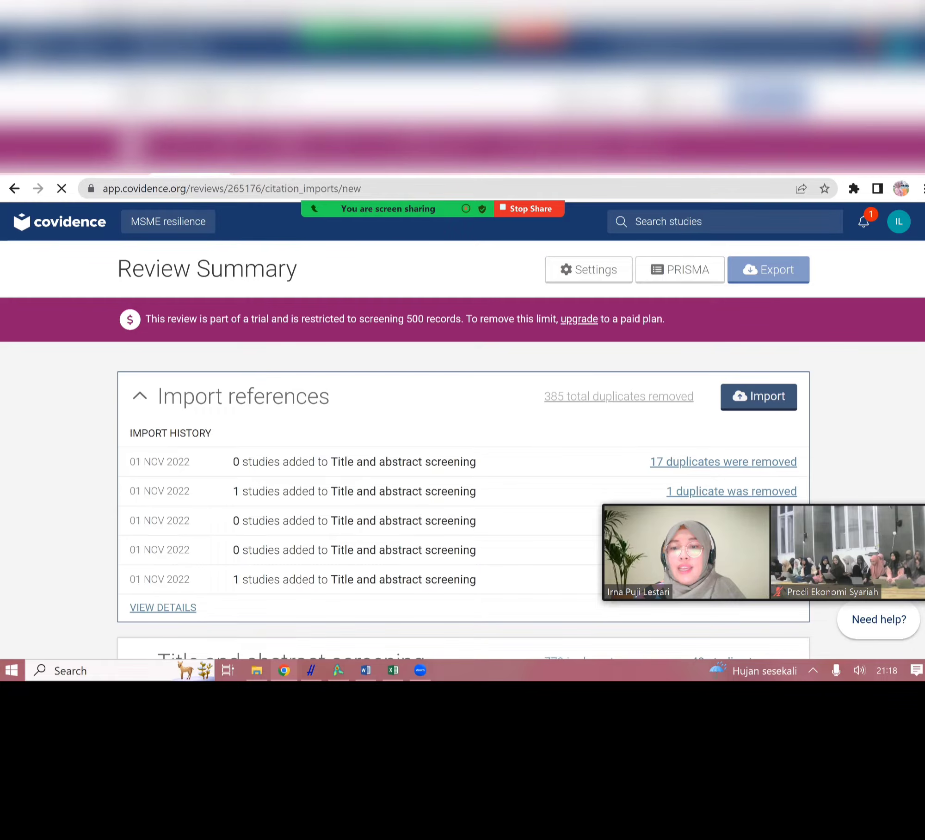
scroll(463, 417, down, 1)
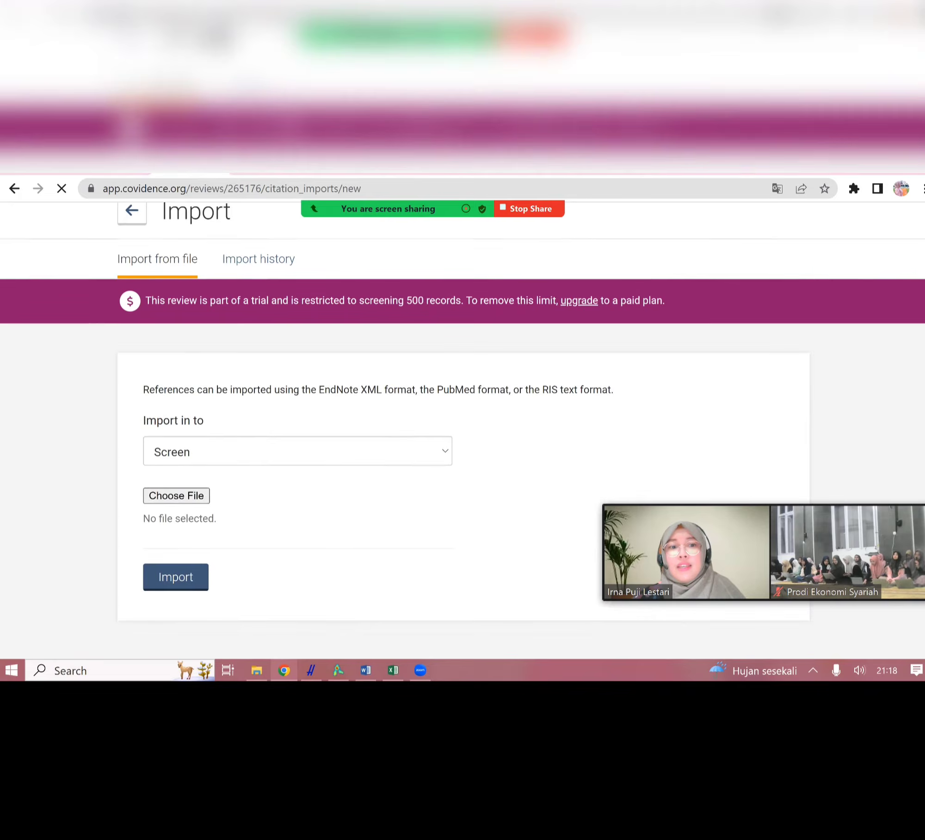
scroll(462, 416, down, 1)
click(295, 410)
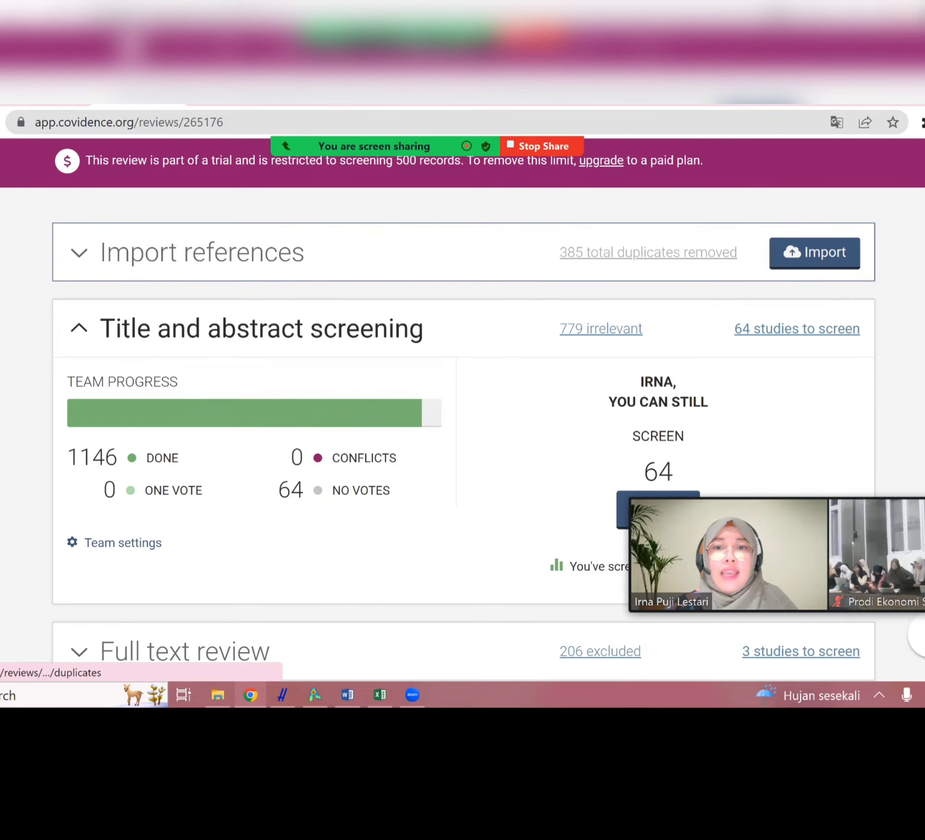
Examine the MSME resilience review's import history and its progress in title and abstract screening and full text review
click(202, 253)
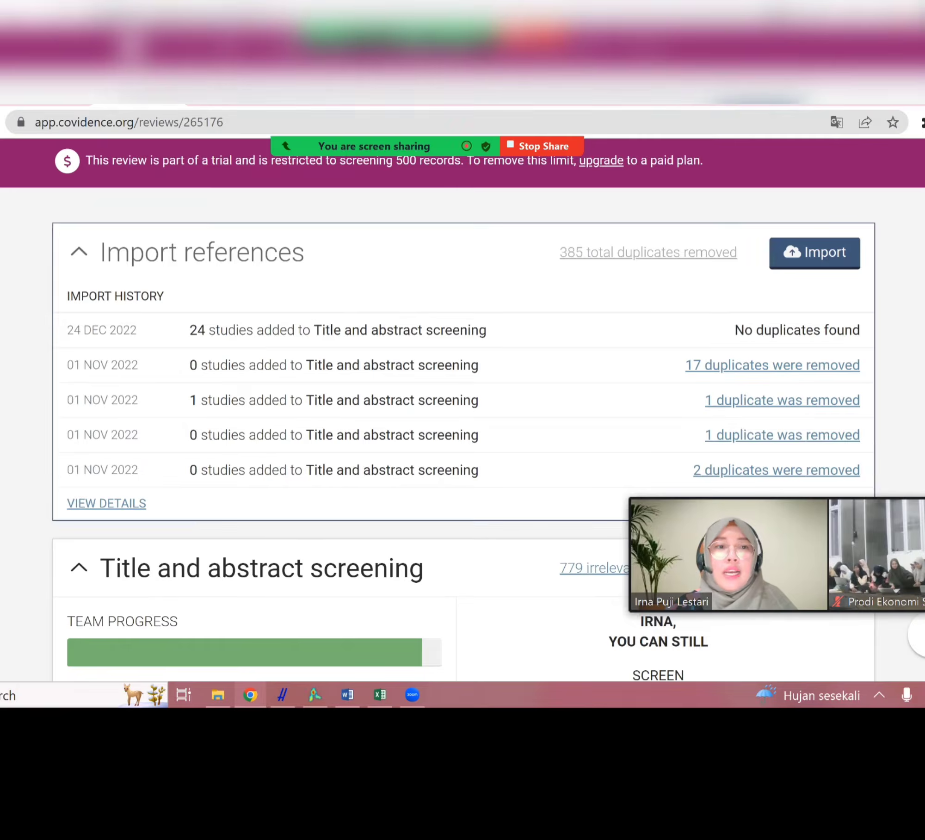
click(202, 253)
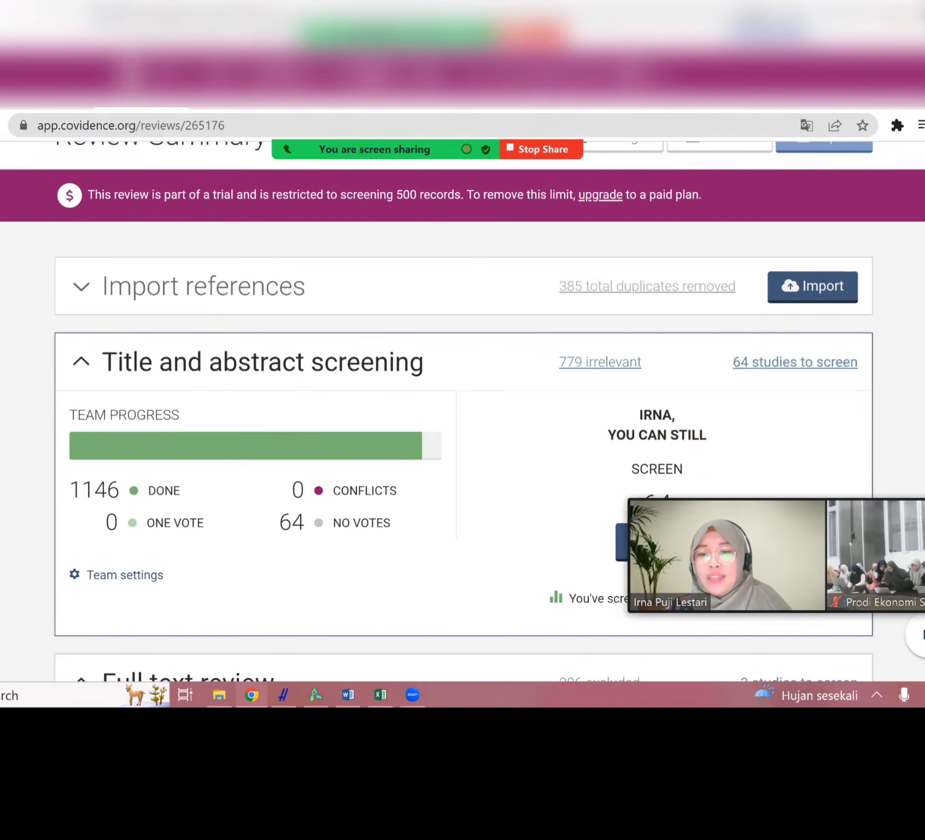
scroll(462, 416, down, 3)
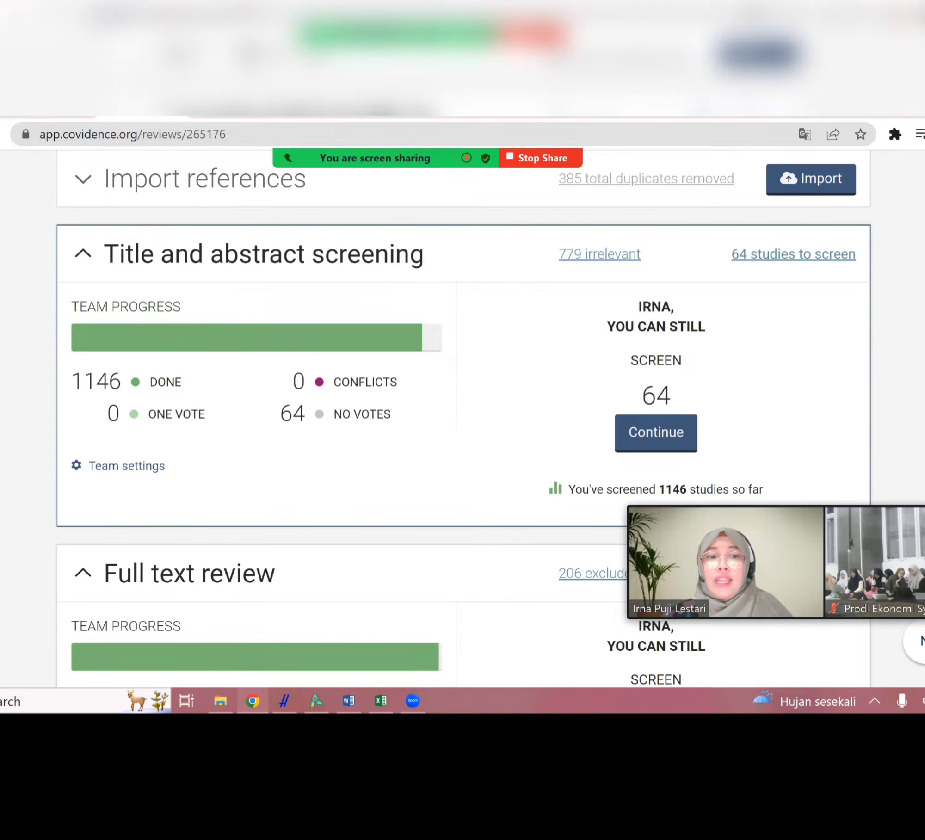
scroll(462, 416, down, 5)
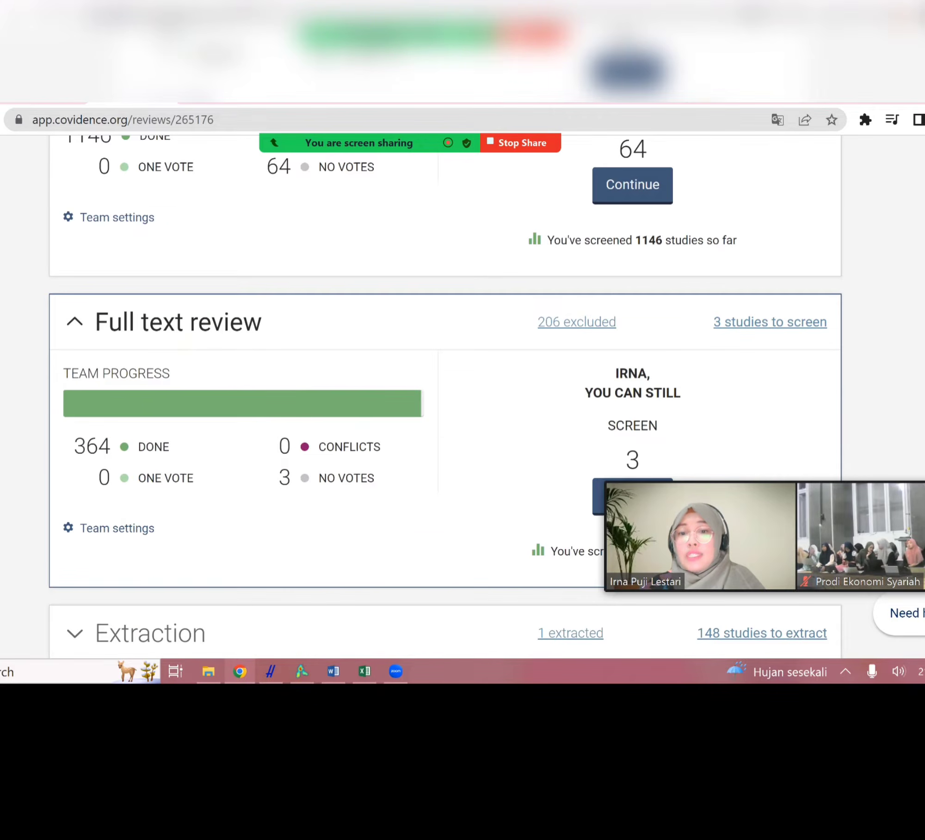
scroll(462, 416, down, 2)
Continue the full text review and include study #619 on the resilience of EU Member States
click(631, 402)
scroll(463, 416, down, 2)
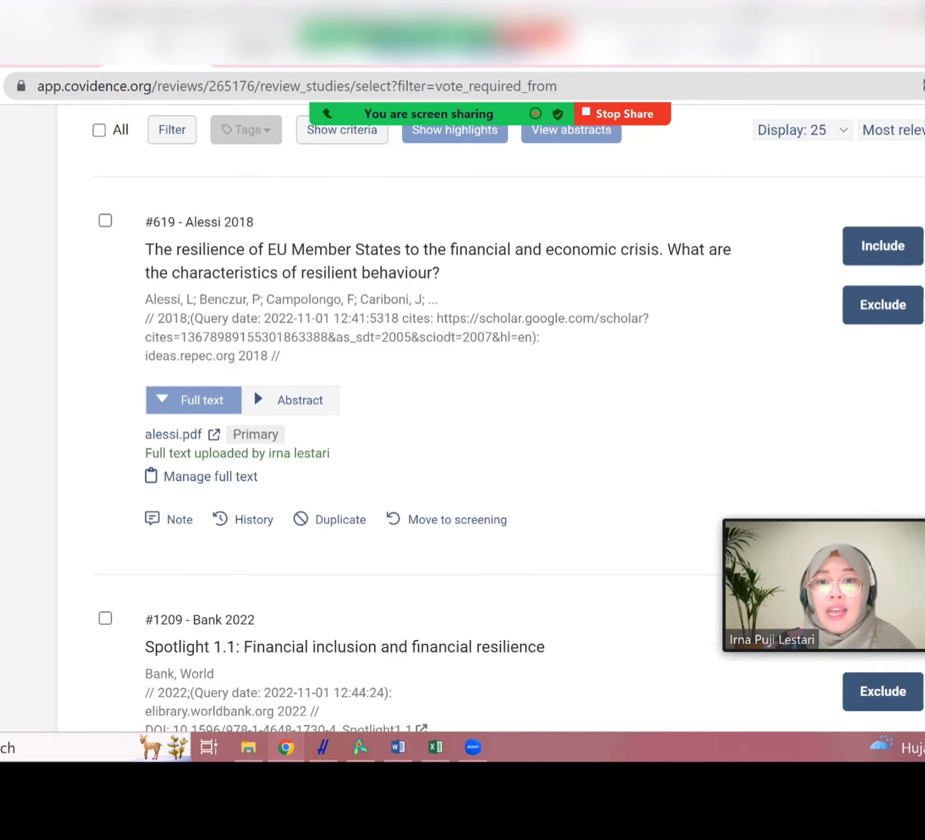
scroll(463, 416, up, 5)
scroll(462, 416, down, 4)
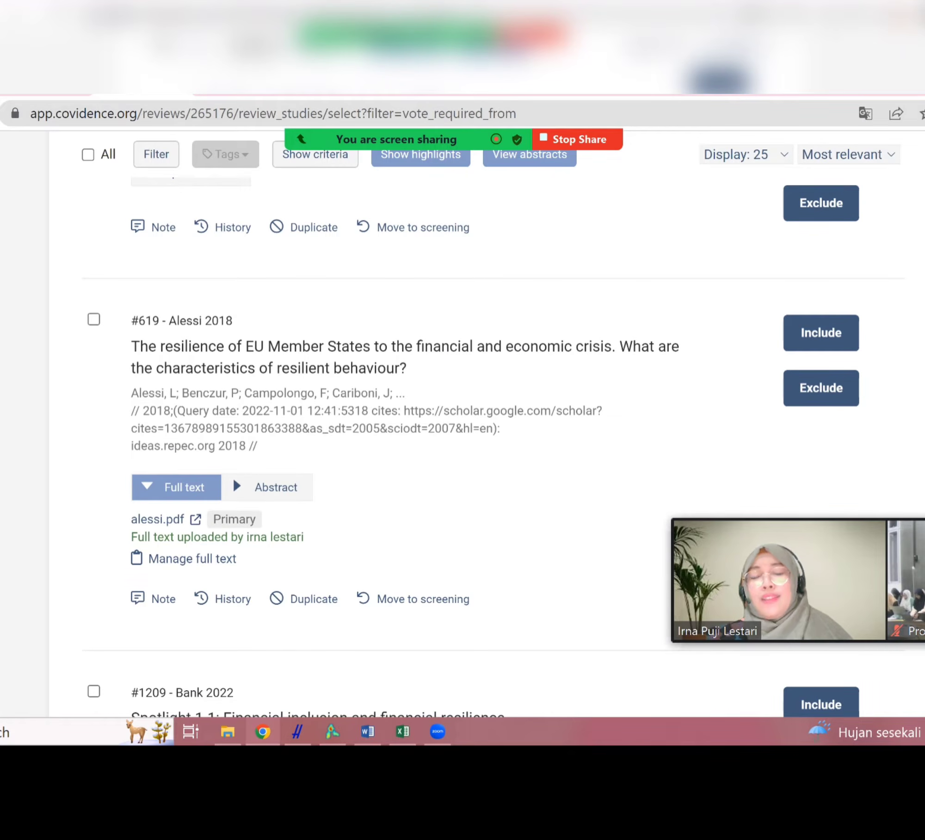
click(820, 333)
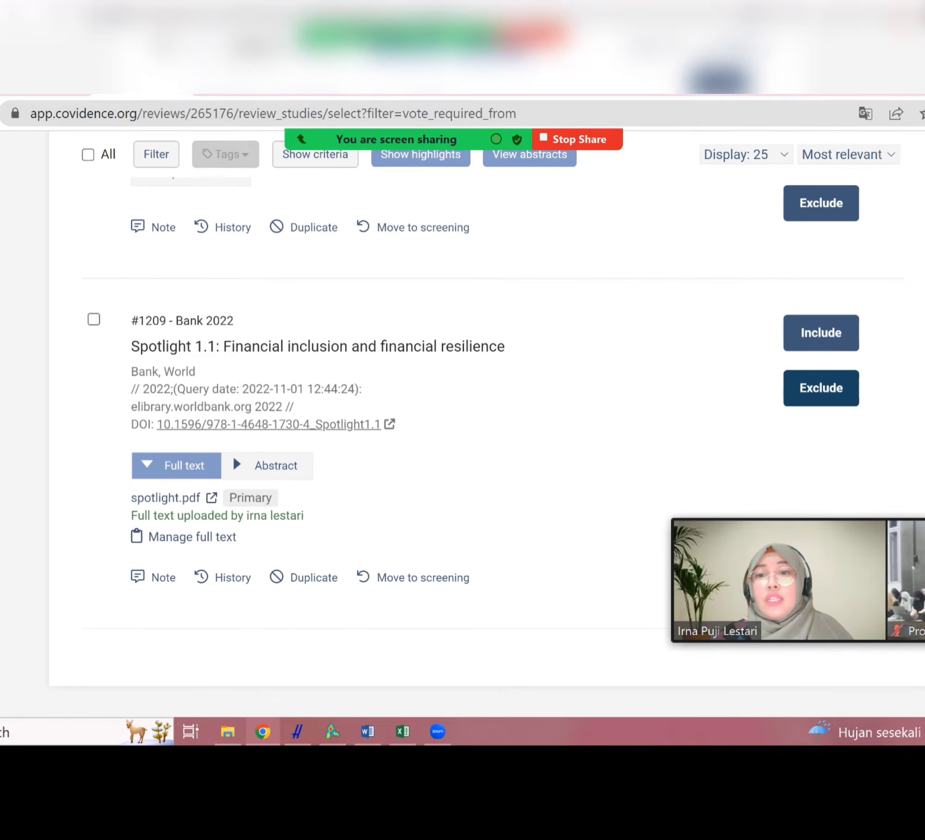
Start excluding study #1209, "Spotlight 1.1: Financial inclusion and financial resilience", and open the list of exclusion reasons for editing
click(820, 390)
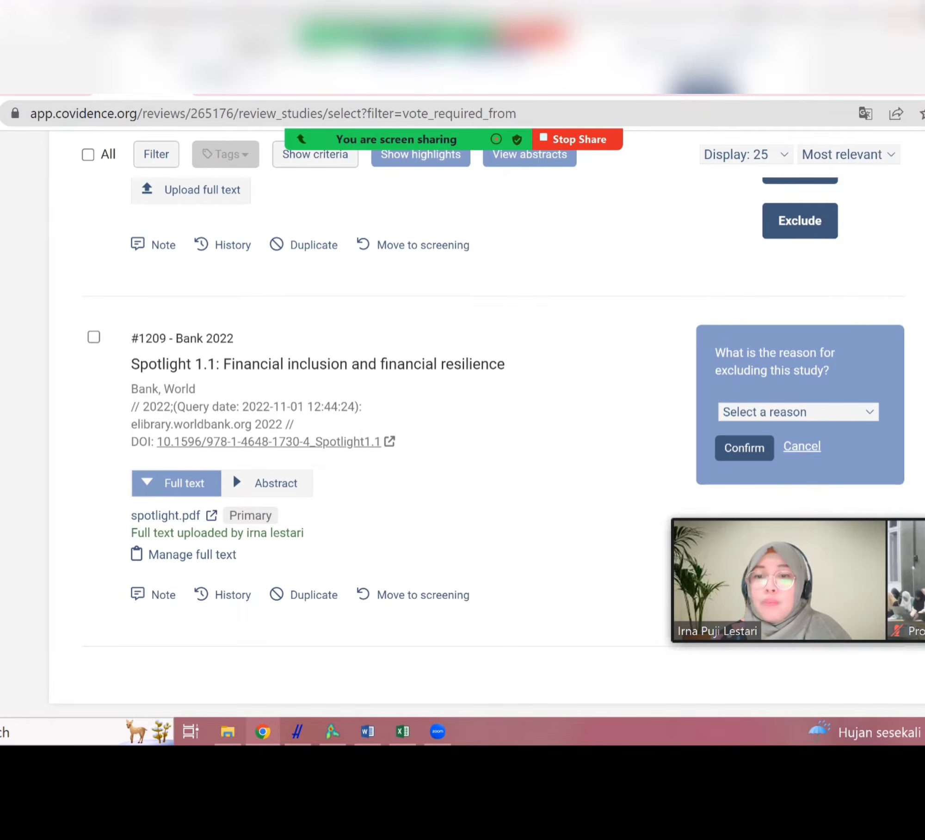
click(798, 412)
scroll(798, 412, down, 2)
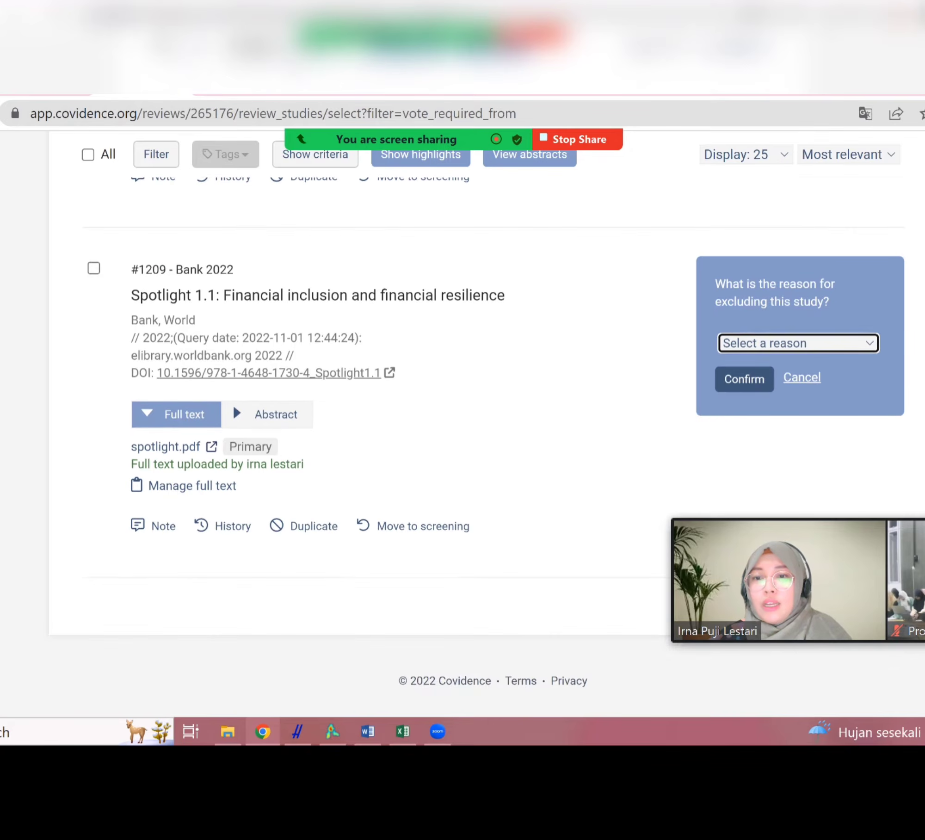
click(798, 343)
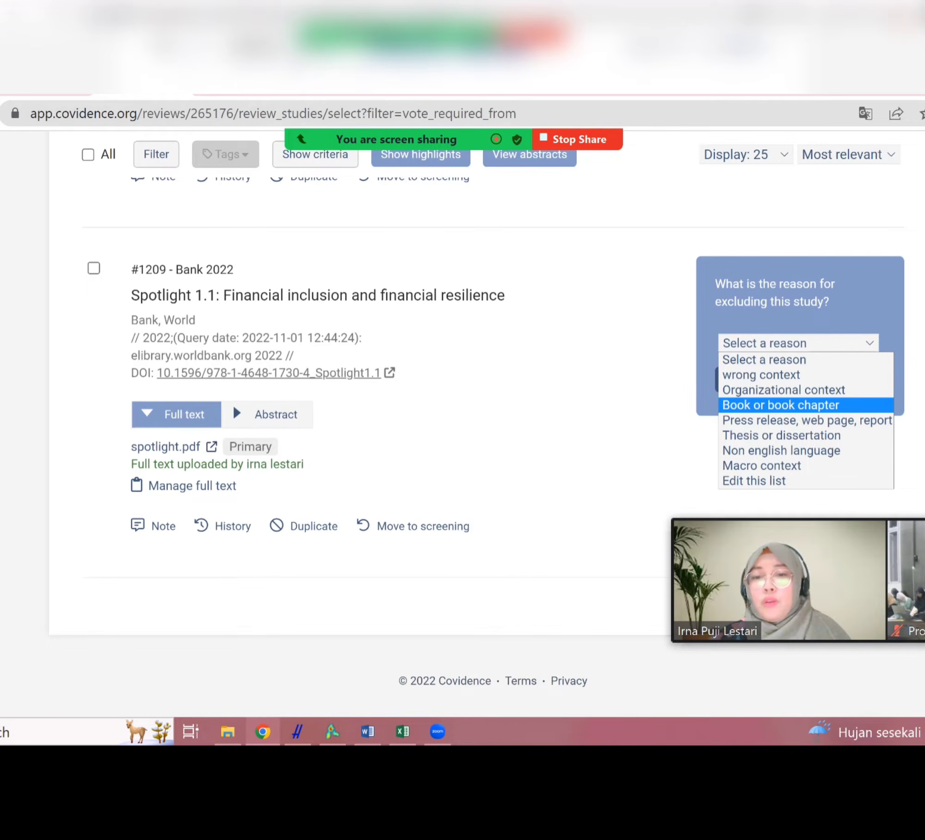
key(Up)
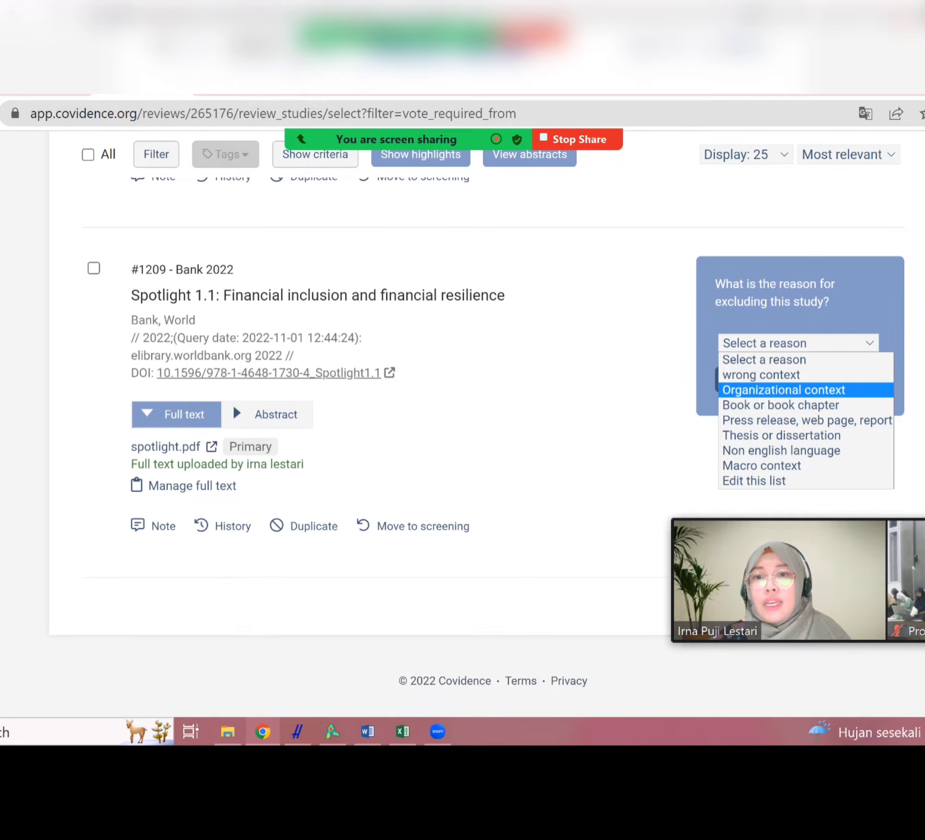
key(Down)
key(Up)
key(Up)
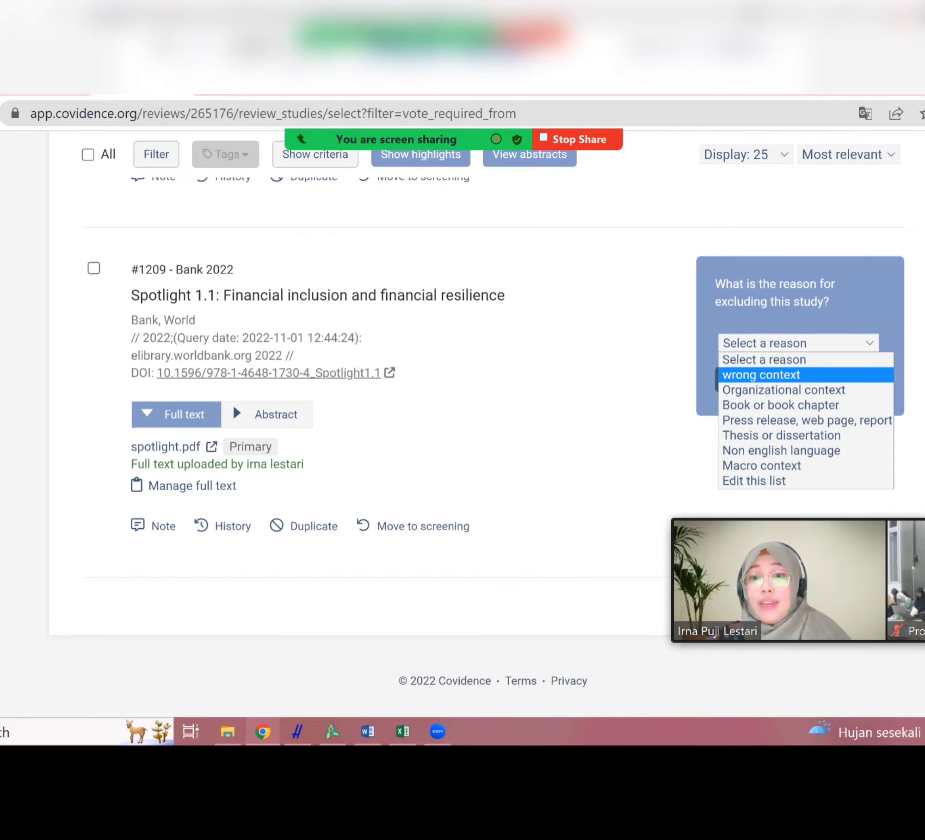
key(Down)
key(Down)
key(Down)
key(Down)
key(Down)
key(Down)
key(Down)
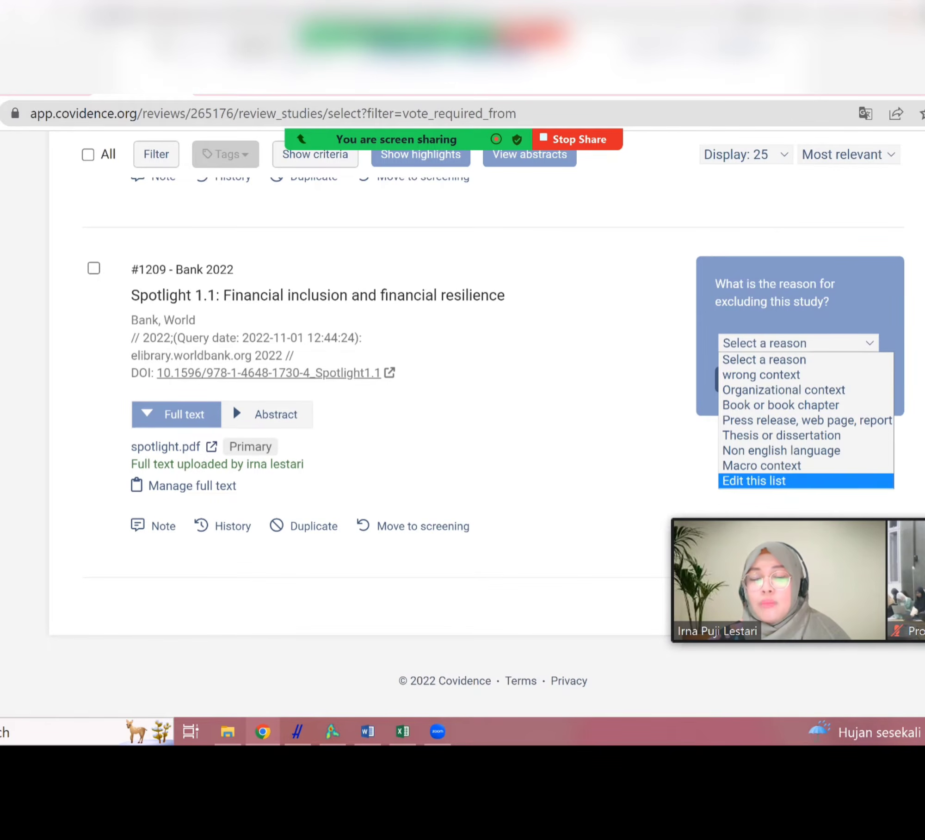
key(Return)
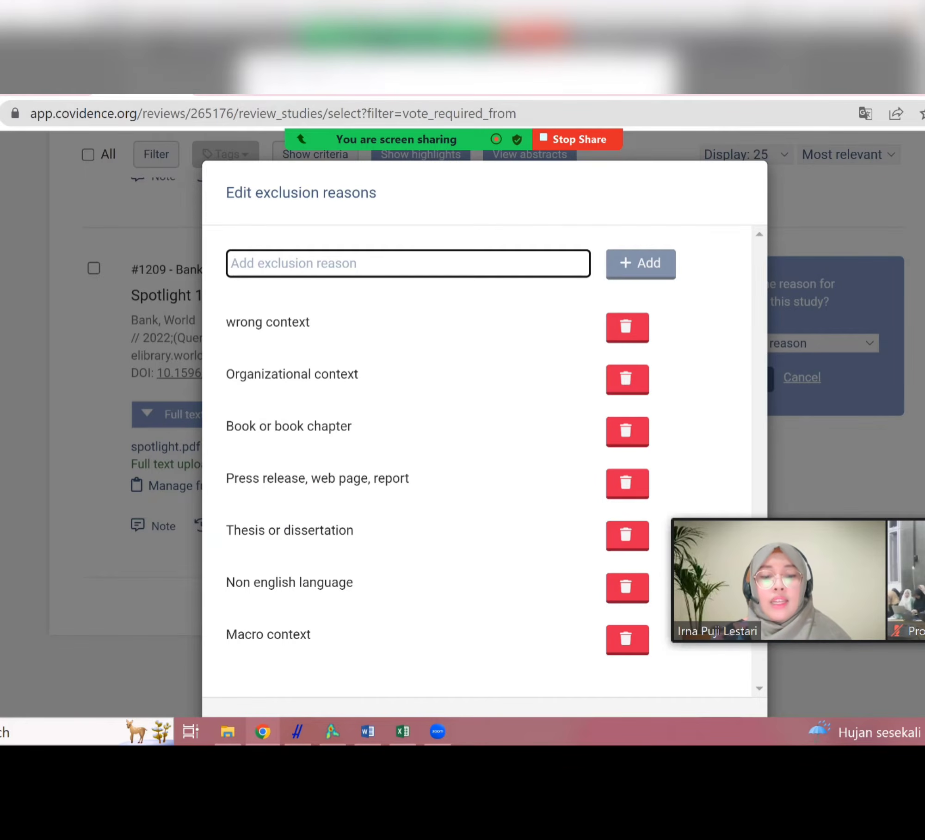
Add "conceptual paper" as an exclusion reason and close the reason editor
text(paper)
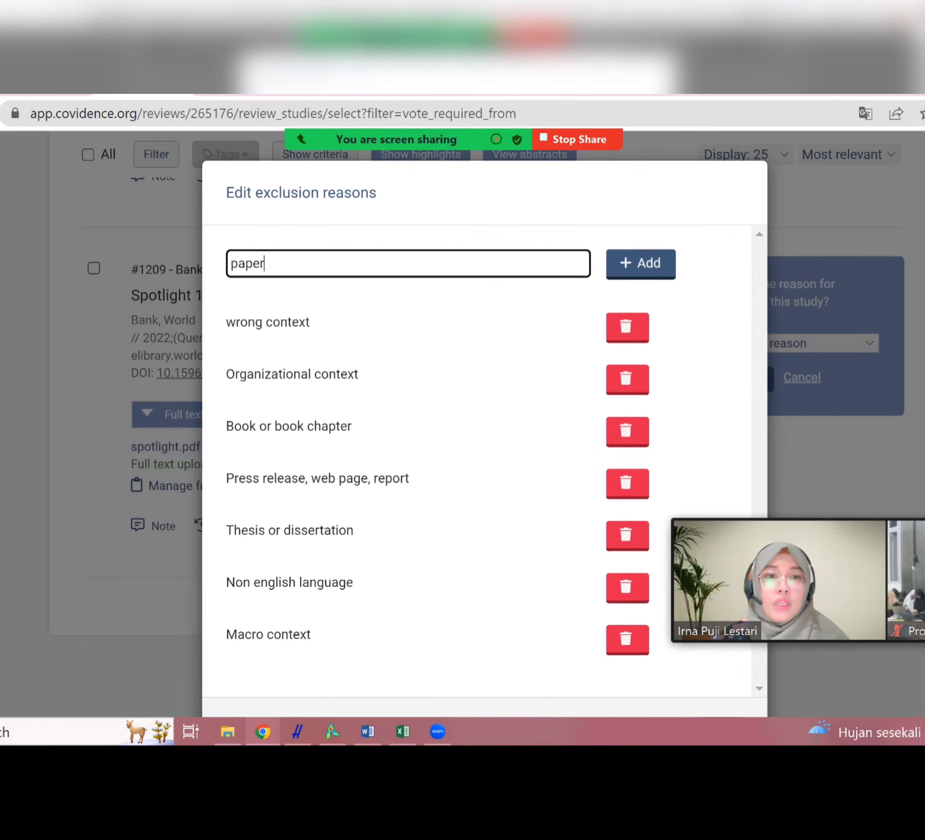
key(BackSpace)
key(BackSpace)
key(BackSpace)
key(BackSpace)
key(BackSpace)
text(conceptual )
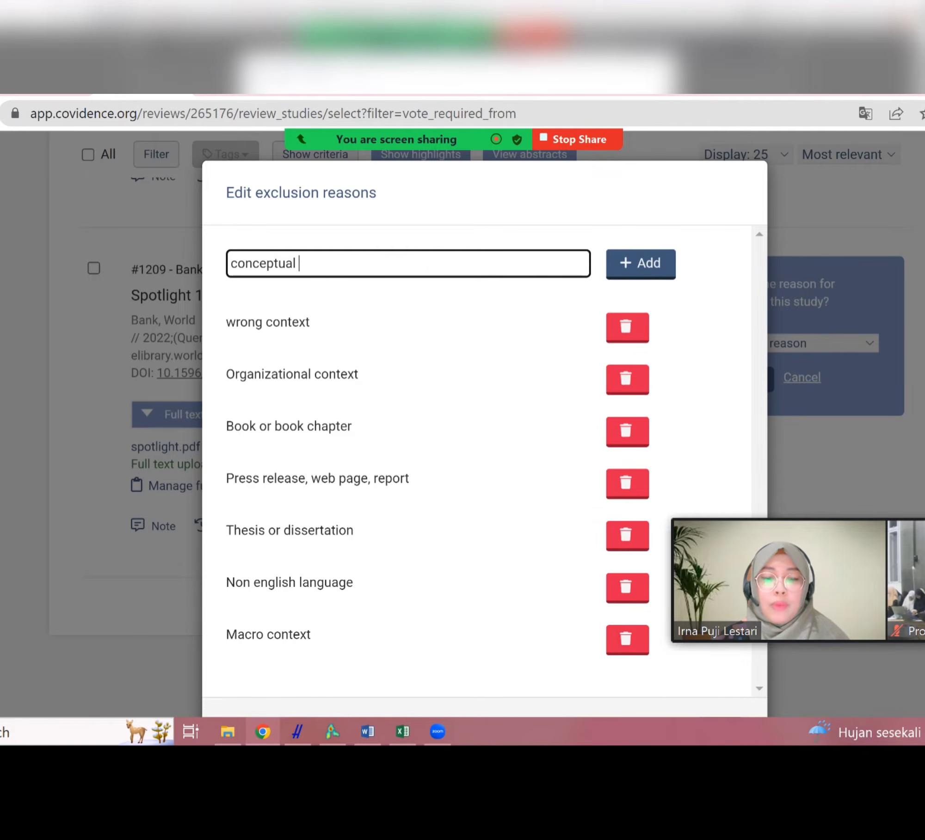
text(paper)
key(Return)
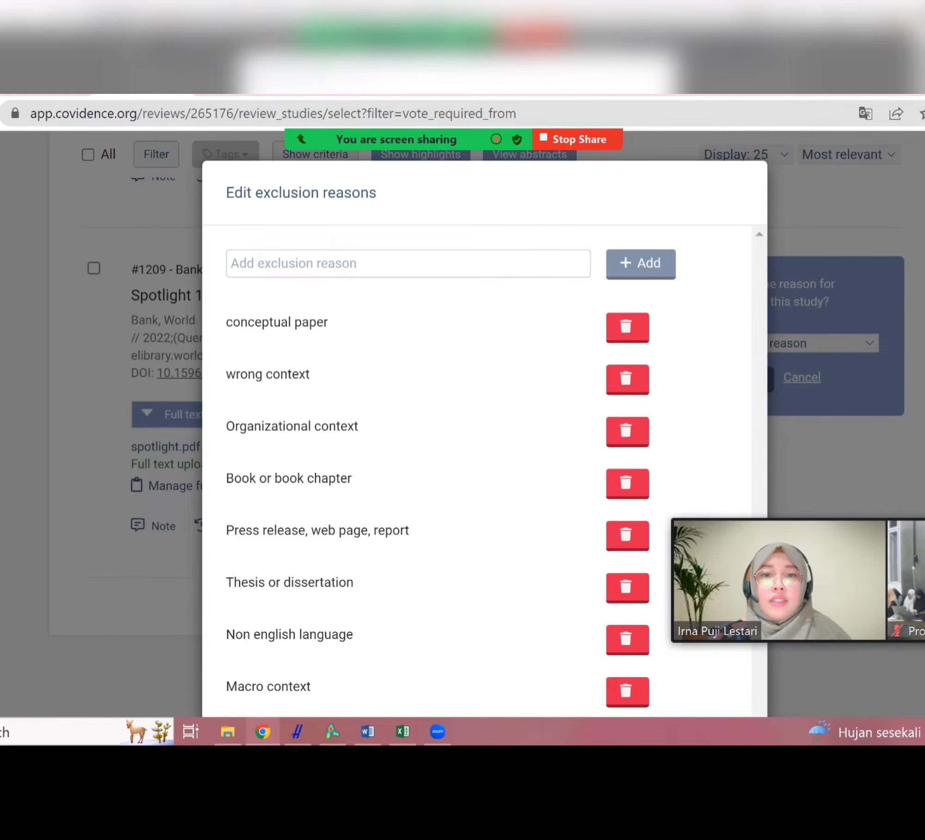
scroll(485, 439, down, 3)
click(719, 651)
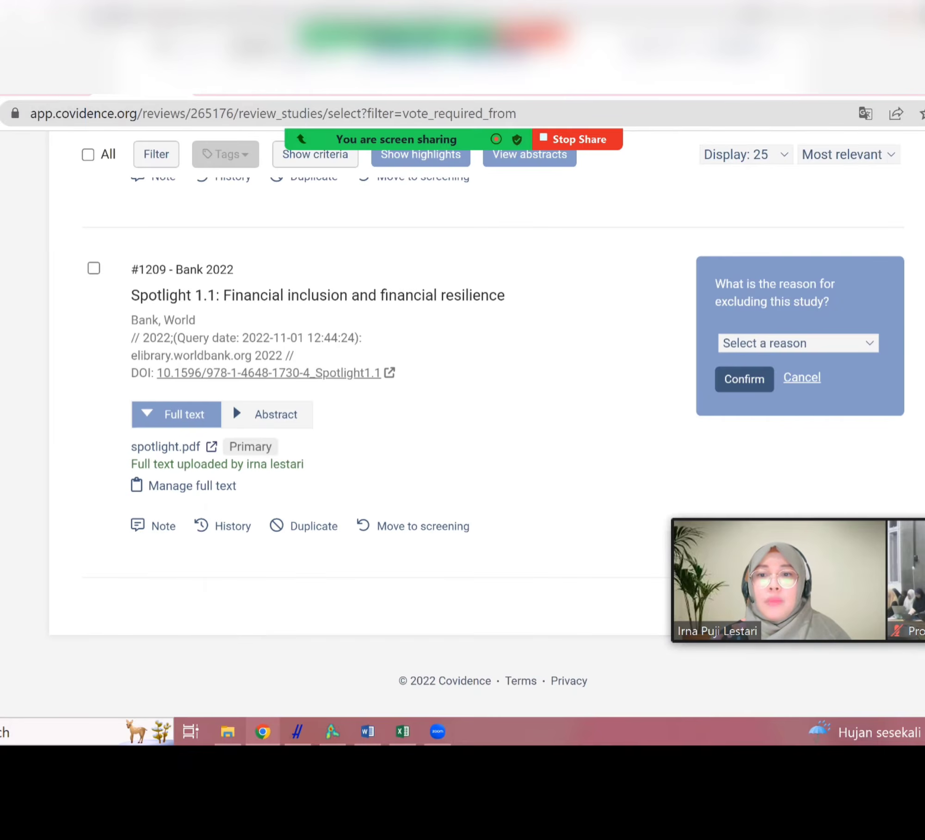
Exclude study #1209 from the full text review with the reason "conceptual paper"
click(798, 343)
key(Up)
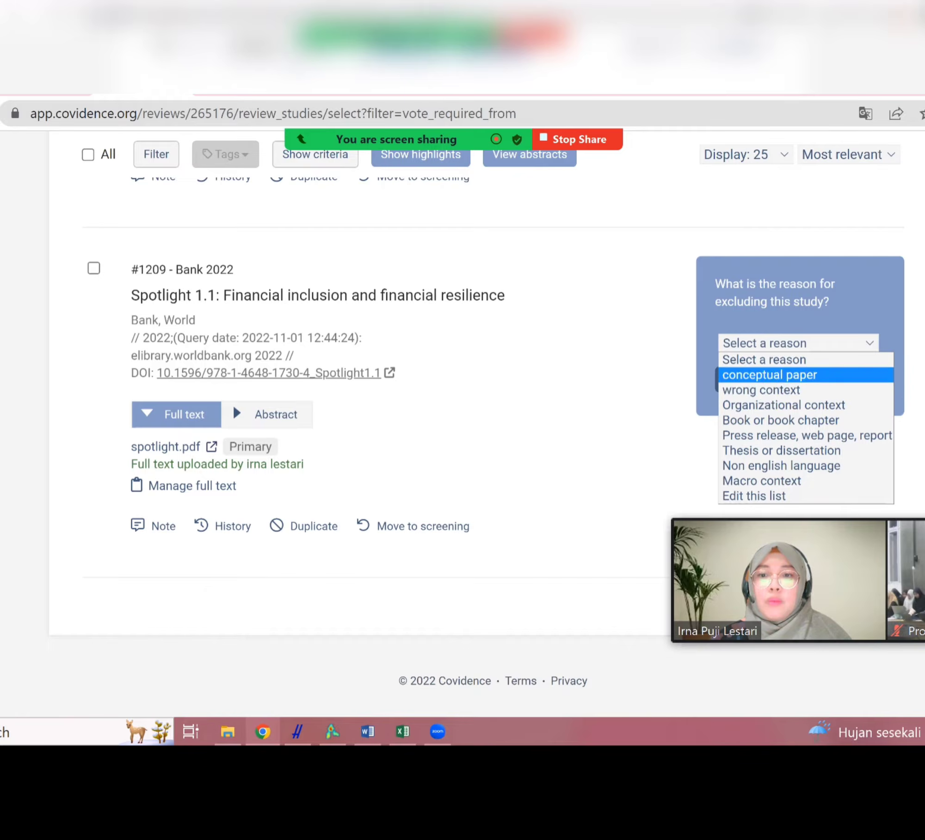
key(Return)
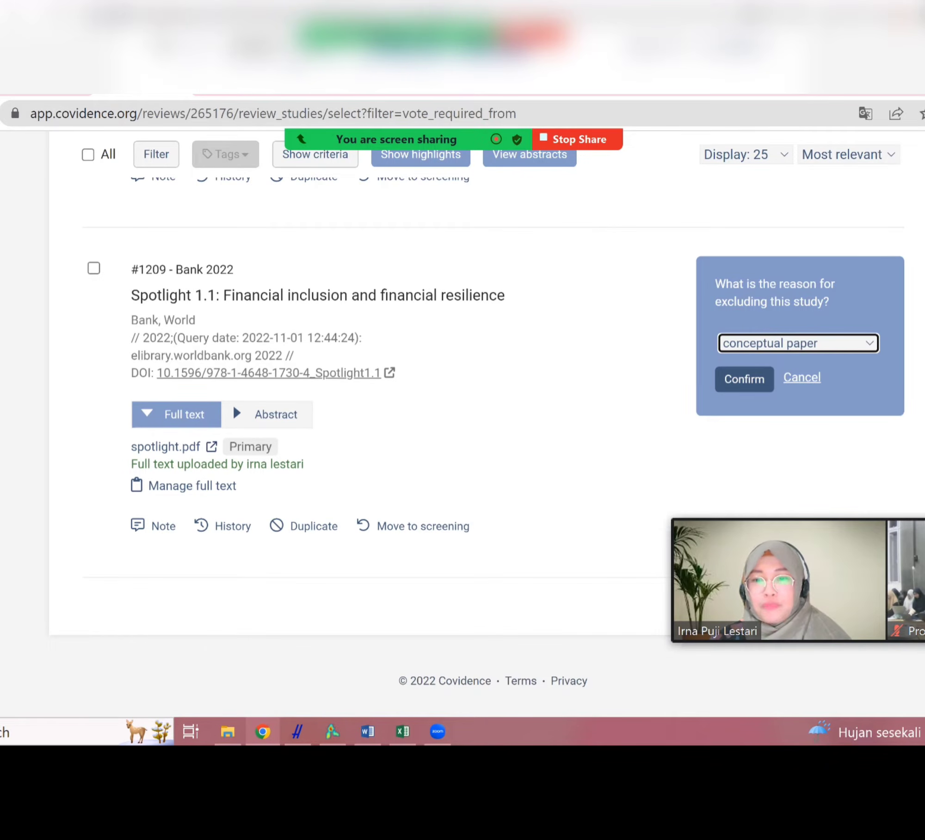
click(745, 379)
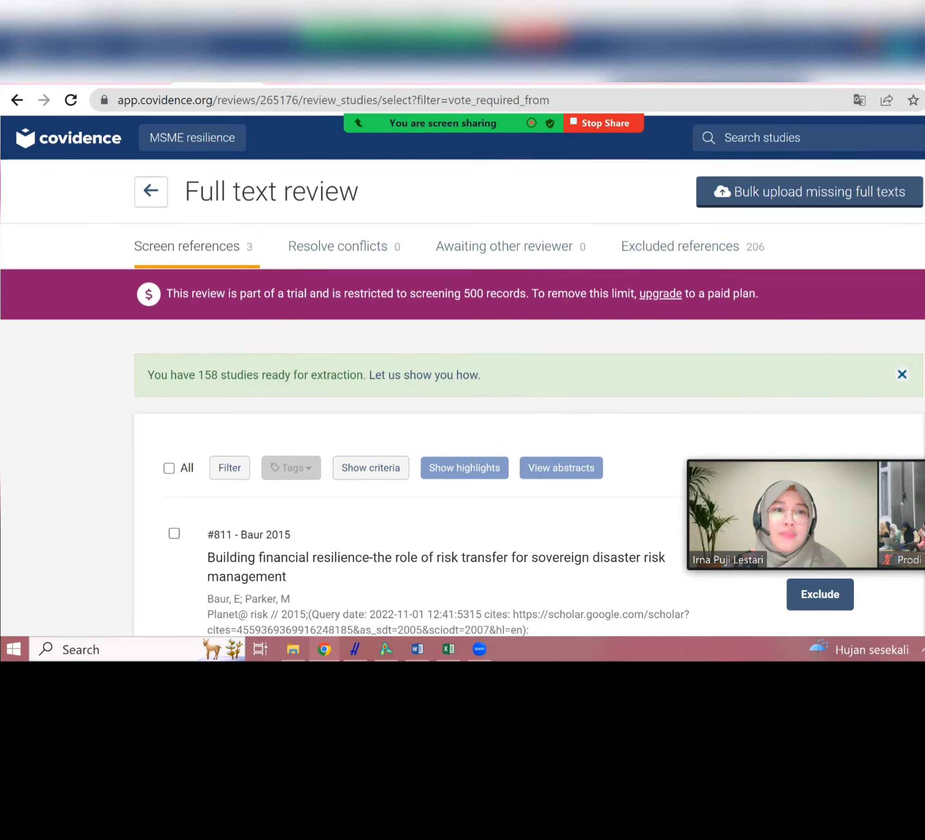
Return to the review summary, open the extraction stage and look through its included studies
click(151, 192)
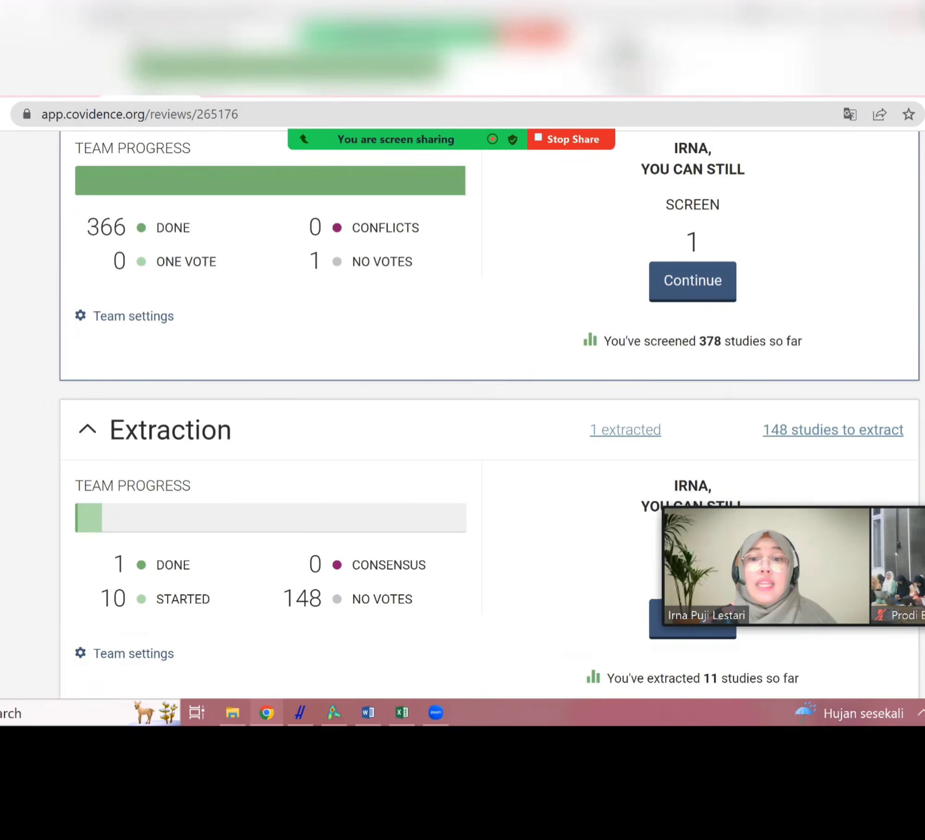
scroll(462, 416, down, 2)
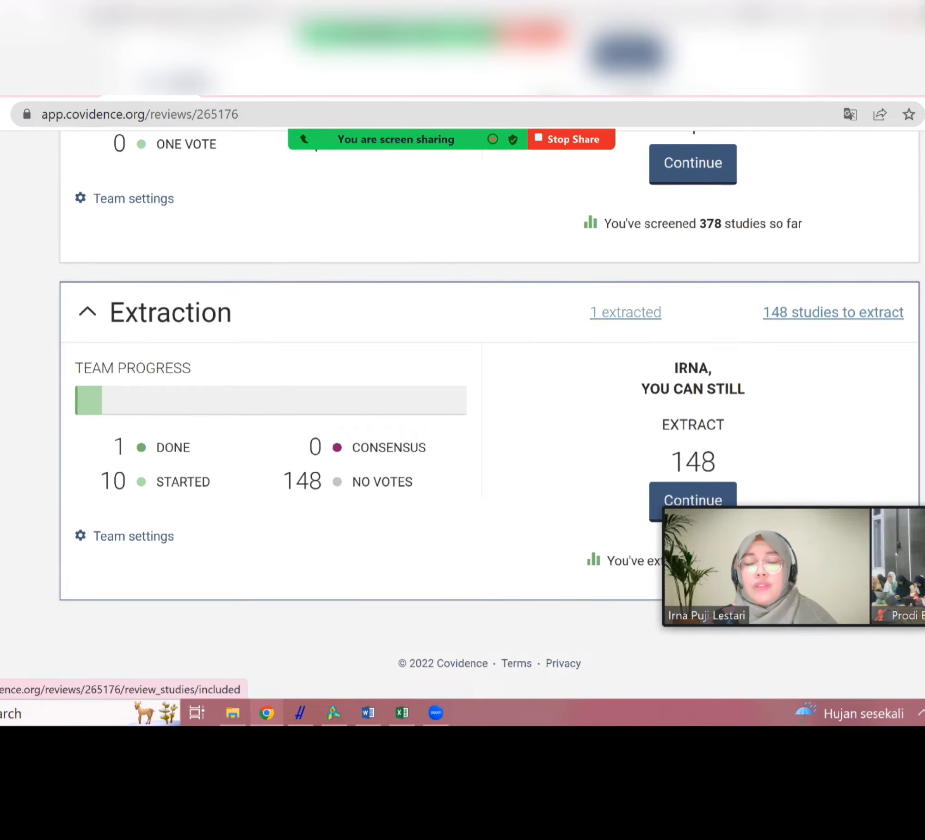
click(626, 313)
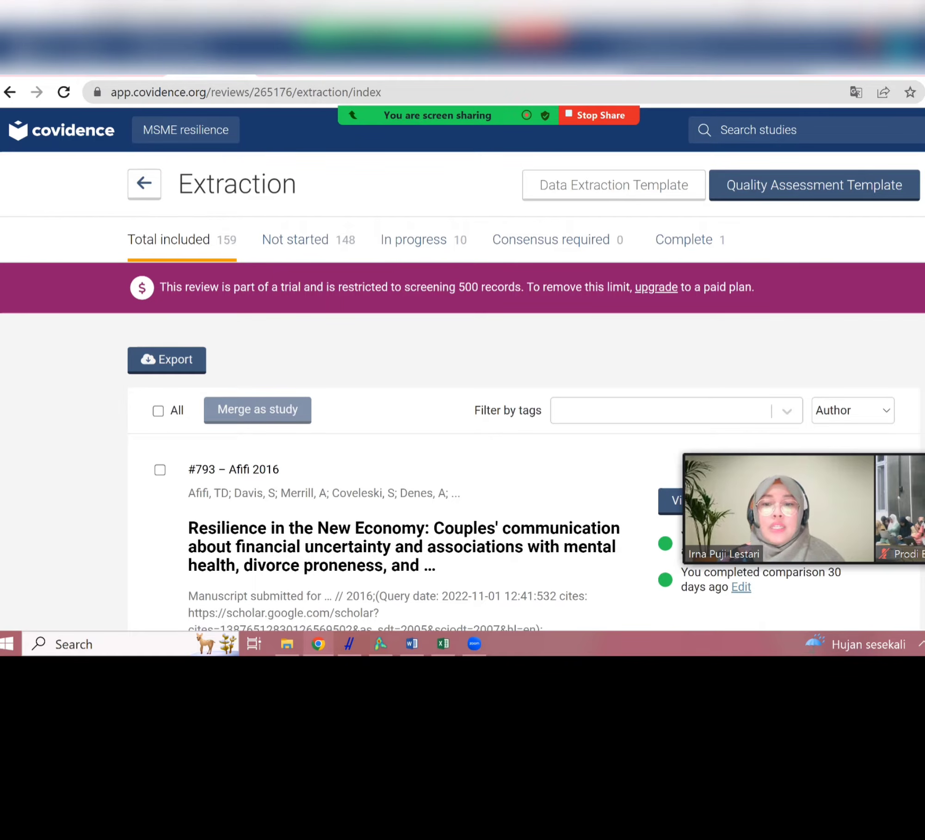
scroll(463, 370, down, 5)
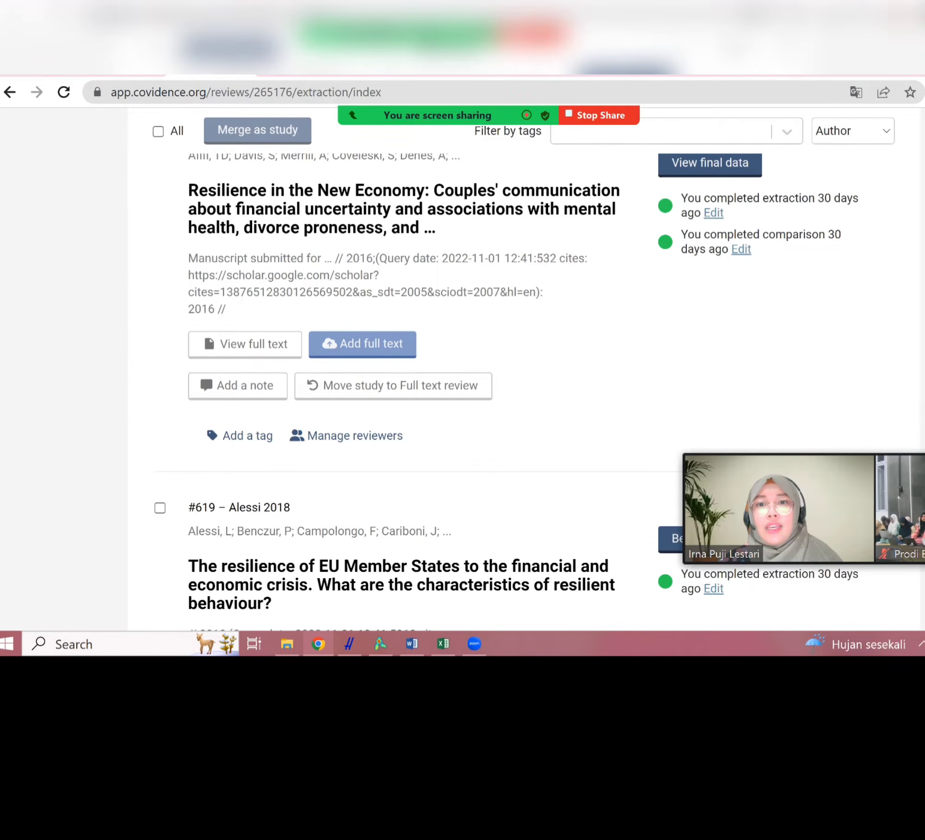
scroll(462, 370, up, 2)
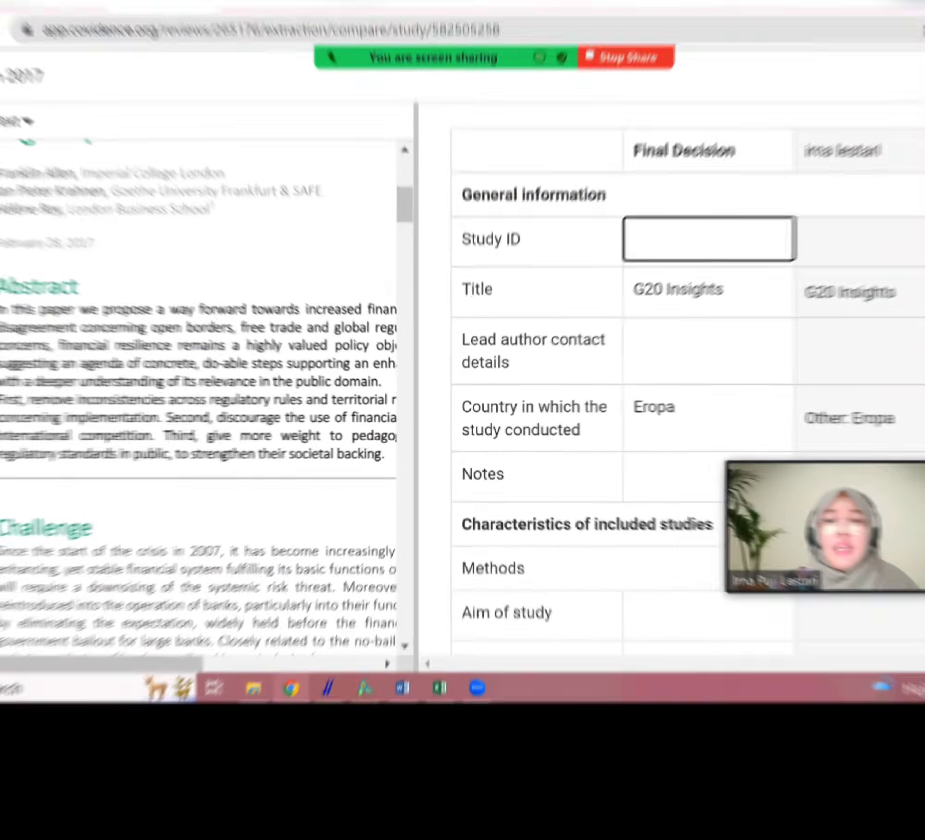
Examine the final decision fields of the G20 Insights study, including country, study design and aim of study
double_click(622, 409)
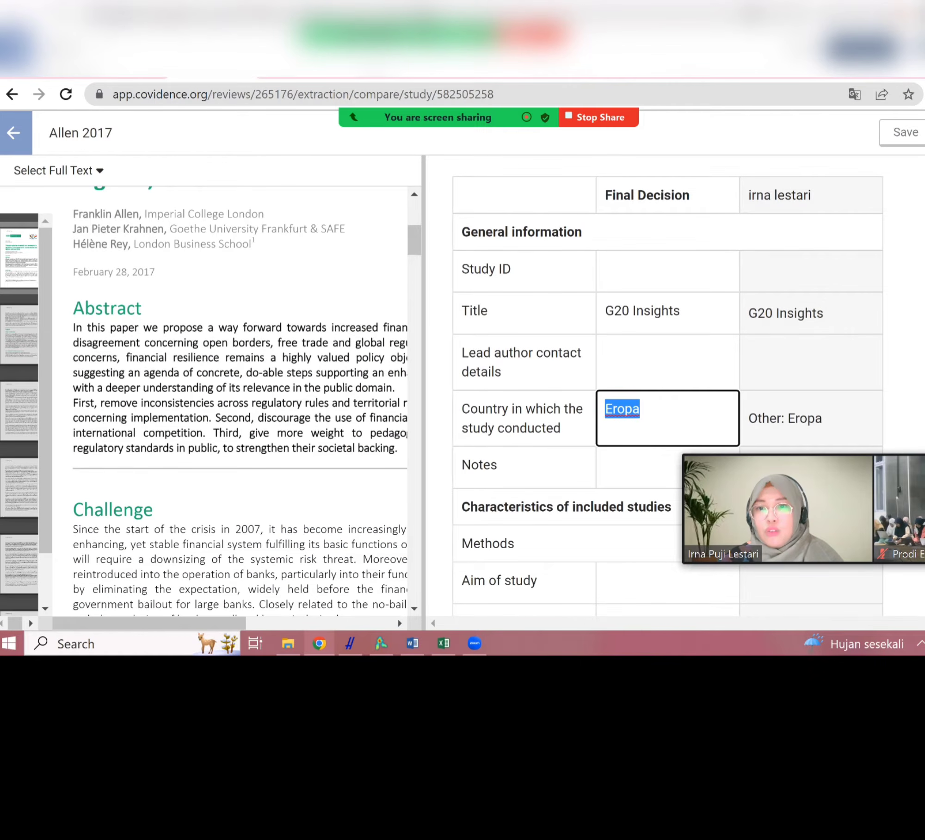
click(640, 409)
double_click(629, 408)
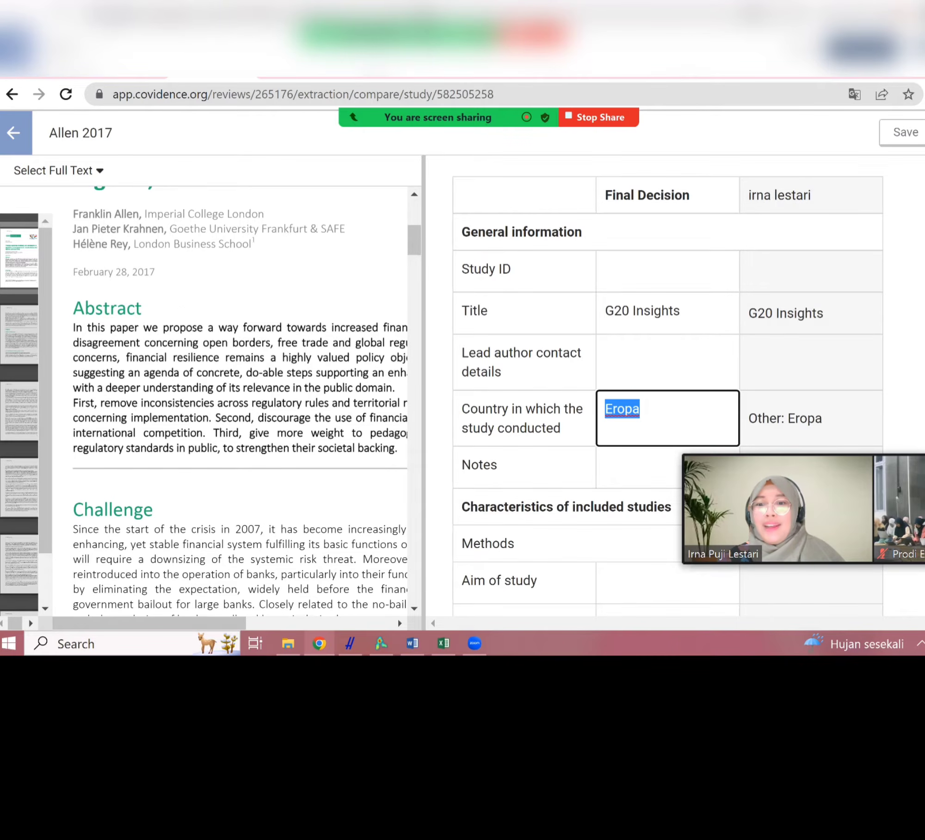
scroll(668, 383, down, 2)
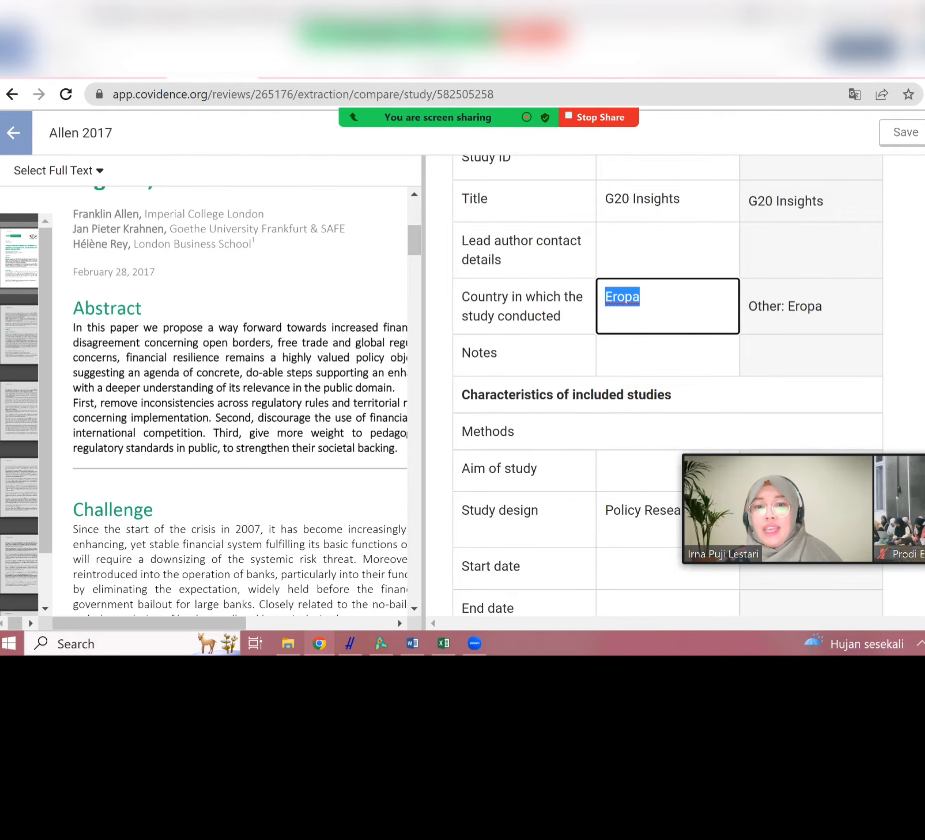
scroll(665, 384, down, 2)
click(667, 356)
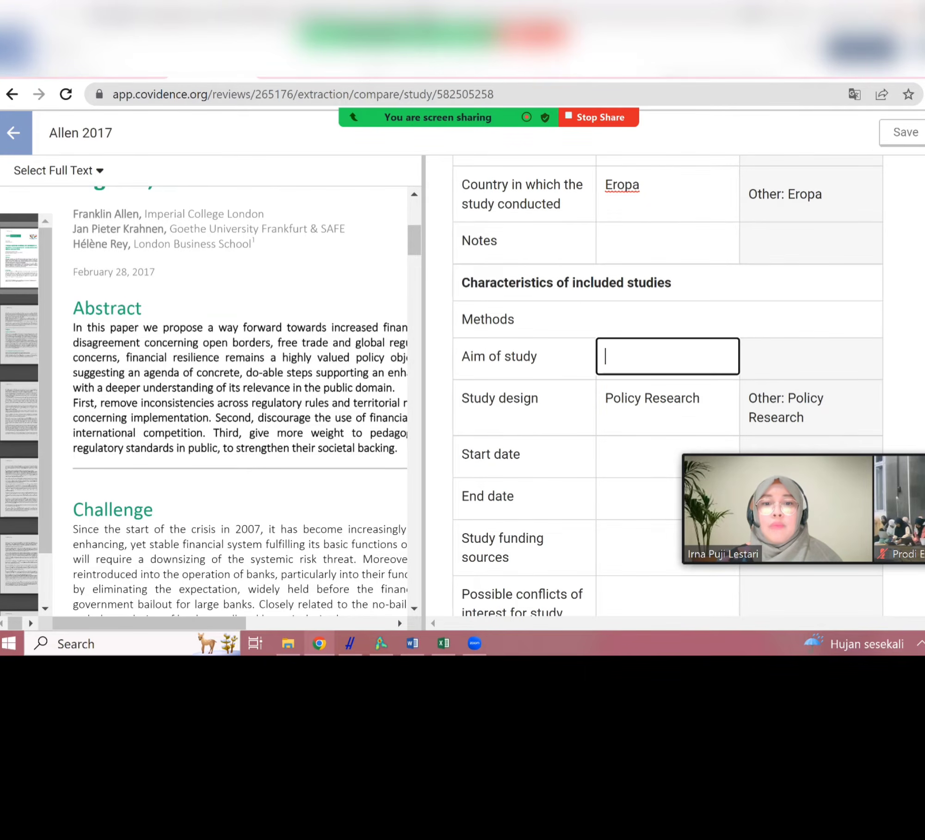
Look through the study's characteristics fields in the extraction form, from methods and study design to funding, conflicts of interest and participants
scroll(666, 384, down, 4)
scroll(666, 384, up, 2)
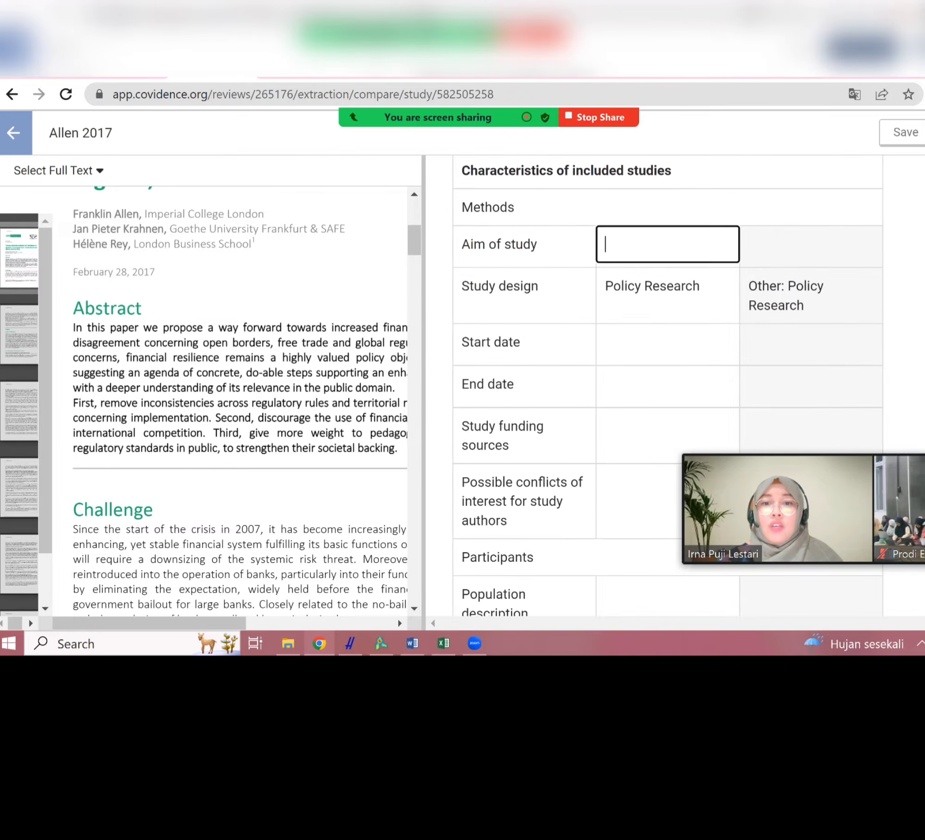
click(673, 286)
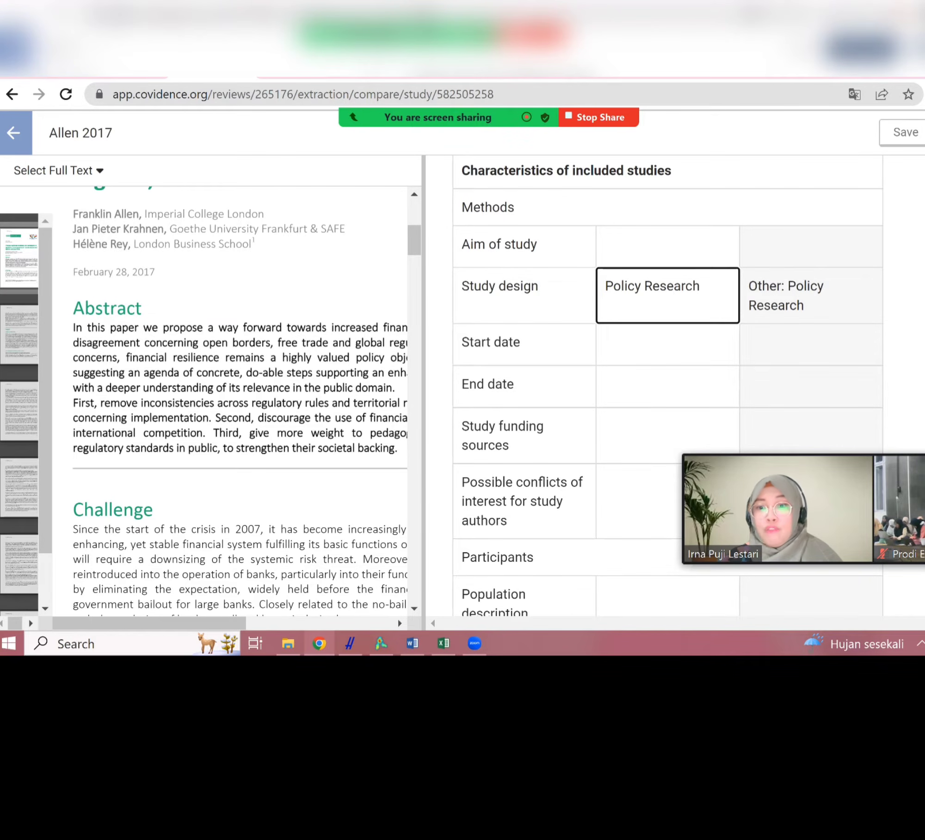
click(701, 287)
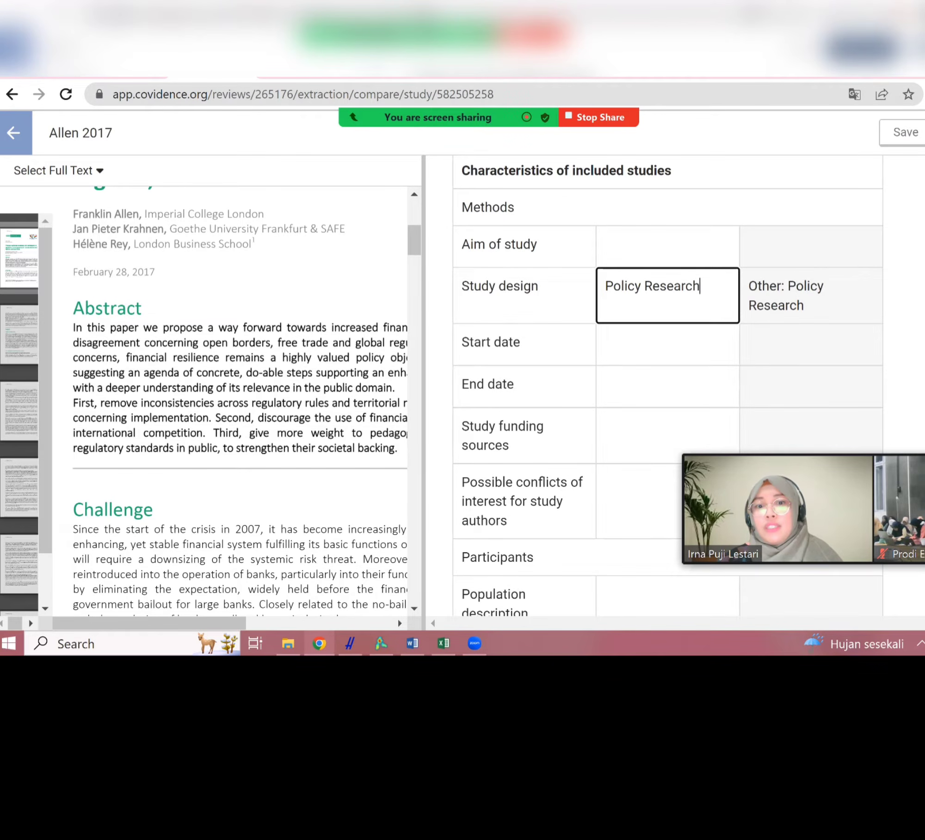
scroll(666, 384, down, 4)
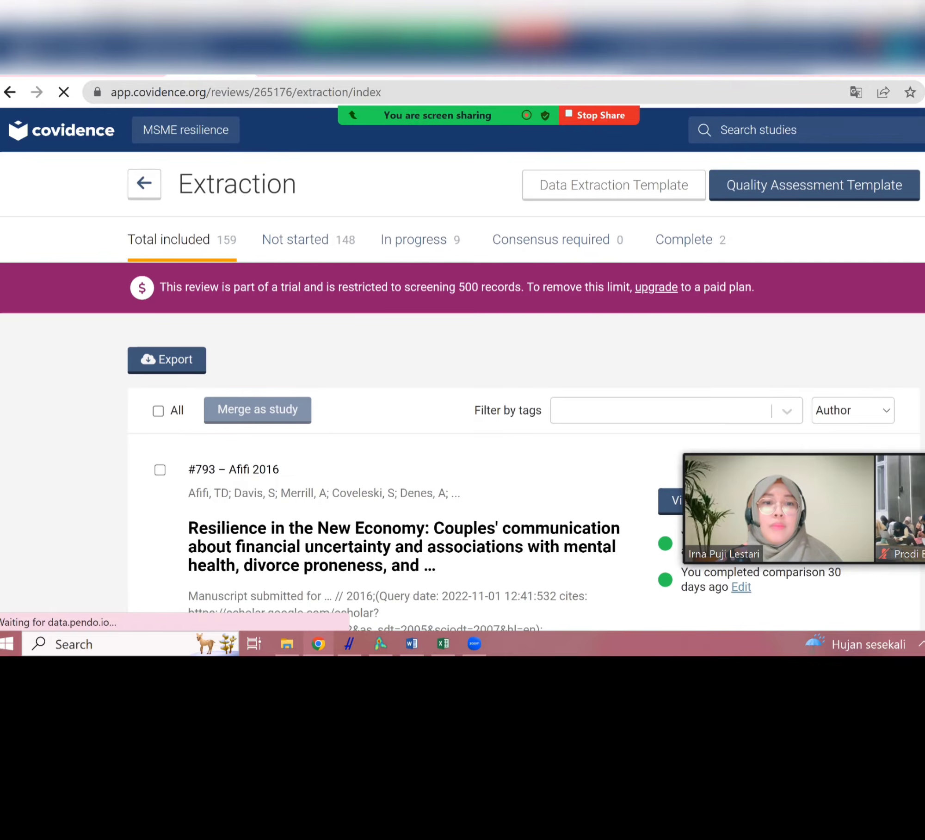
Open the review's export page from the extraction stage and set the references option to Included
click(167, 360)
scroll(463, 370, down, 5)
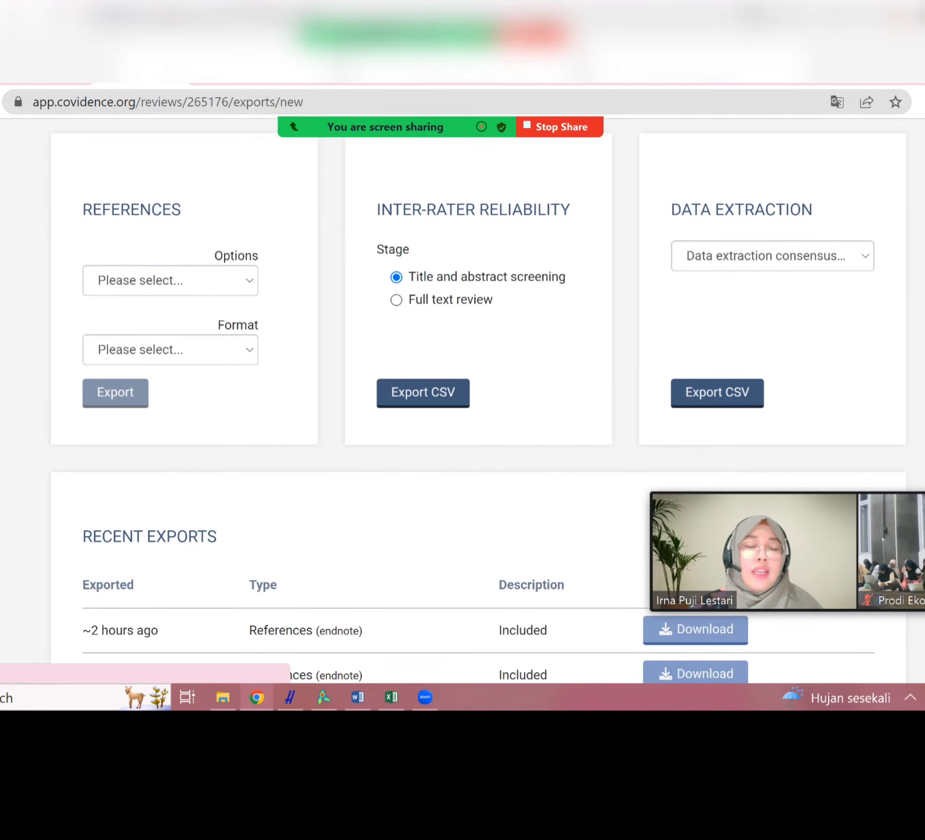
click(170, 280)
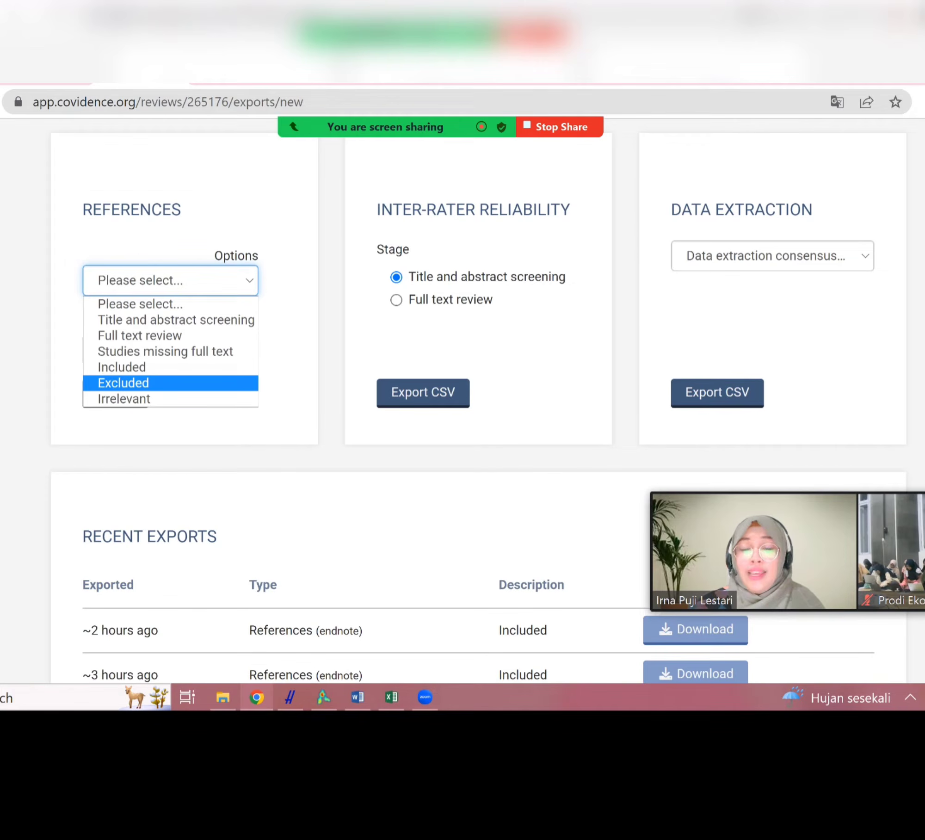
click(170, 367)
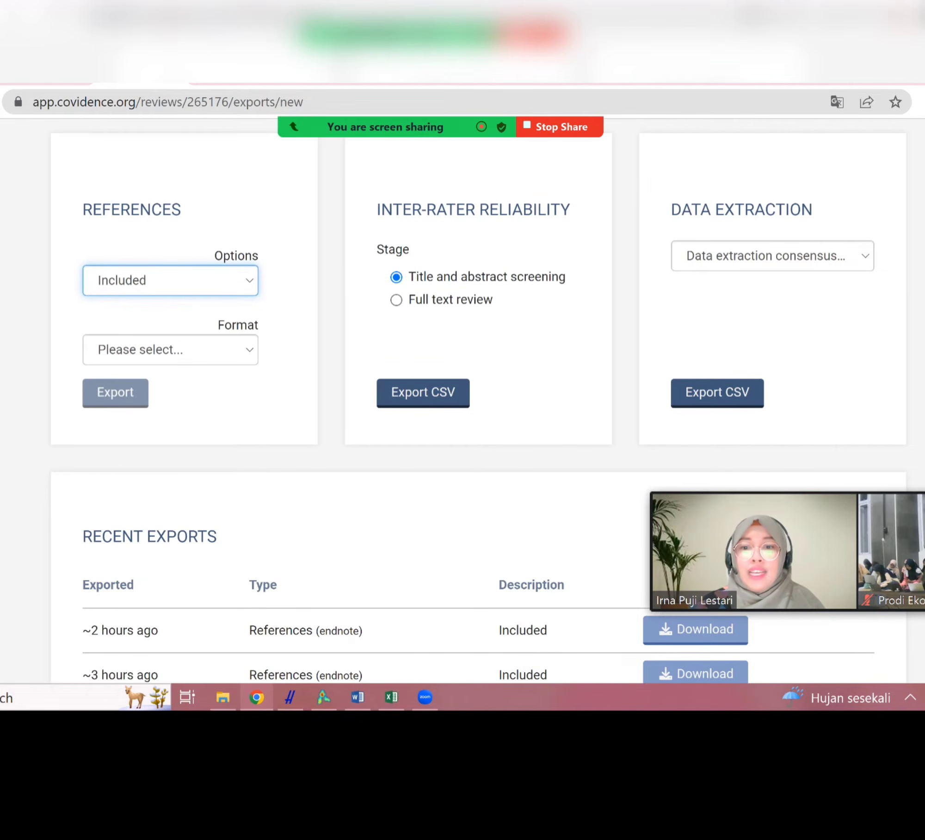
Set the references export format to EndNote, trying CSV and Mendeley first, and export the included references
click(170, 350)
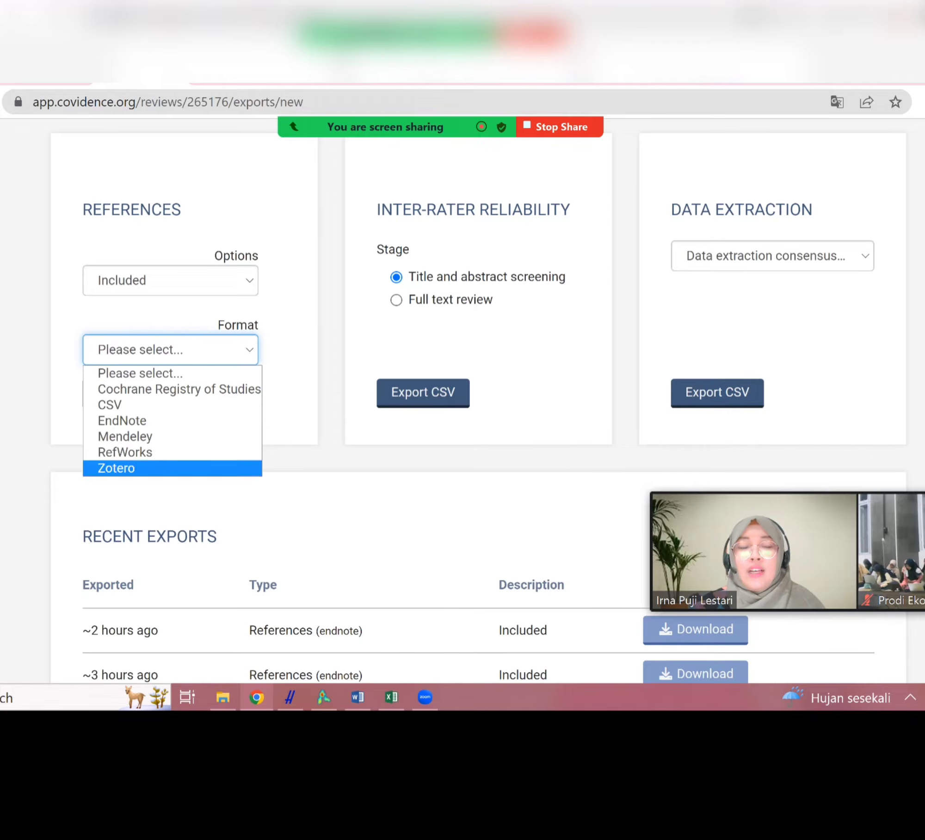
click(109, 404)
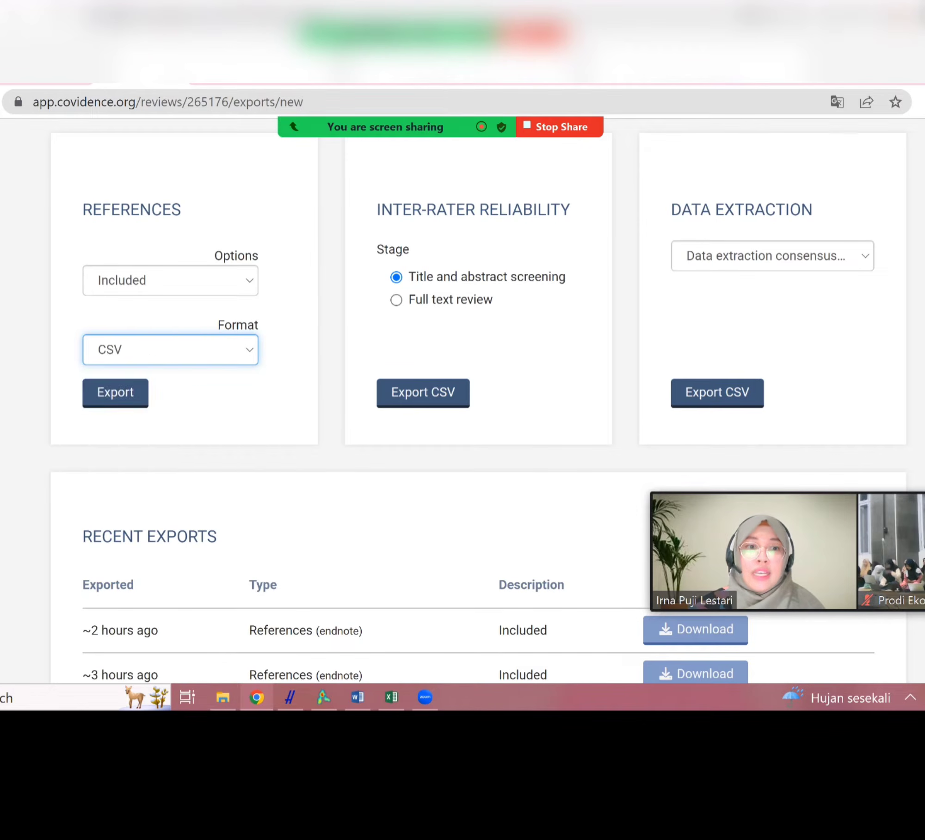
click(170, 349)
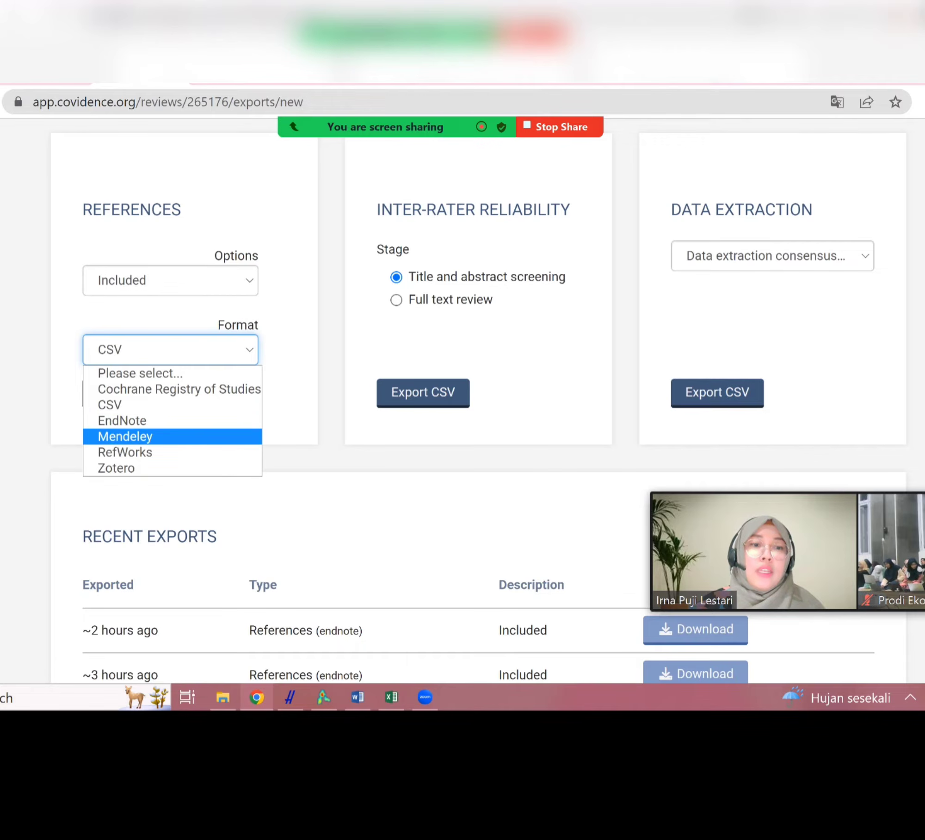
click(125, 436)
click(170, 349)
click(125, 421)
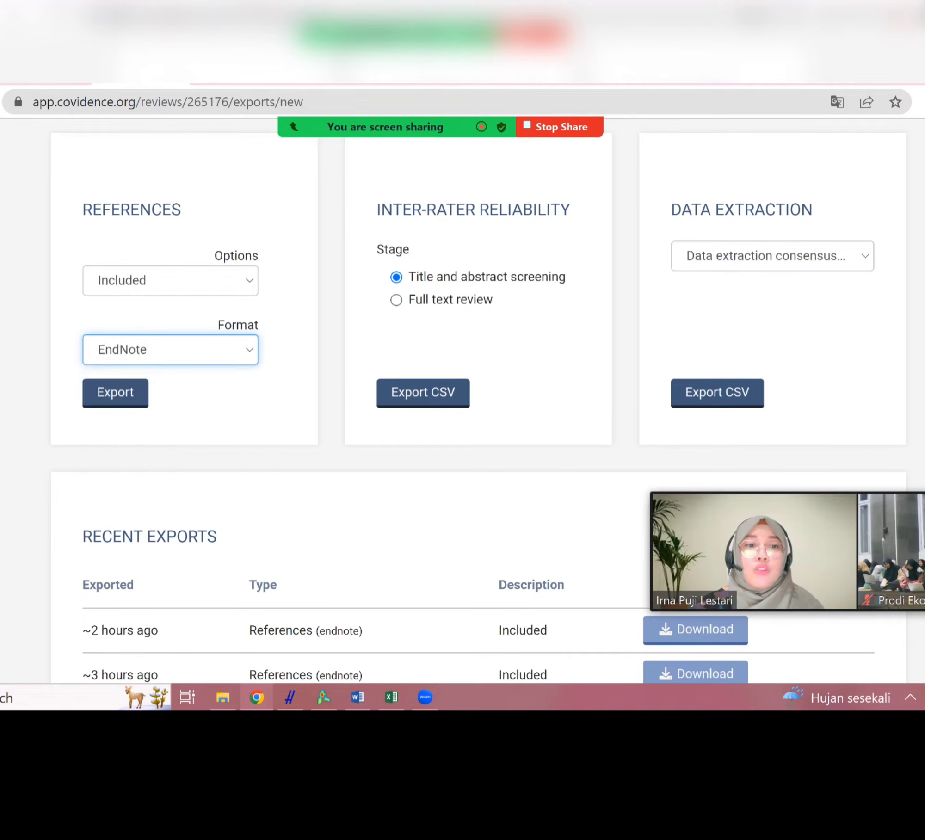
click(115, 393)
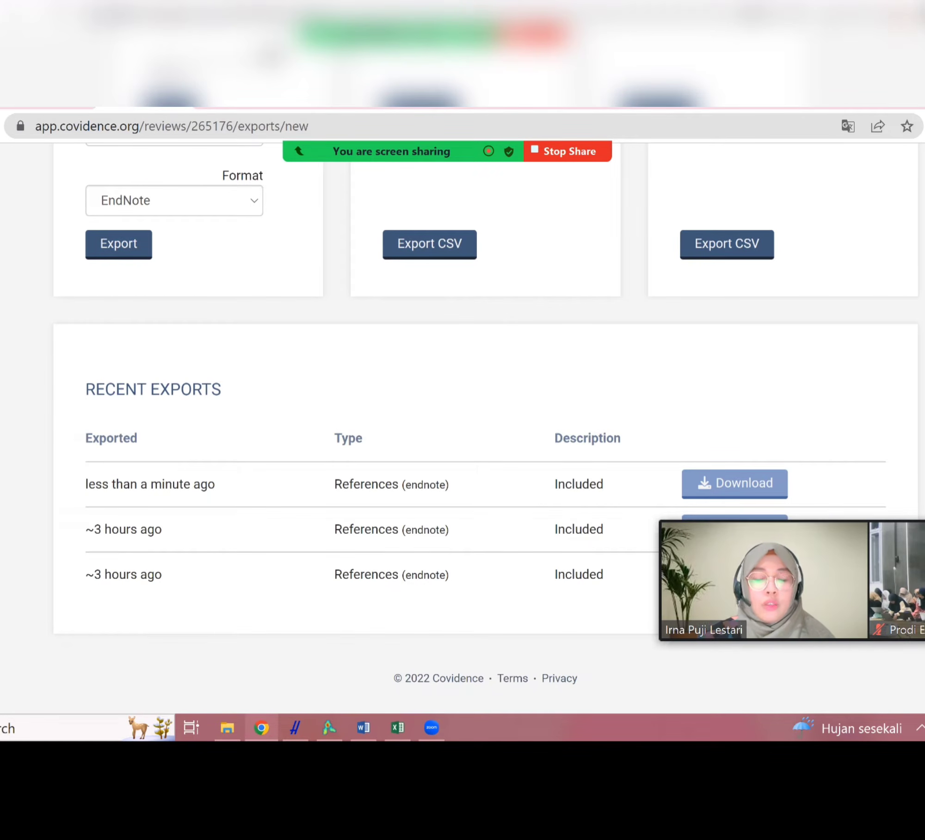
Go to the newest EndNote references export among the recent exports and save its file
triple_click(153, 389)
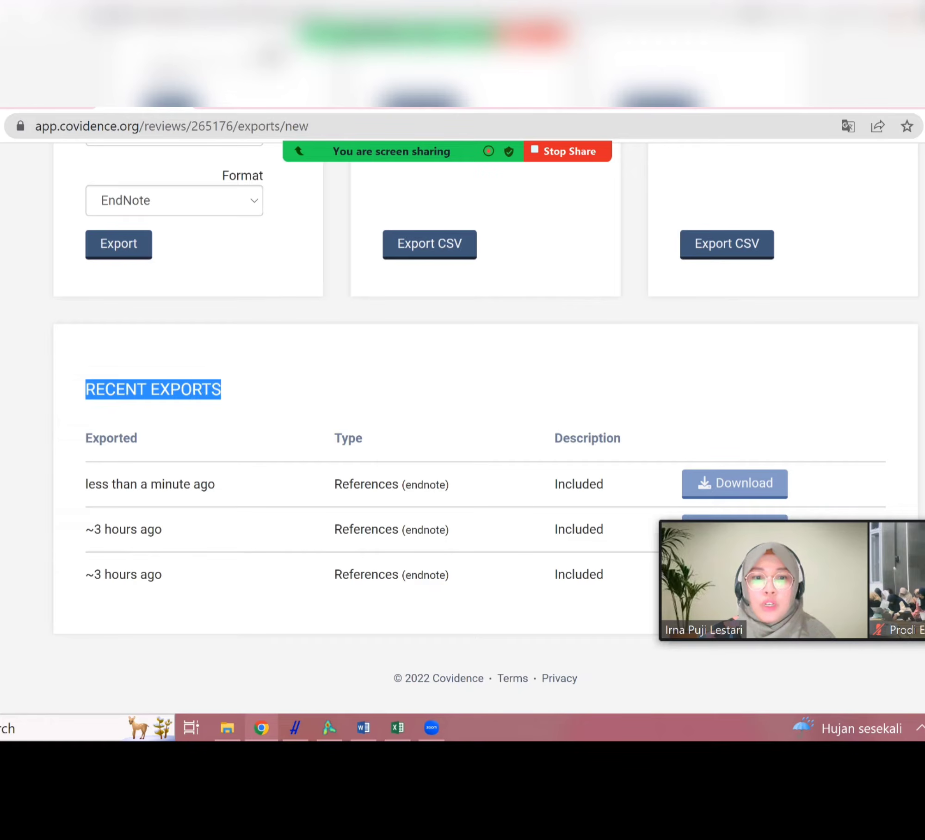
drag(86, 437, 215, 484)
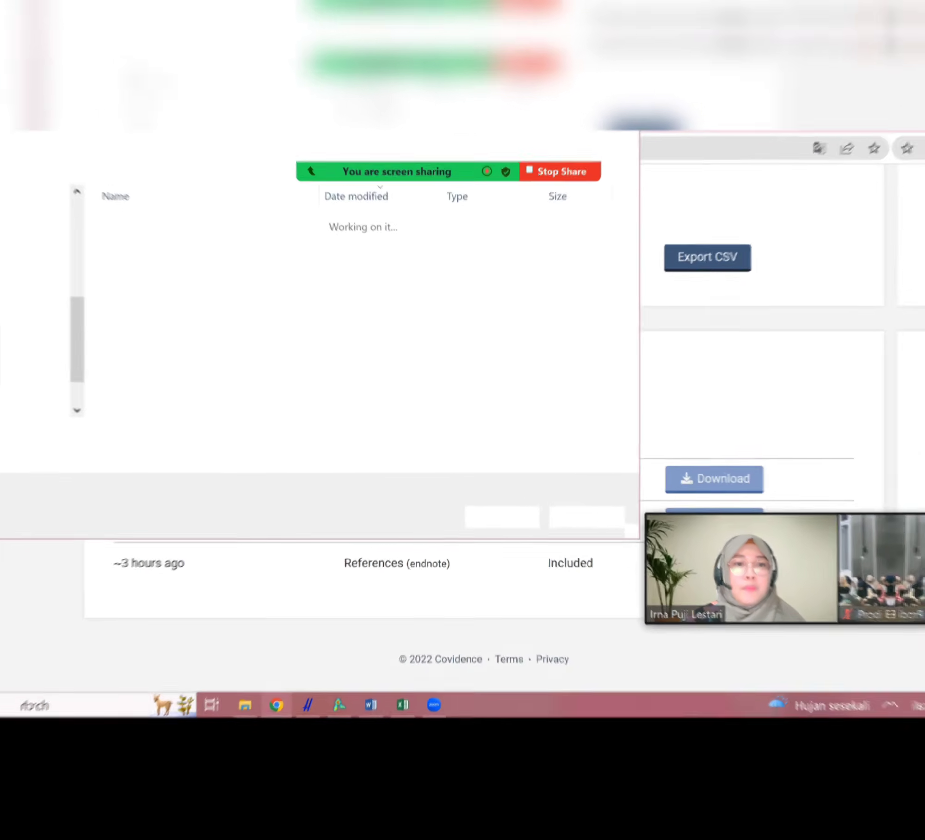
key(Return)
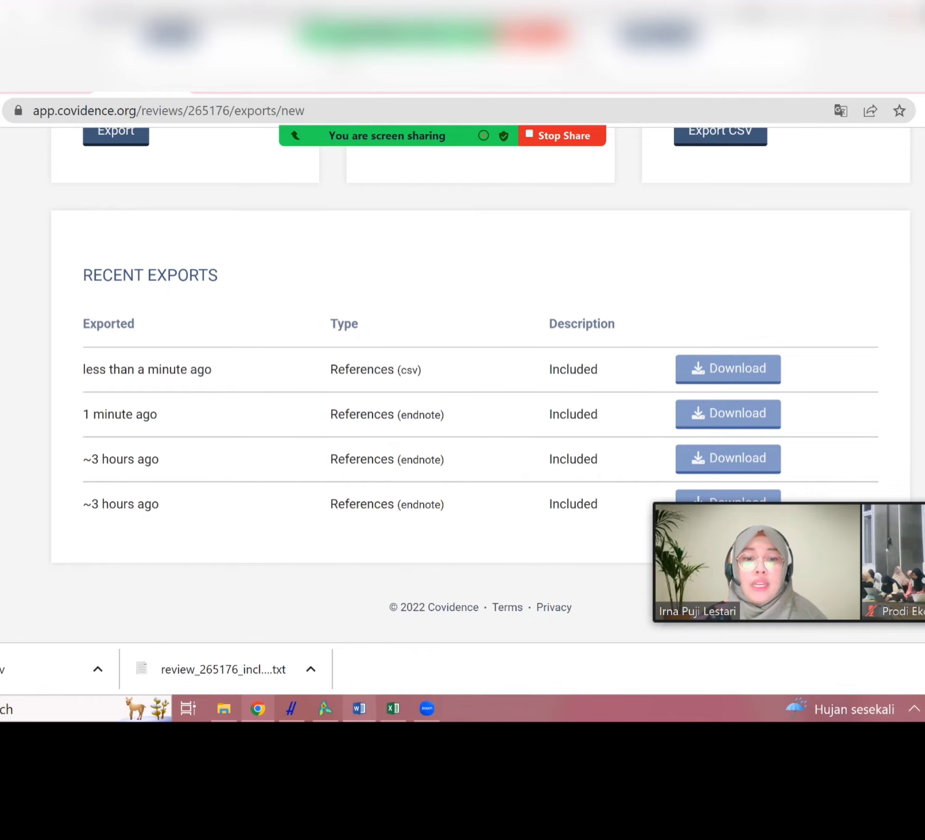
Stop the current Zoom screen share and start a new one with VOSviewer
mouse_move(359, 708)
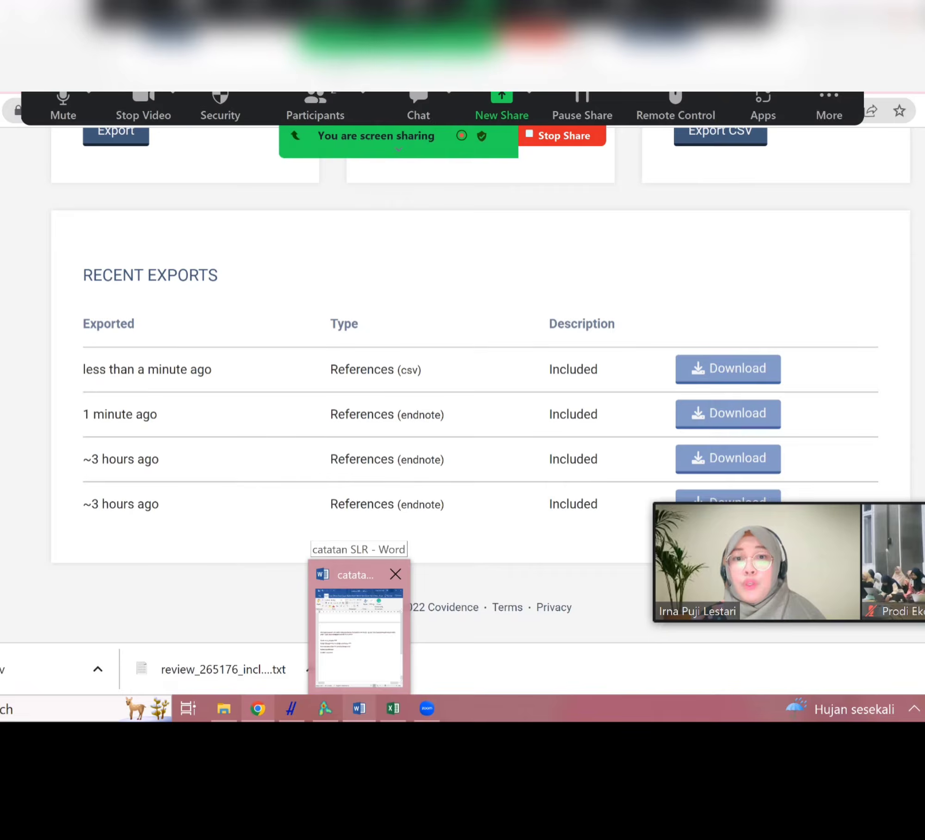
click(564, 135)
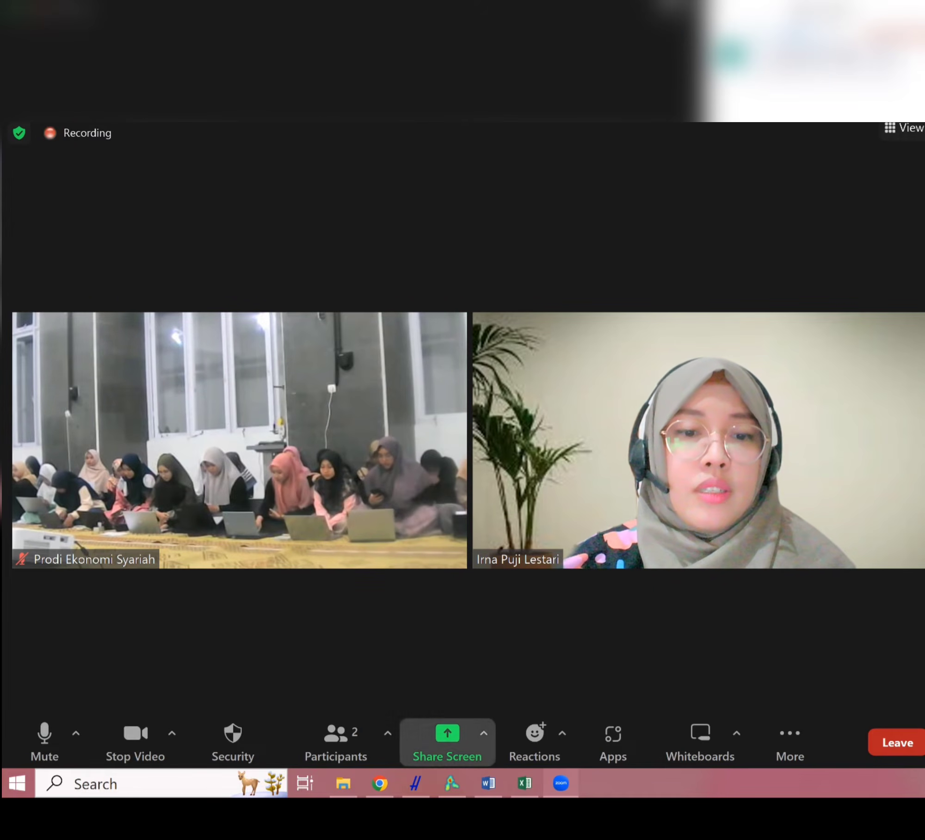
click(447, 740)
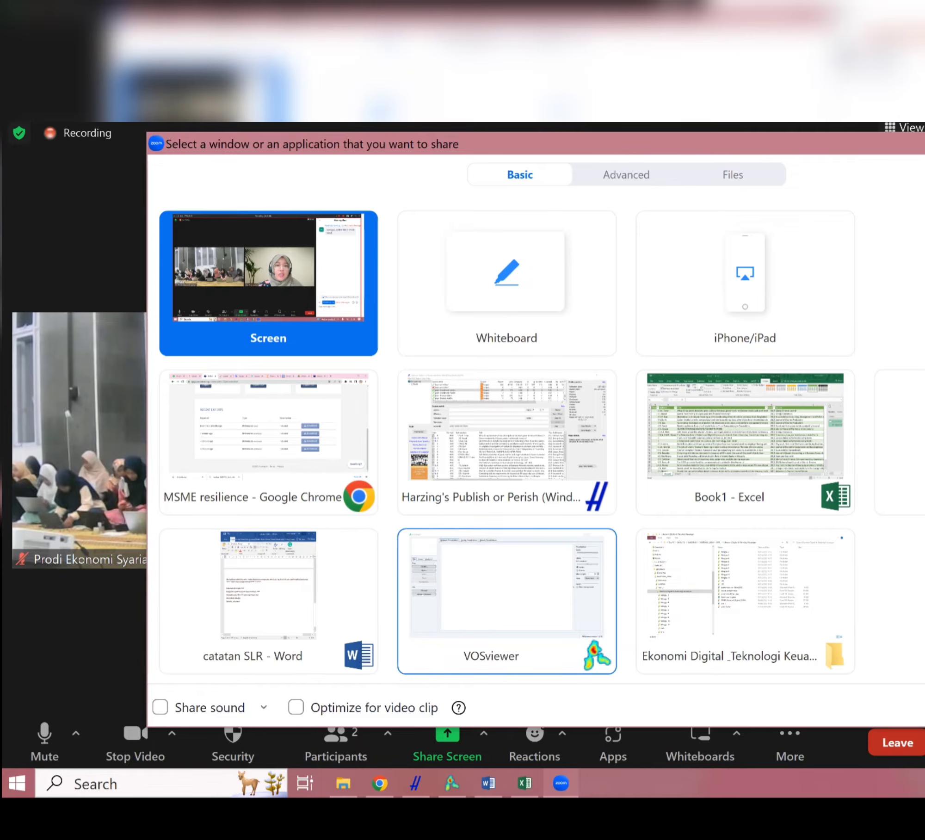
click(495, 634)
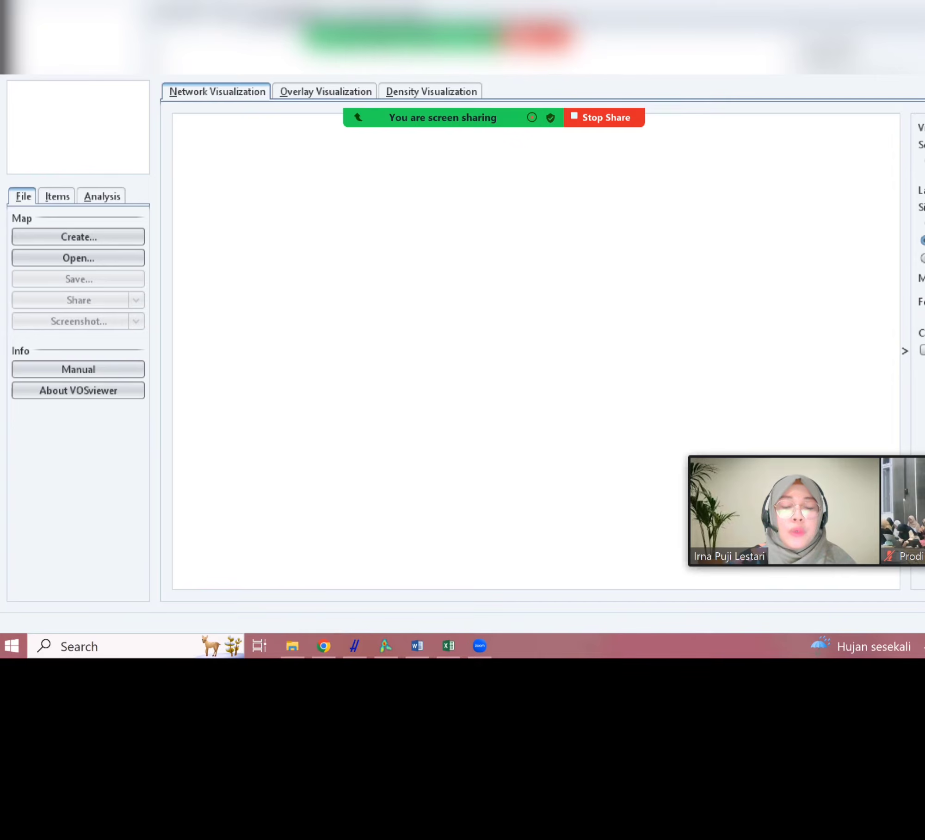
Start a new map based on bibliographic data, with reference manager files as the data source
click(78, 237)
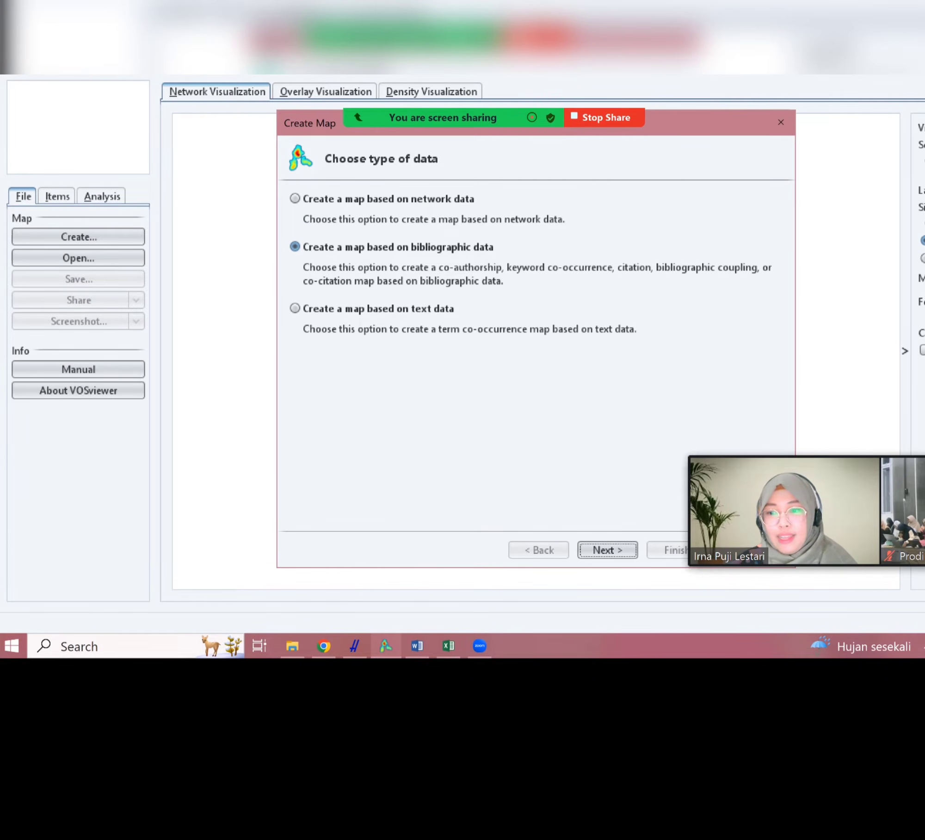
click(607, 550)
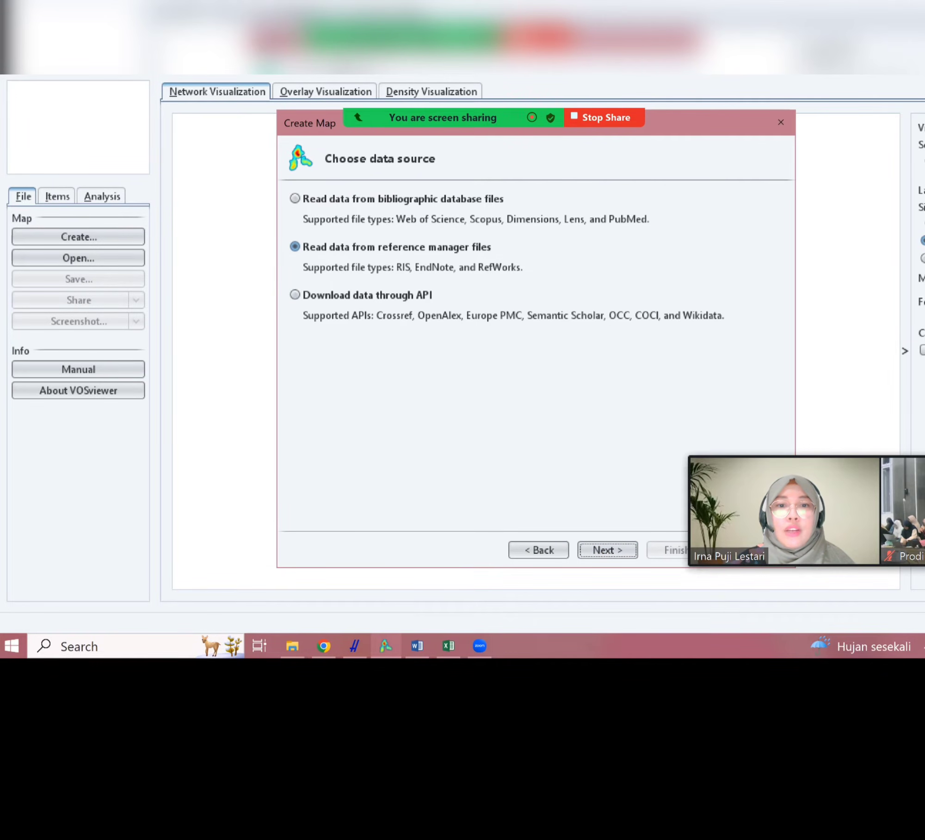
click(607, 549)
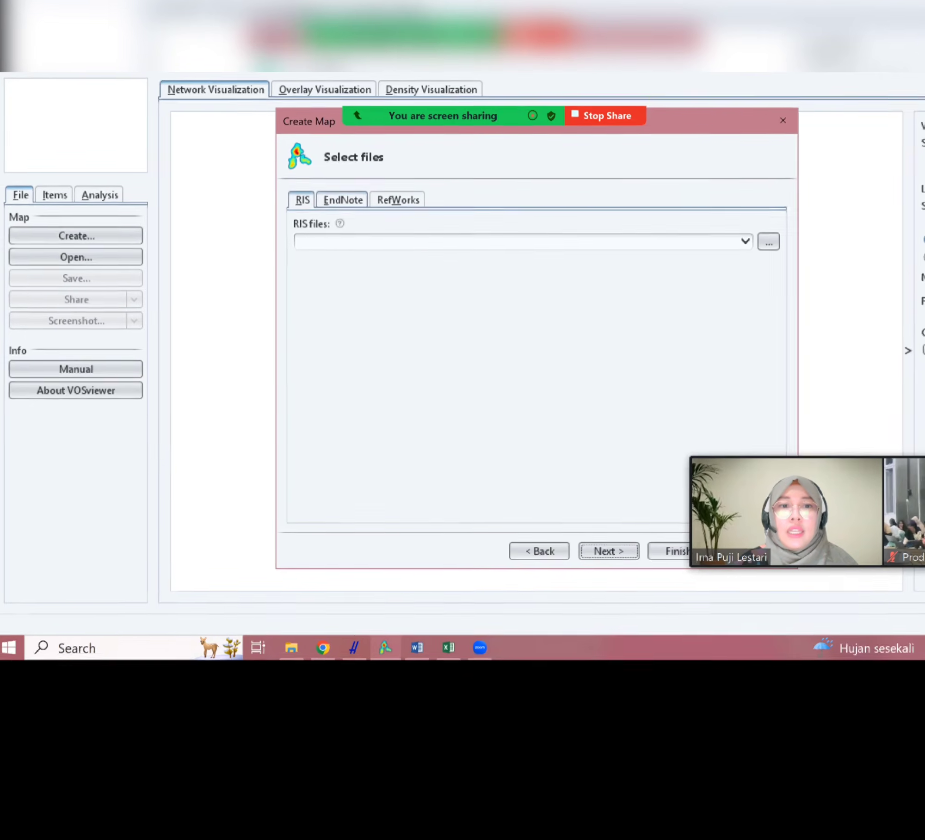
Select the RIS file "fin res from mendeley.ris" as the map's input and continue the map creation
click(344, 201)
click(303, 201)
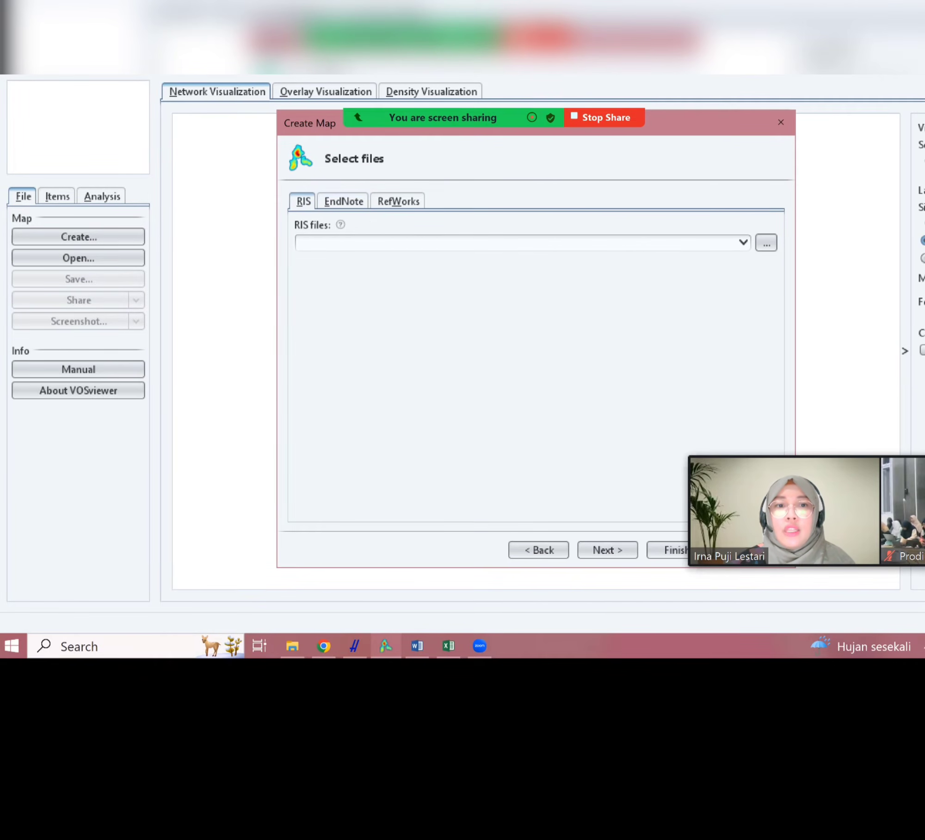
click(343, 202)
click(766, 243)
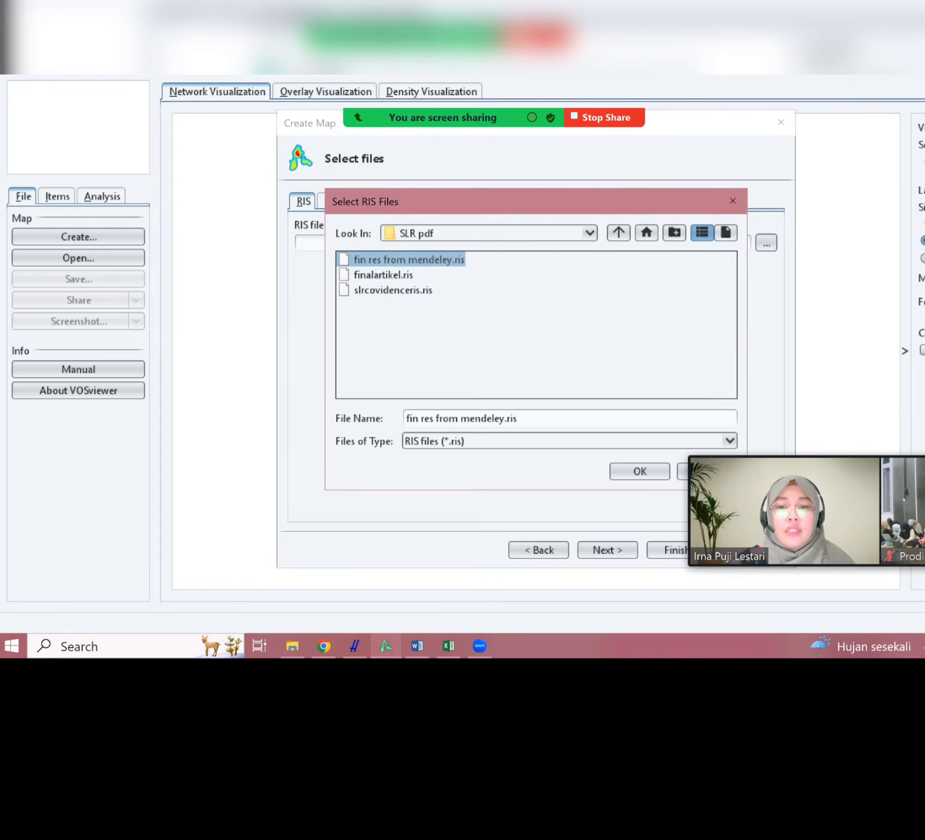
click(639, 471)
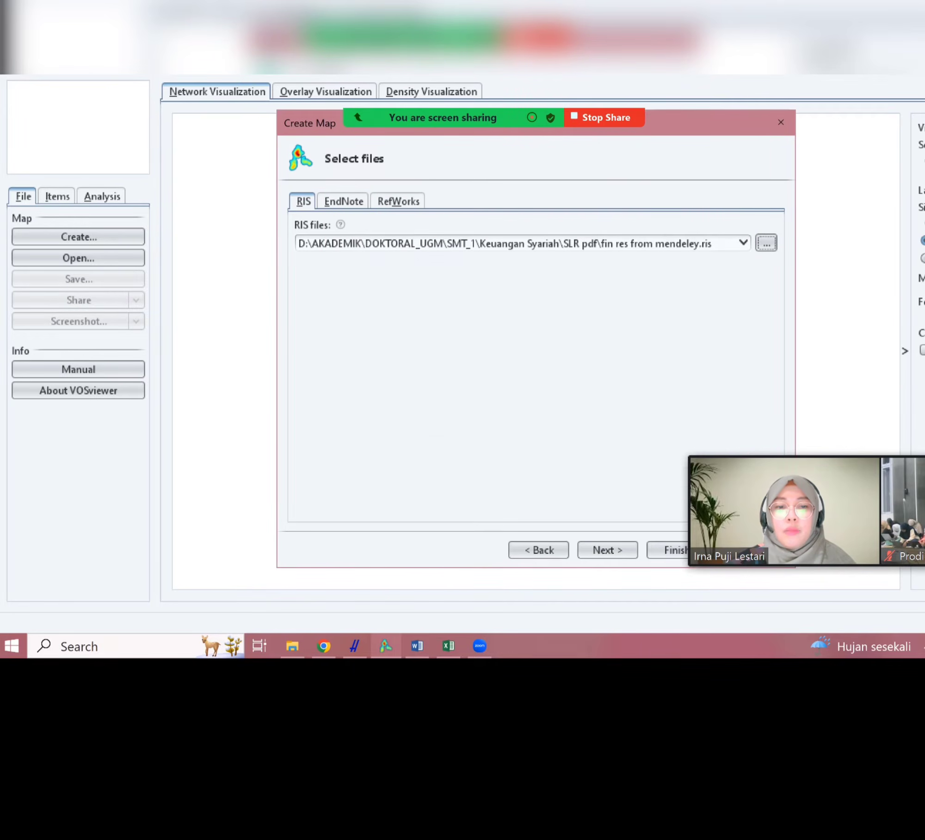
click(607, 549)
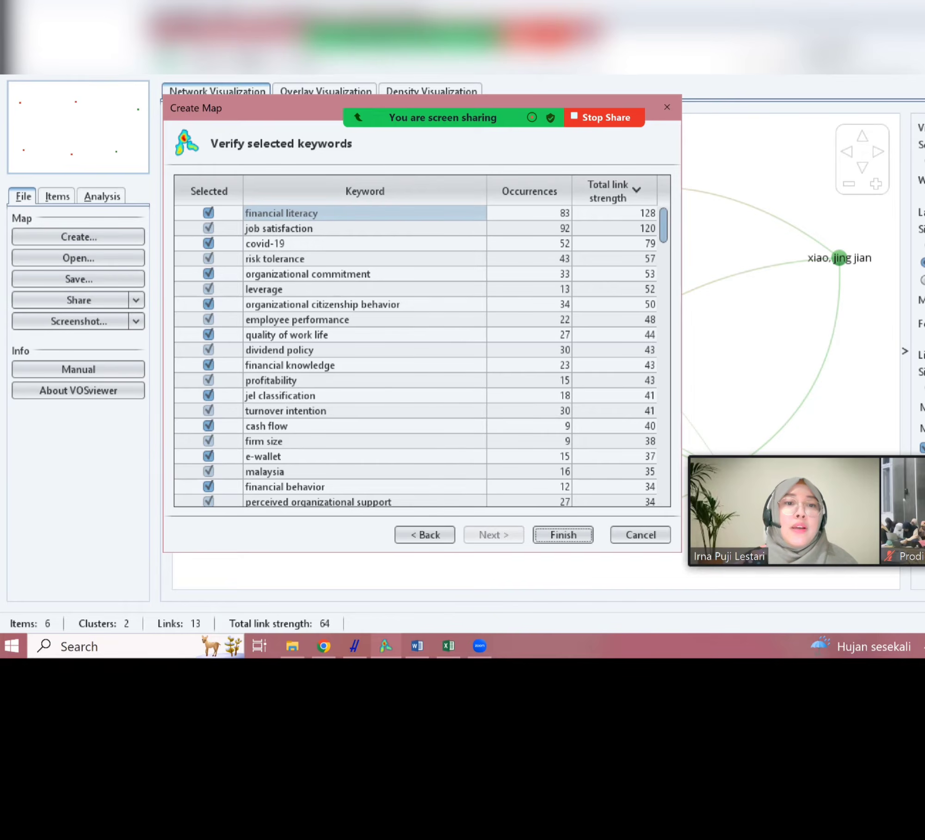
Deselect financial literacy and job satisfaction while verifying the selected keywords, and finish creating the keyword map
click(264, 289)
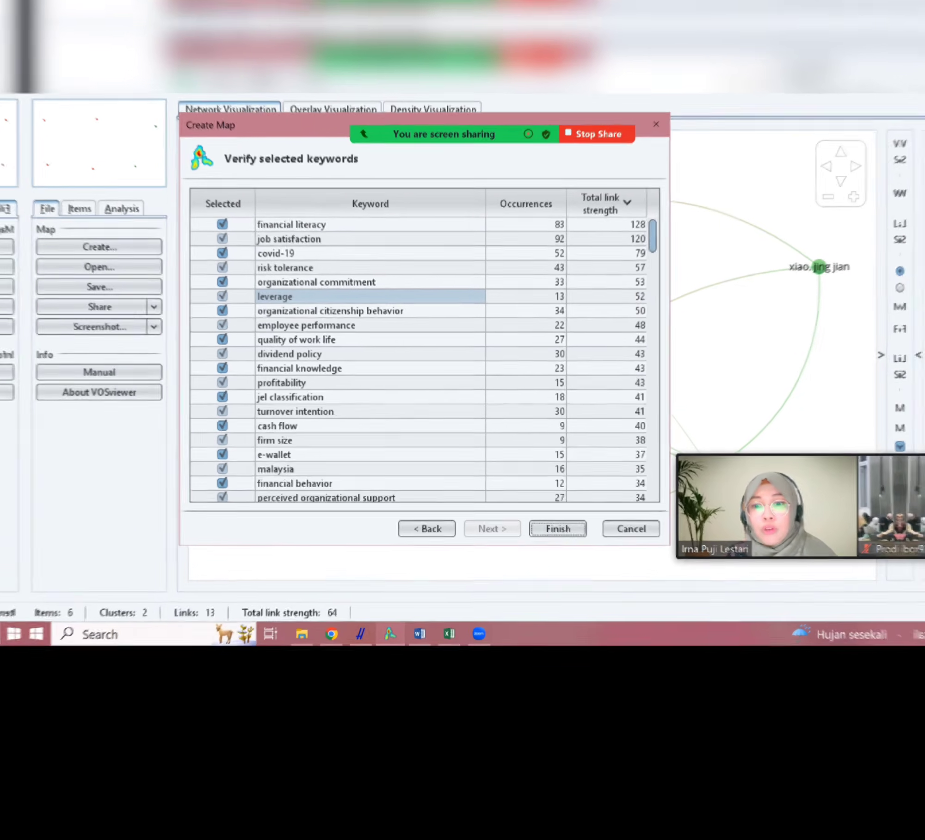
click(209, 213)
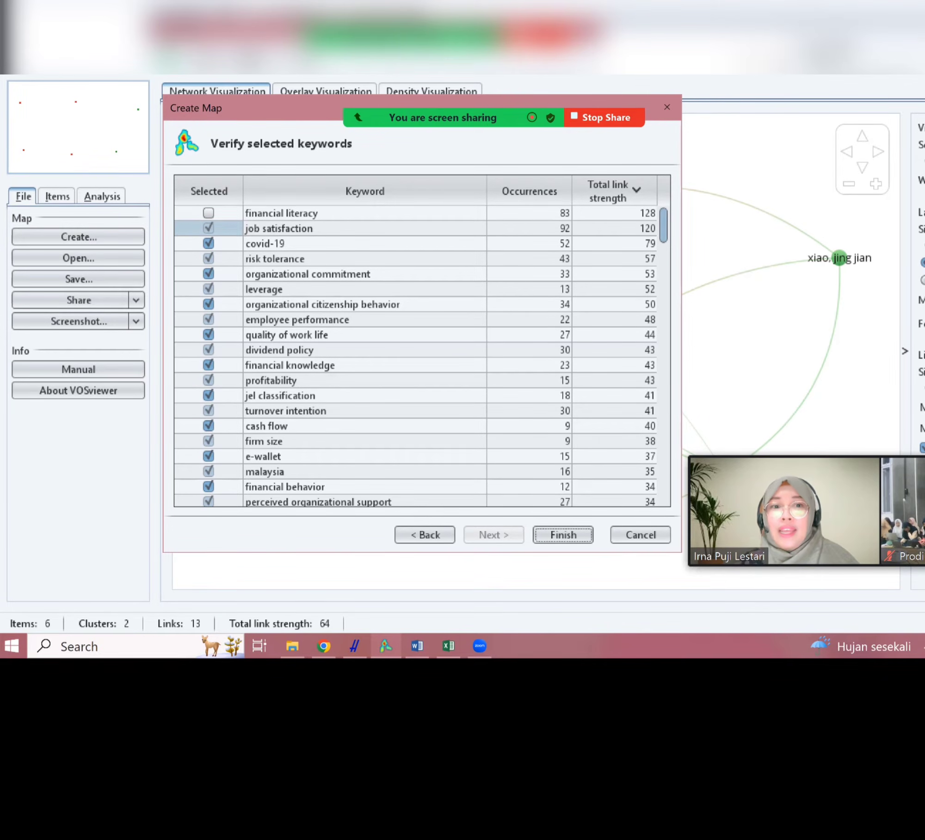
click(208, 228)
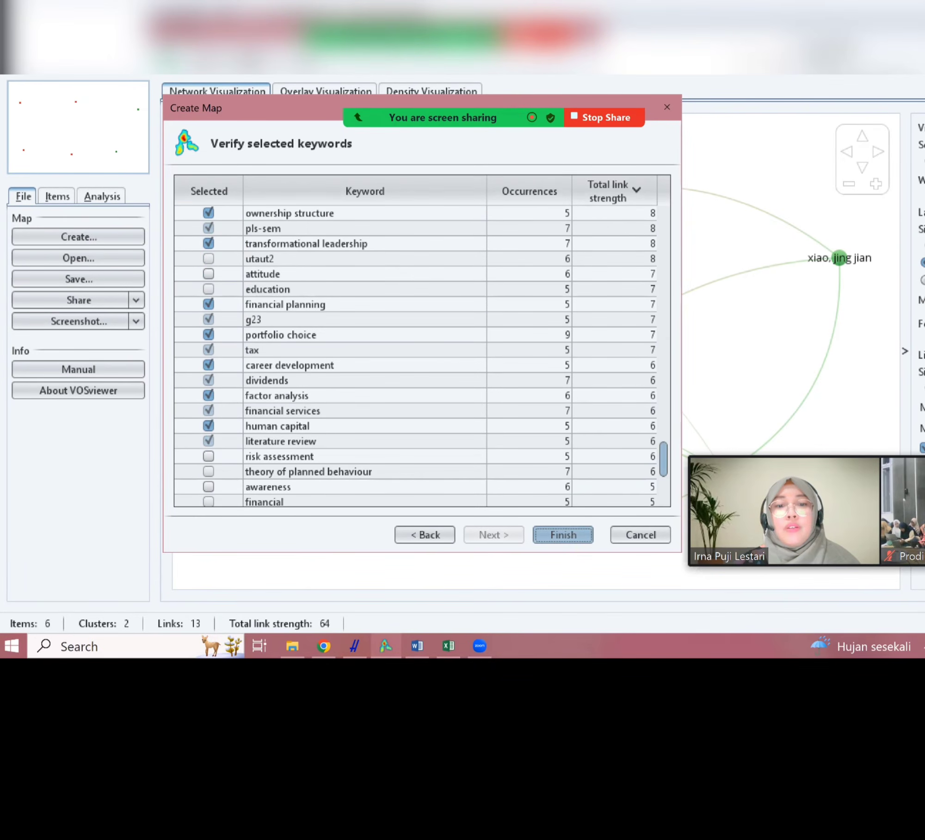
click(563, 535)
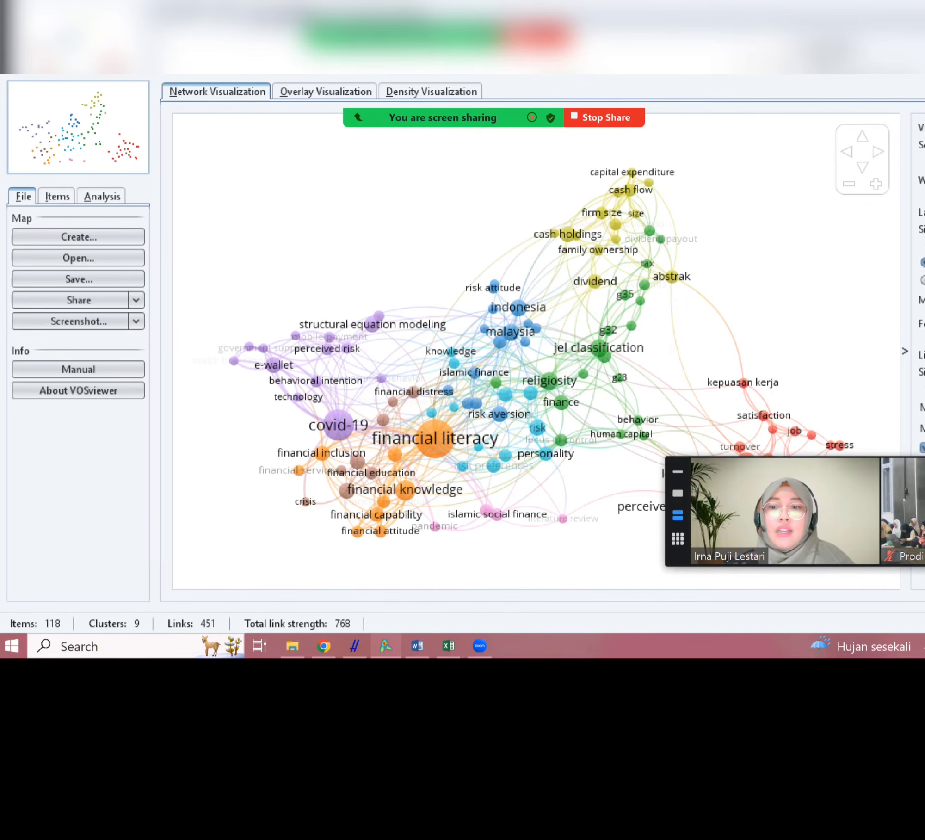
Examine the finished network map and look through its items grouped by cluster, from cluster 1 into cluster 2
drag(786, 509, 743, 133)
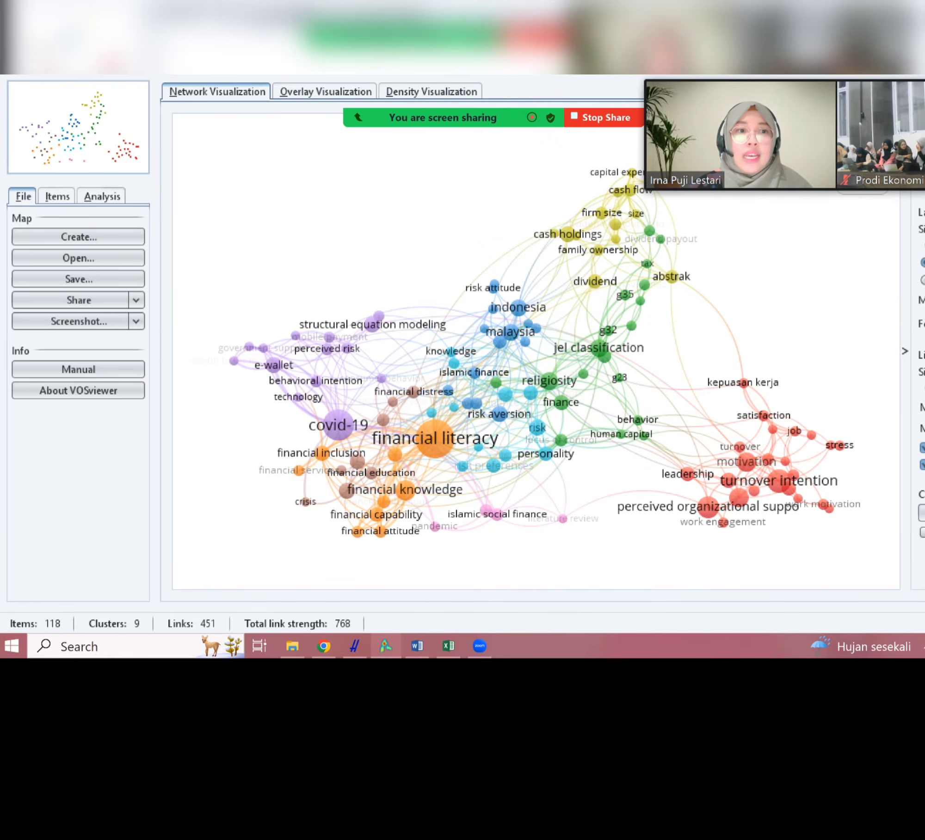
click(56, 196)
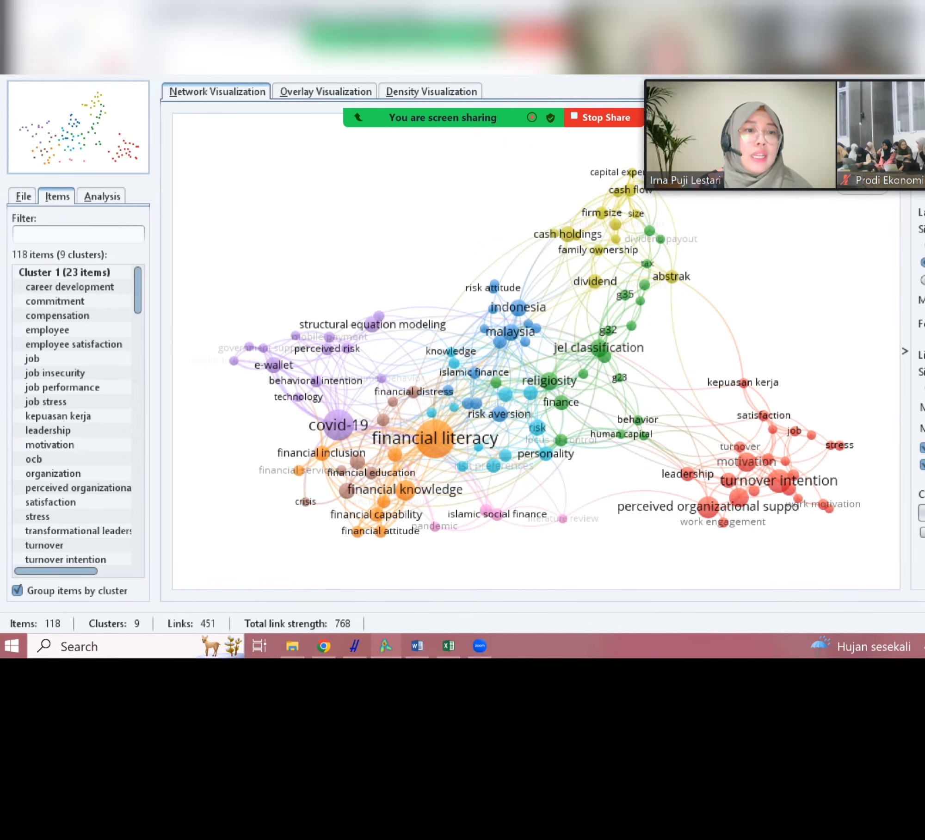
click(23, 197)
click(57, 197)
click(23, 196)
click(57, 197)
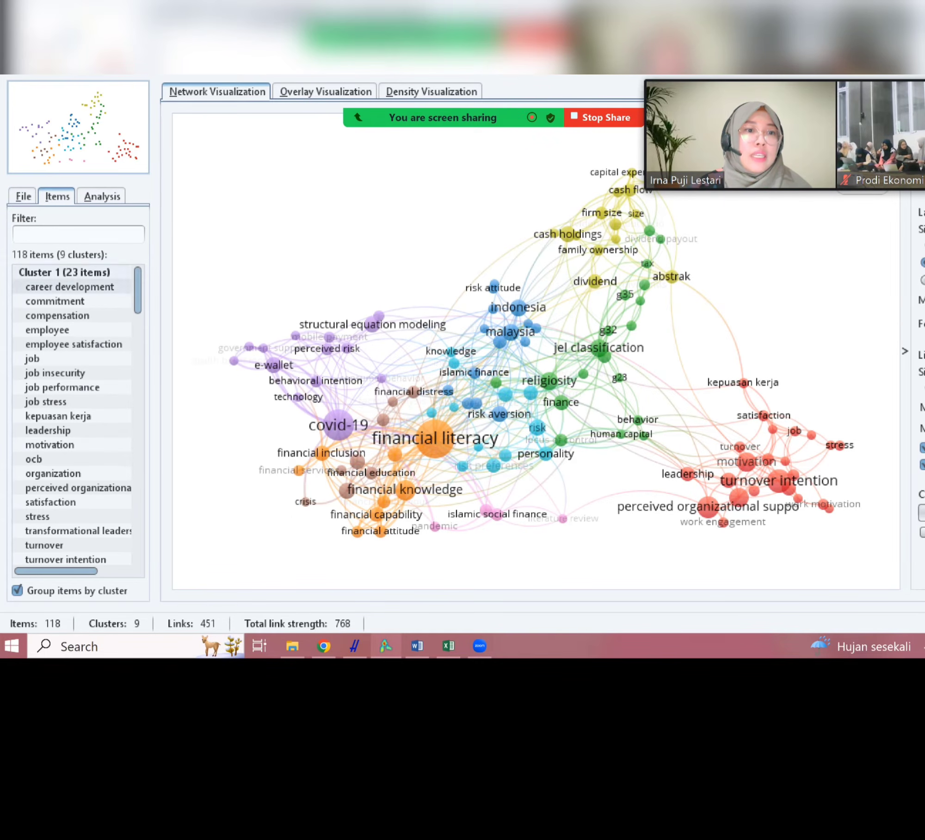
scroll(72, 416, down, 1)
scroll(72, 416, up, 1)
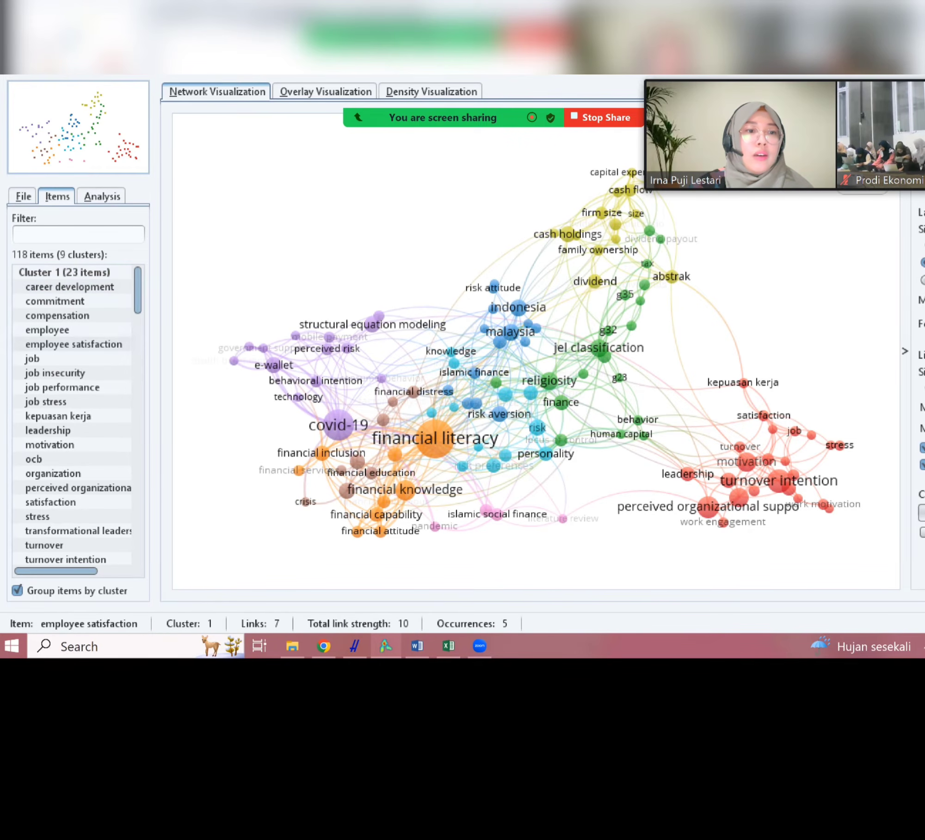
scroll(71, 444, down, 2)
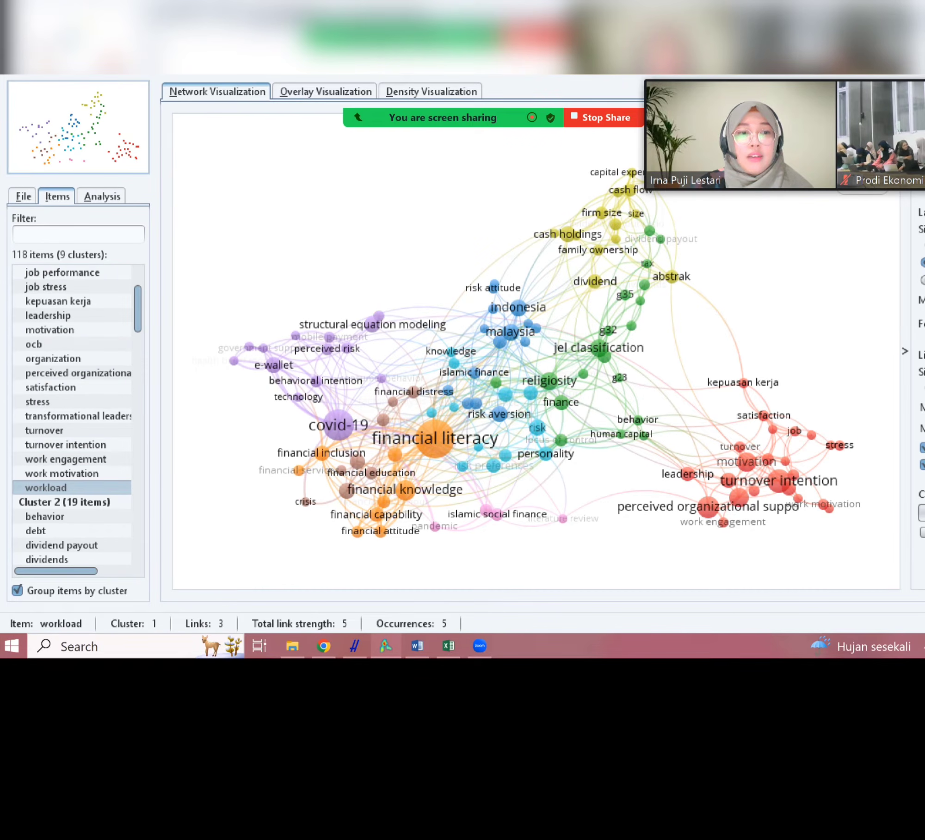
Start saving a screenshot of the network map and look through the available image file types
scroll(72, 488, up, 3)
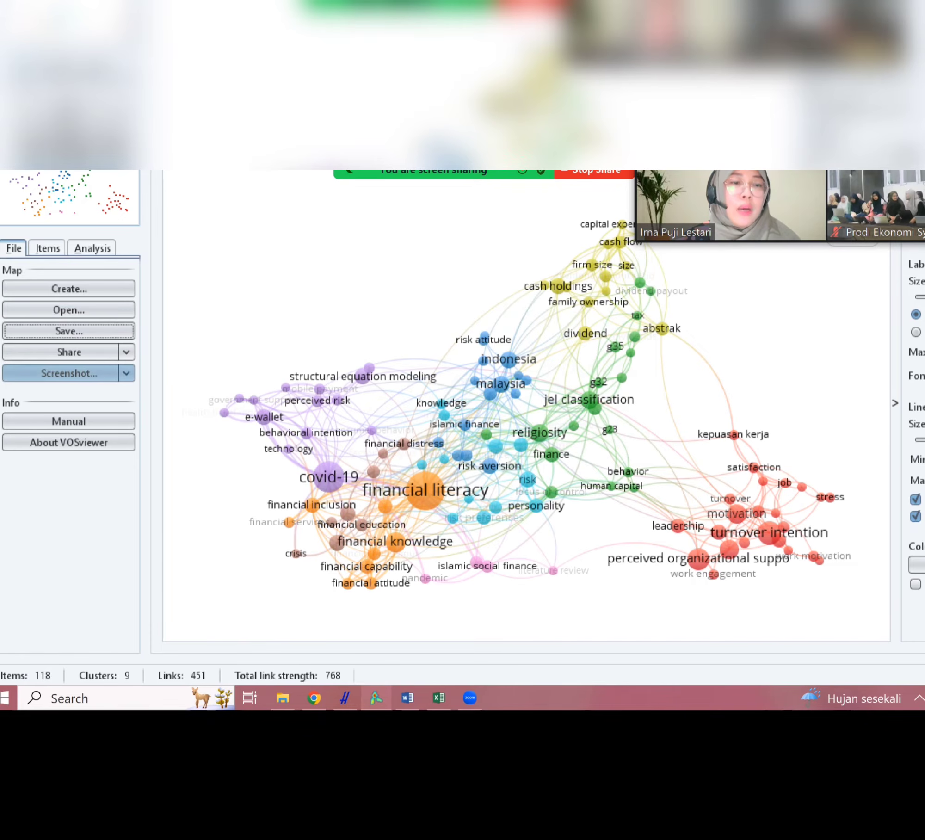
click(126, 373)
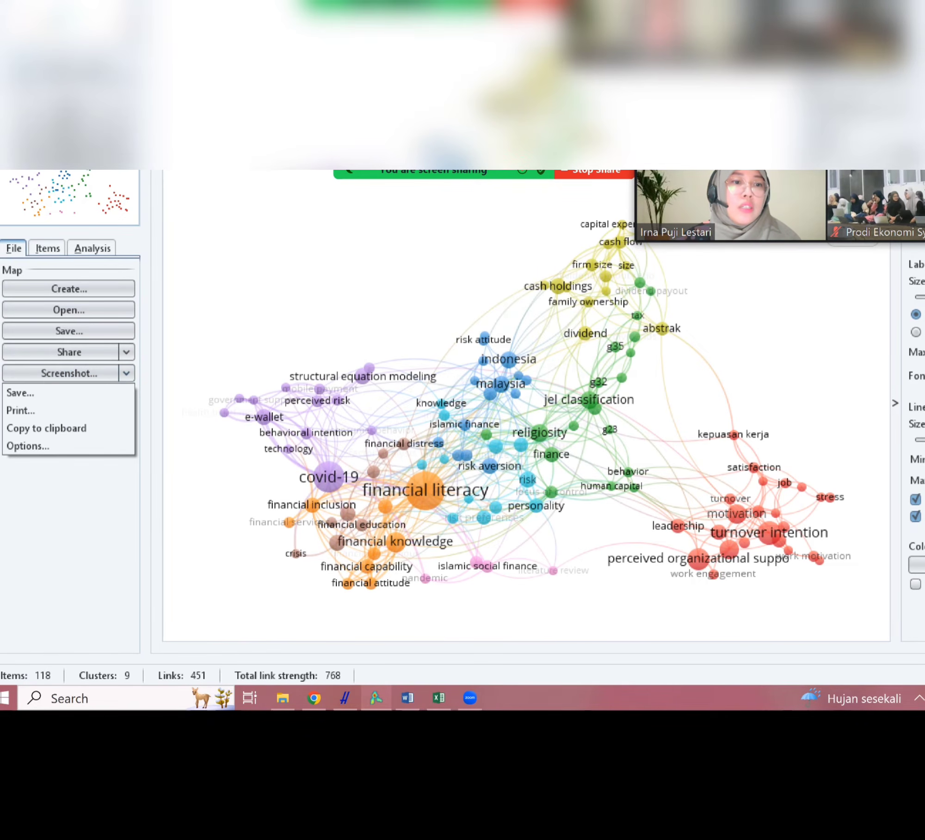
click(20, 392)
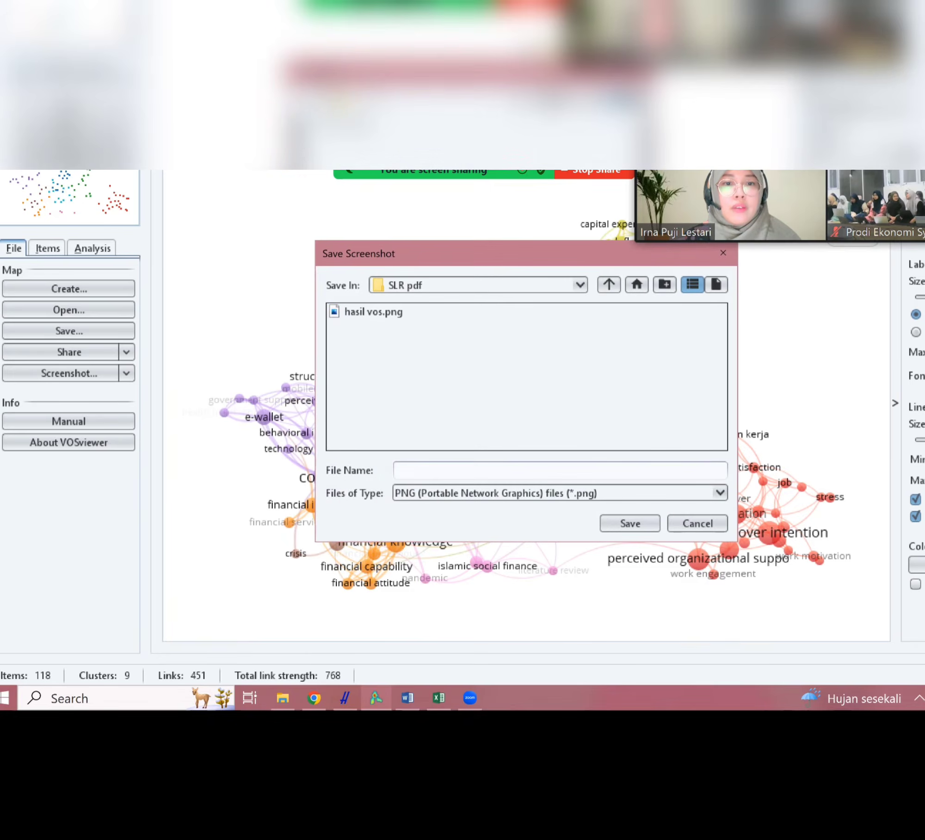
click(720, 493)
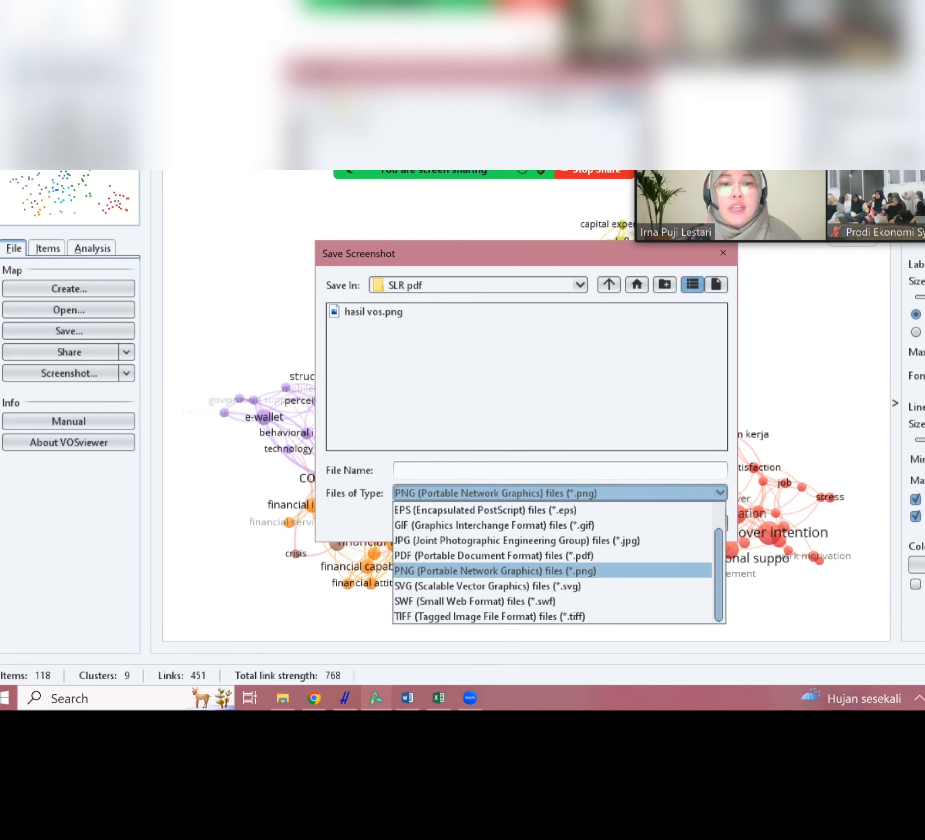
key(Up)
key(Up)
key(Return)
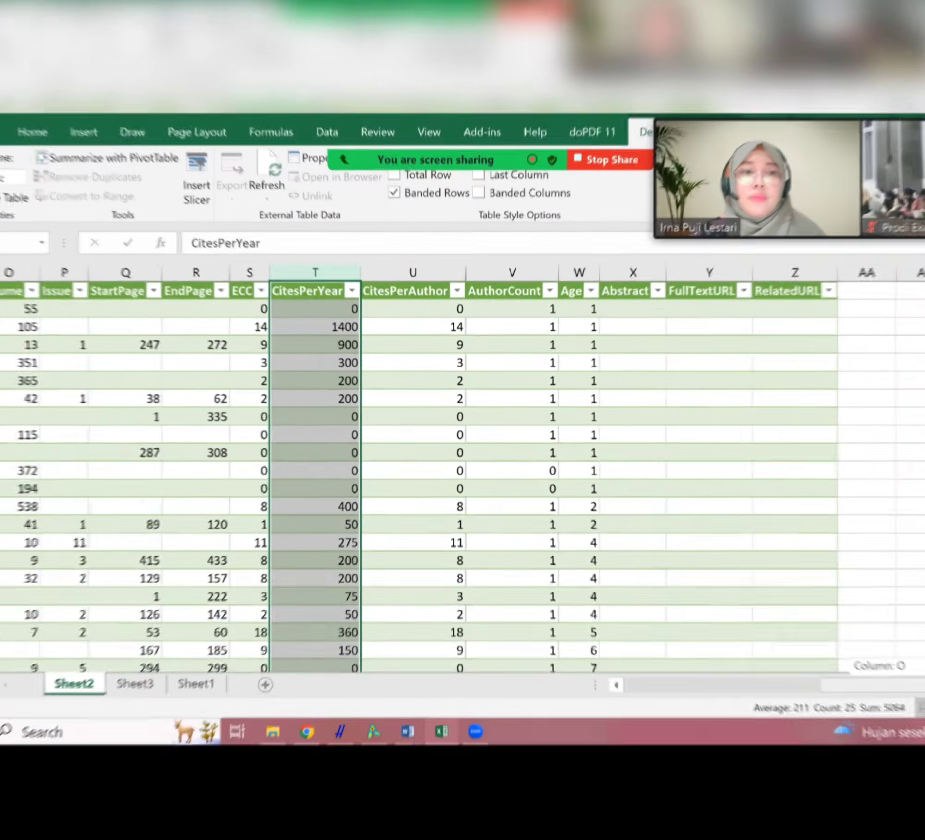
Switch to the Excel workbook and review the exported articles on Sheet2, from citations per year back to authors, titles and years
drag(905, 685, 702, 664)
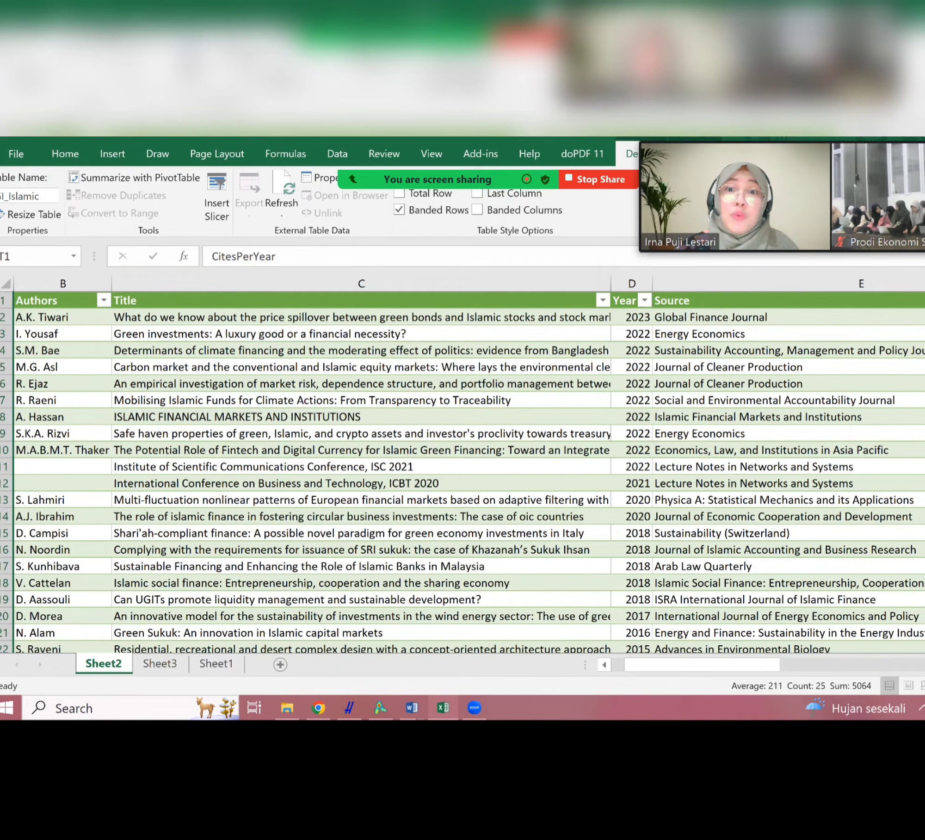
click(632, 350)
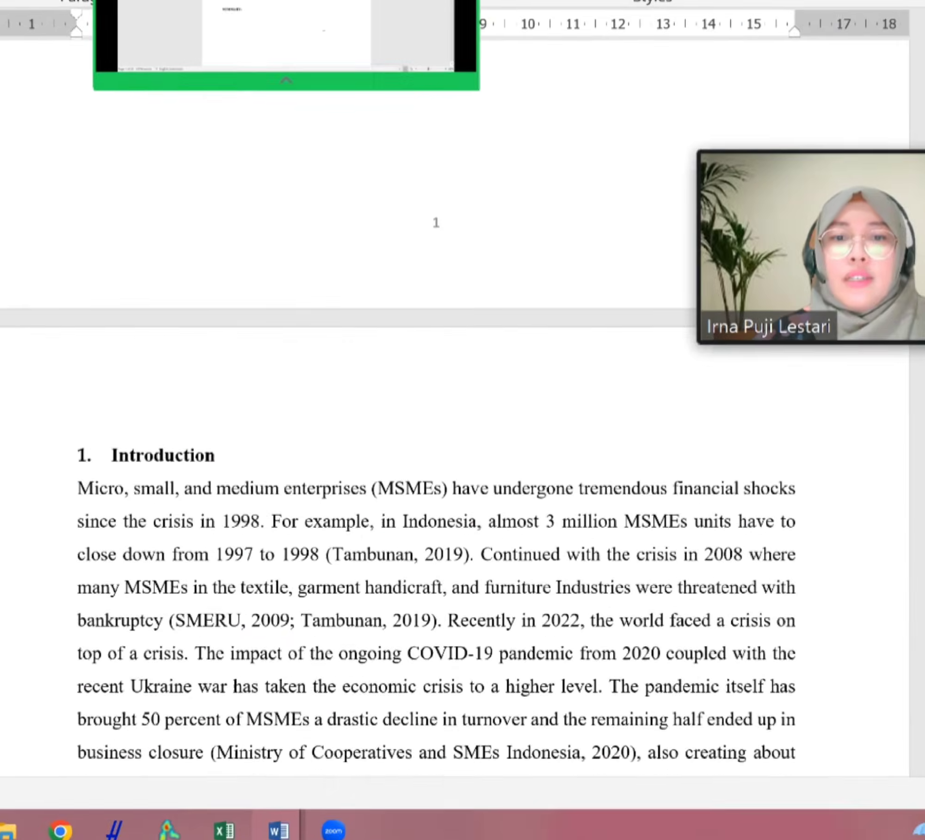
Switch to the Word manuscript and skim from the Introduction through the financial resilience concepts to the Methodology section
scroll(434, 462, down, 3)
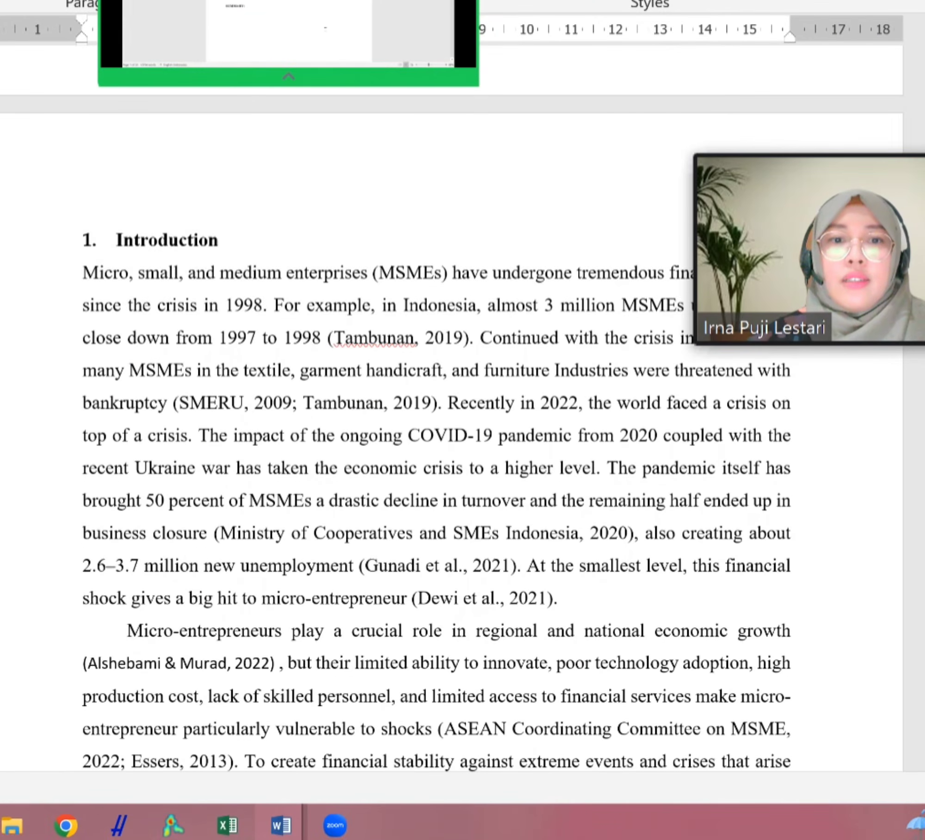
scroll(434, 462, down, 10)
scroll(435, 463, down, 3)
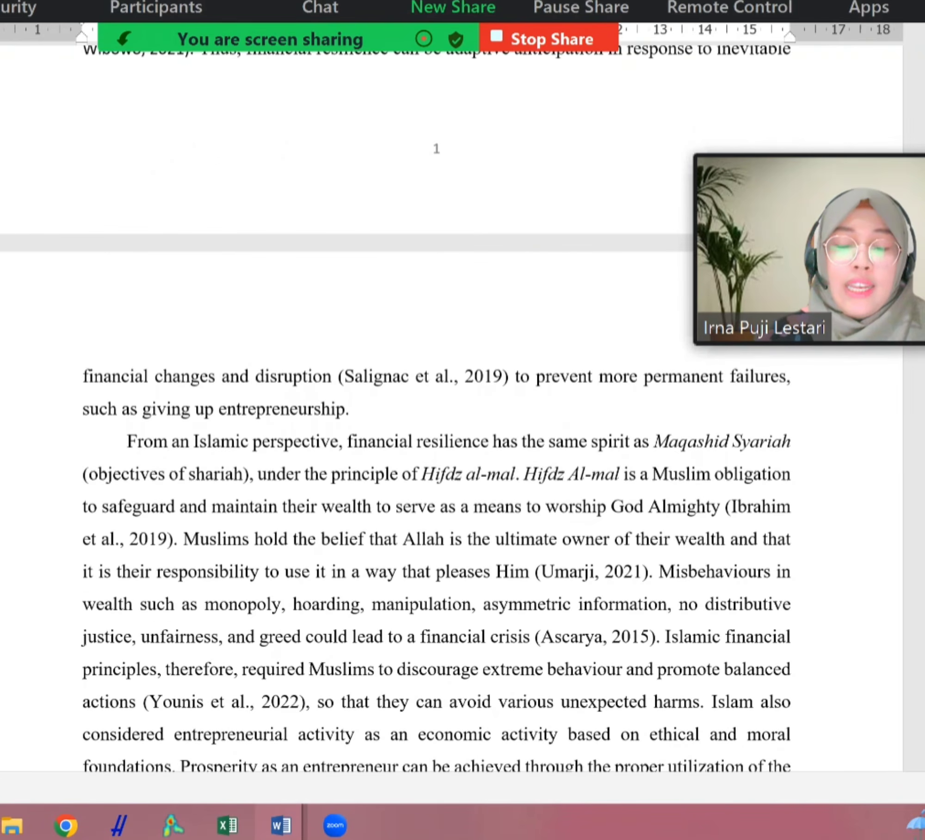
scroll(435, 463, down, 12)
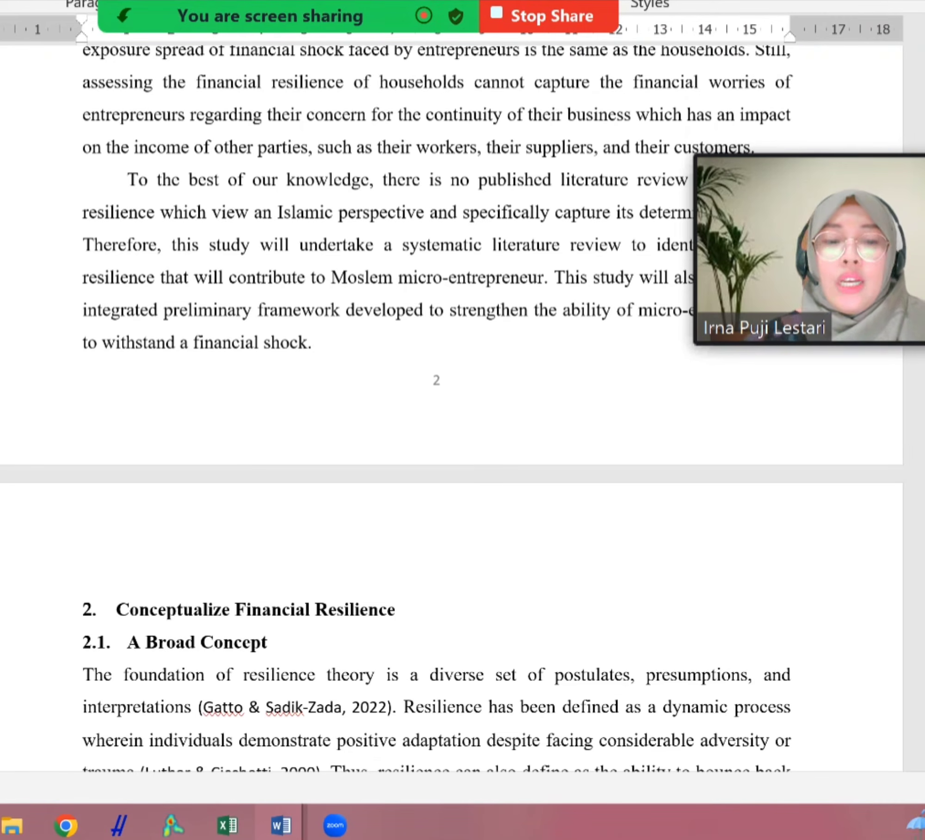
scroll(436, 416, down, 10)
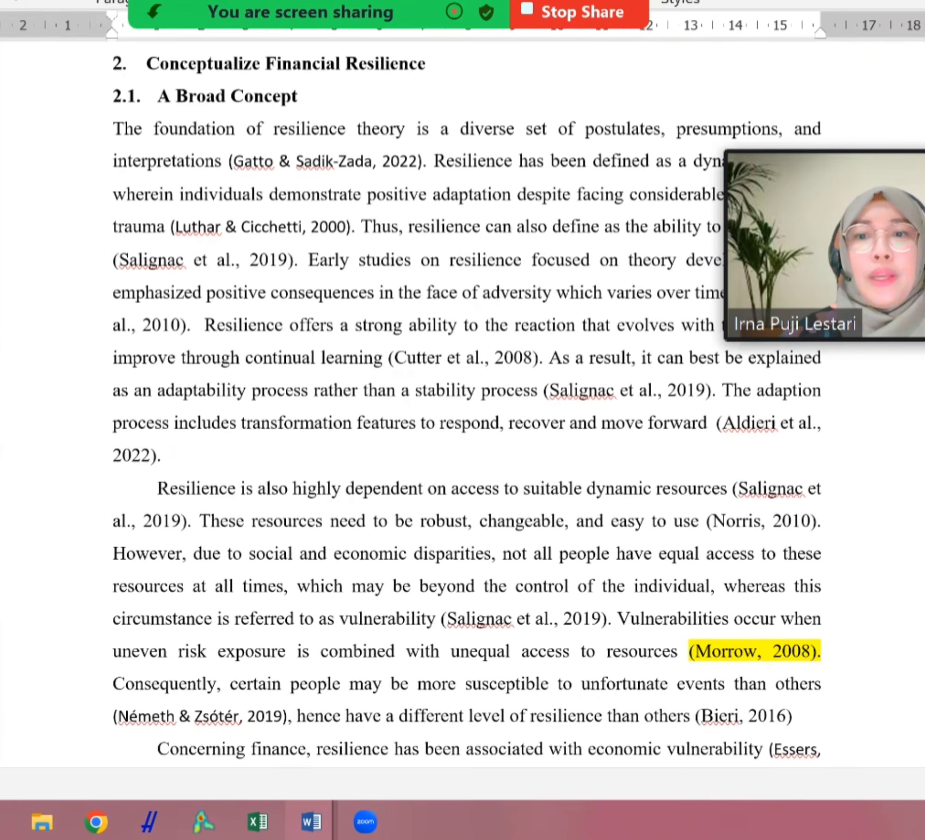
scroll(462, 416, down, 10)
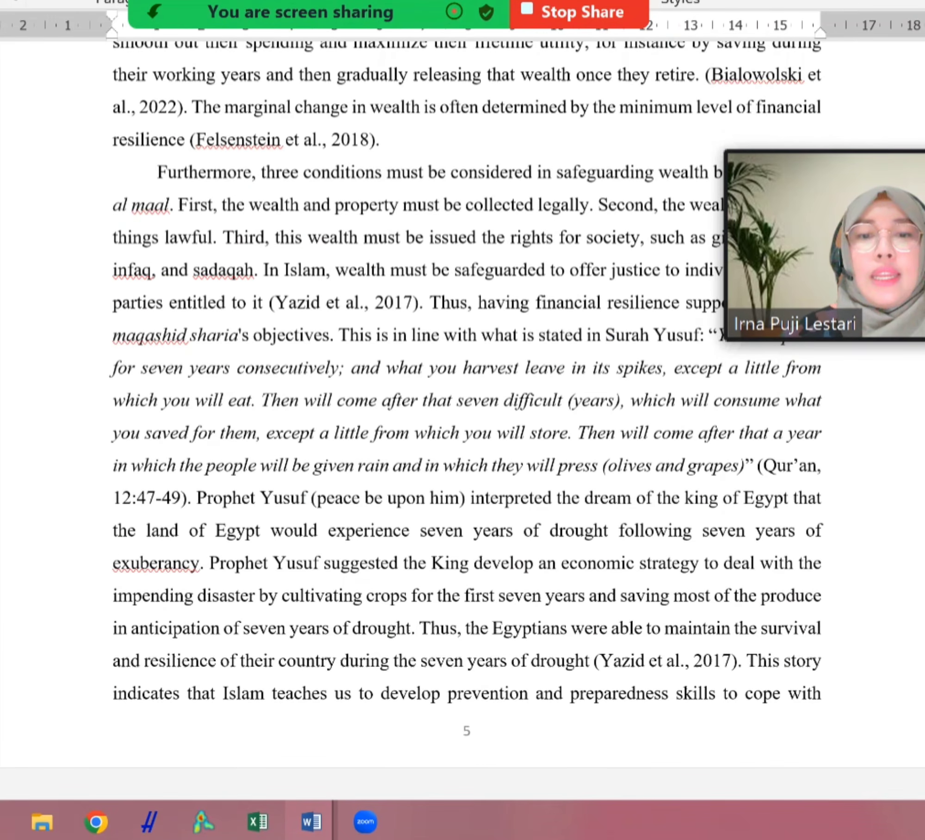
scroll(462, 417, down, 10)
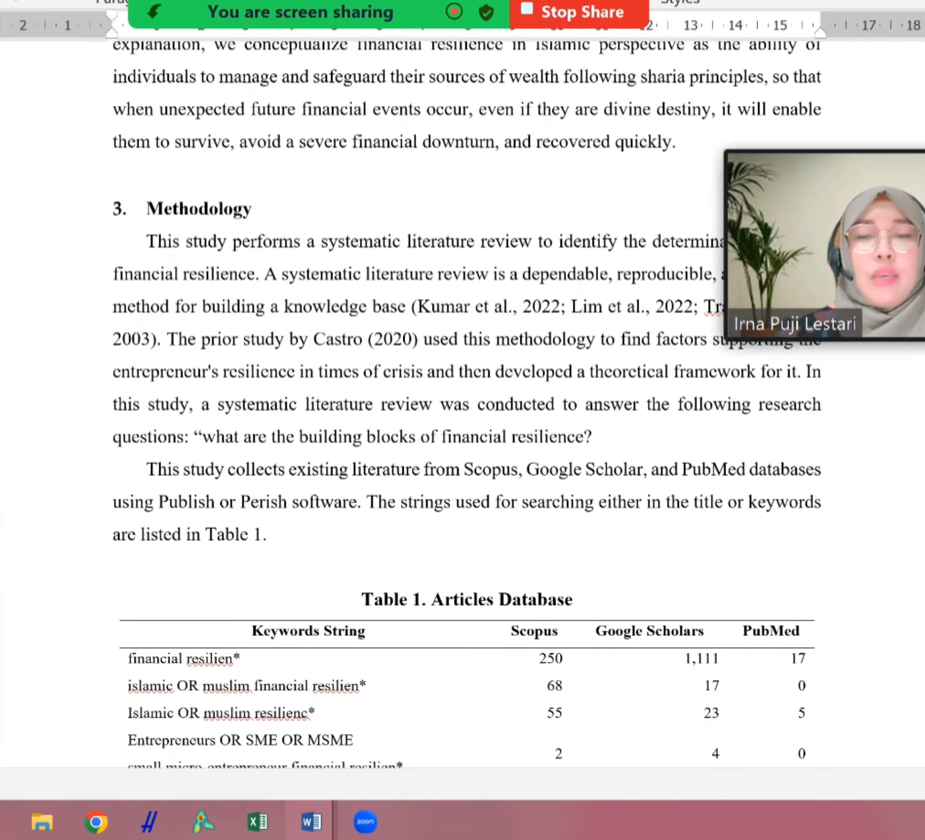
Examine Table 1 in the Methodology section, checking the keyword strings and the article counts for each database
scroll(463, 416, down, 10)
scroll(466, 401, up, 1)
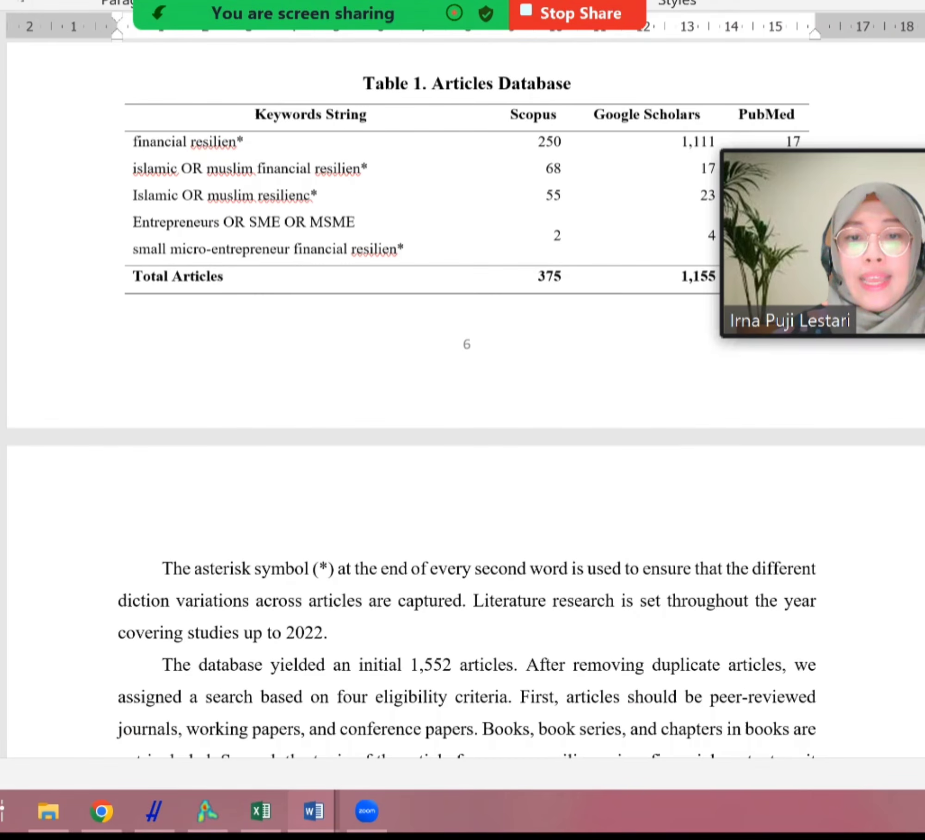
scroll(466, 401, up, 15)
scroll(467, 400, down, 2)
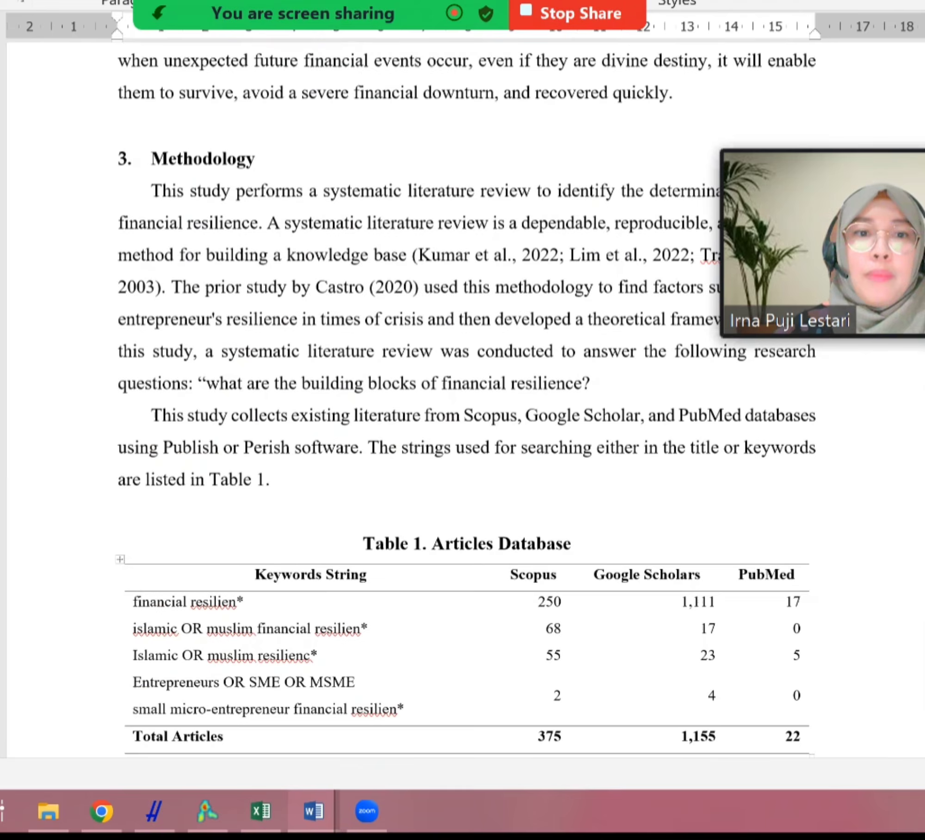
scroll(133, 505, down, 2)
drag(133, 505, 237, 505)
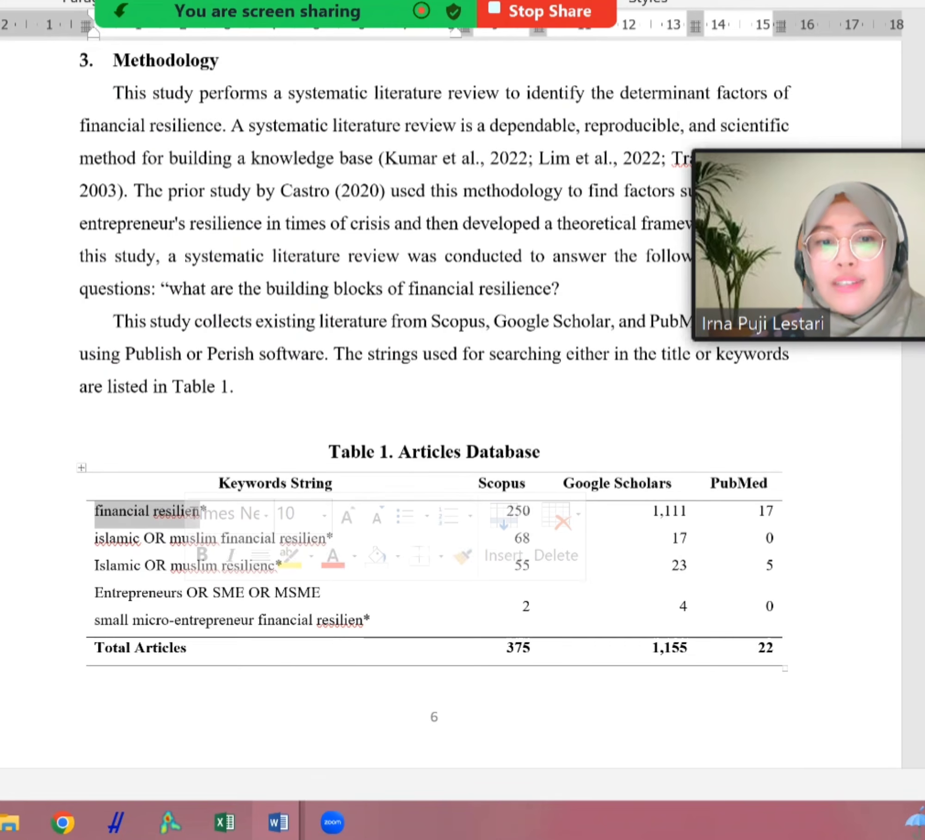
click(113, 619)
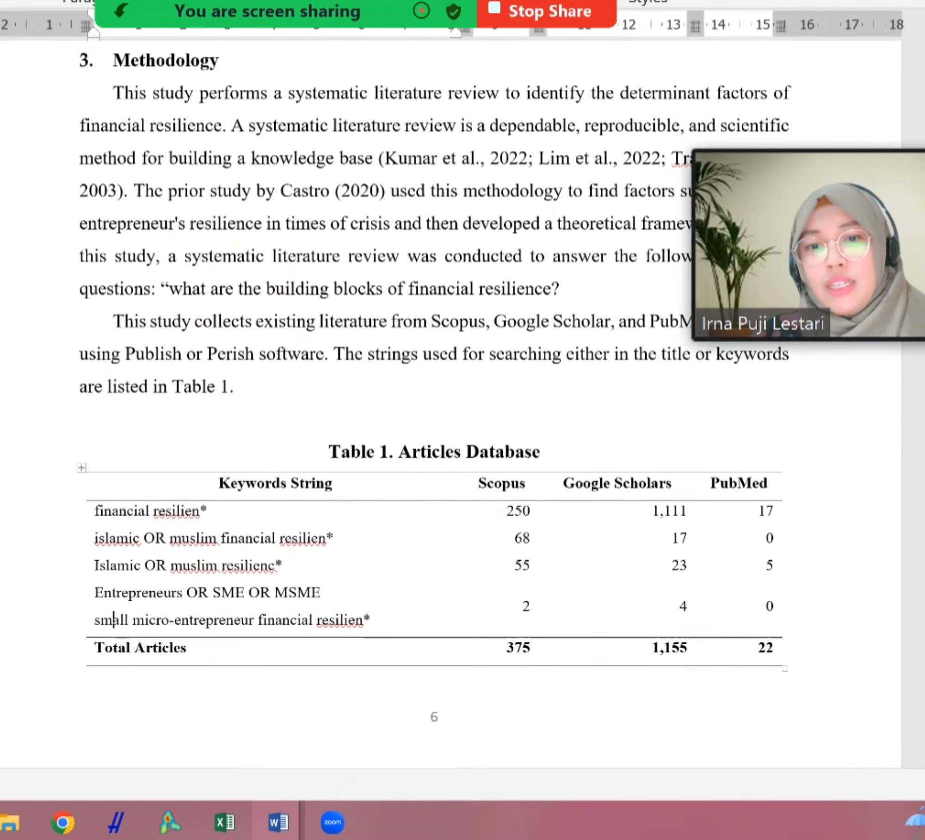
scroll(451, 379, down, 3)
drag(508, 363, 522, 365)
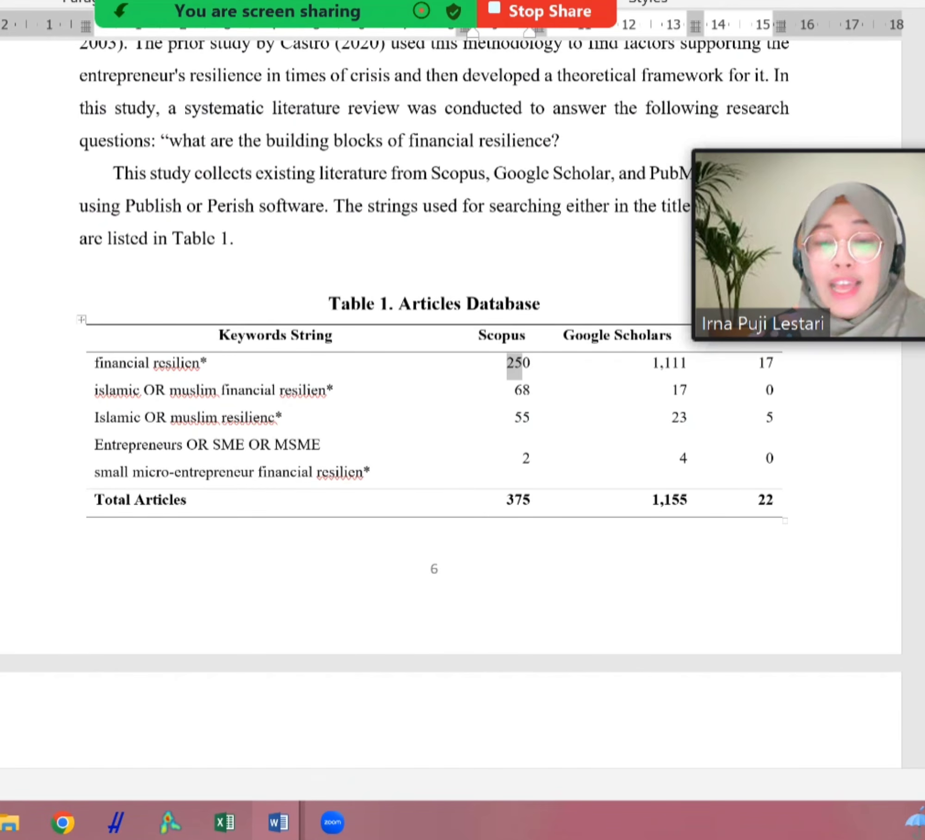
Examine the eligibility criteria and the Figure 1 PRISMA diagram of article retrieval and selection
scroll(451, 416, down, 10)
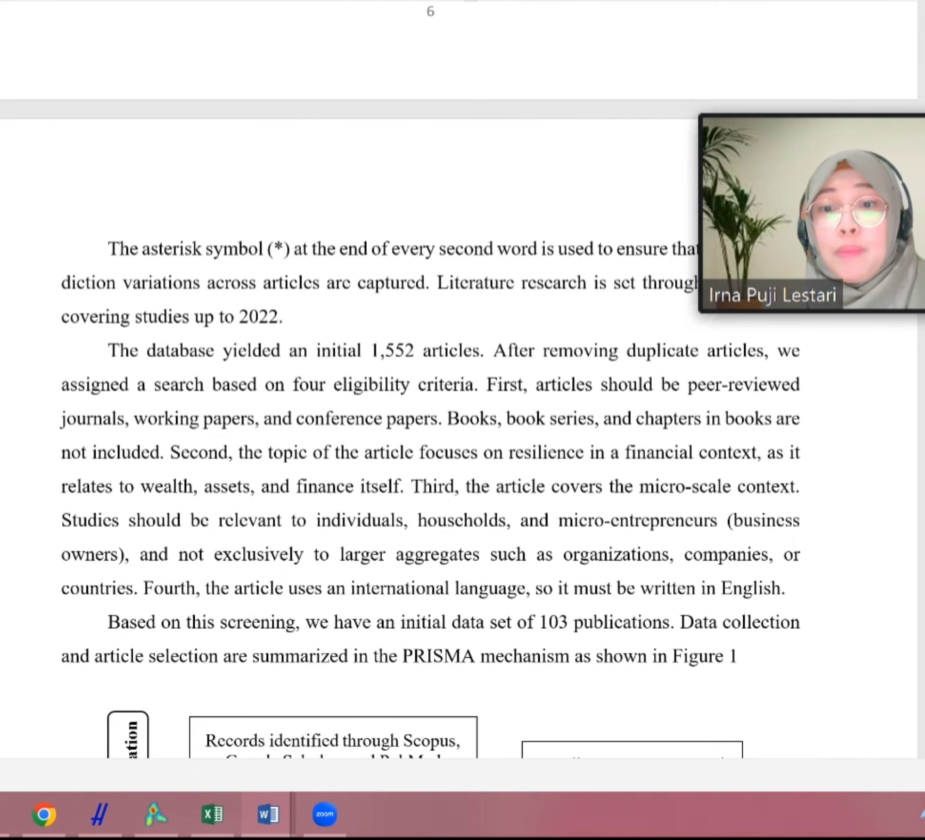
scroll(458, 416, down, 4)
scroll(457, 416, down, 12)
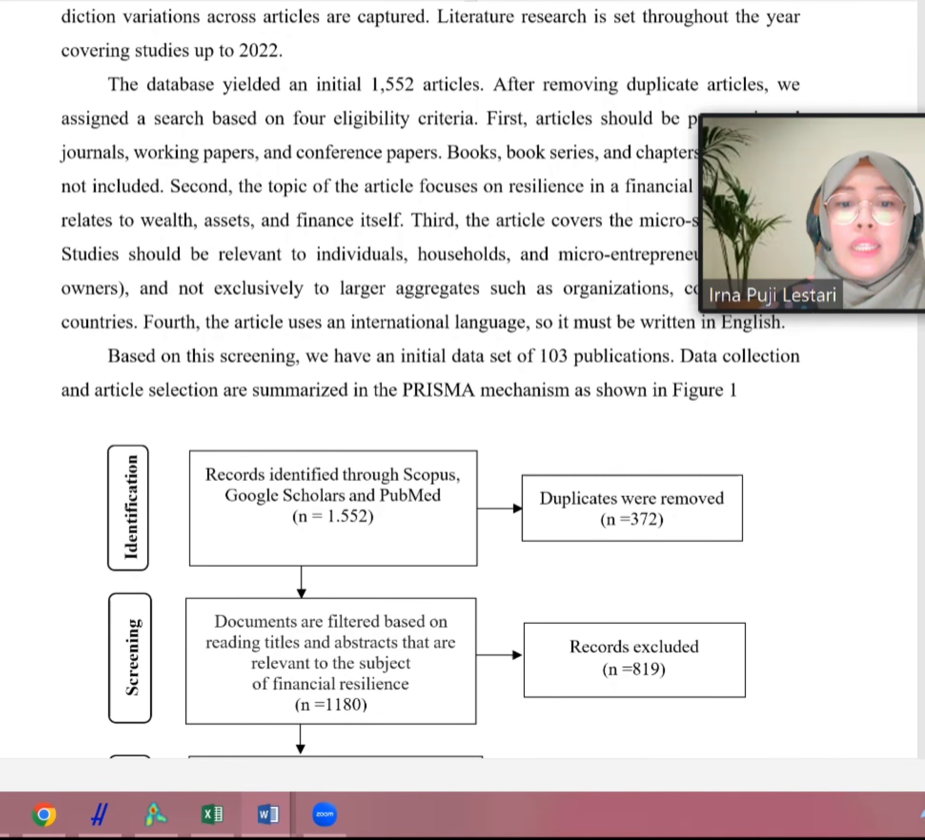
scroll(458, 416, up, 1)
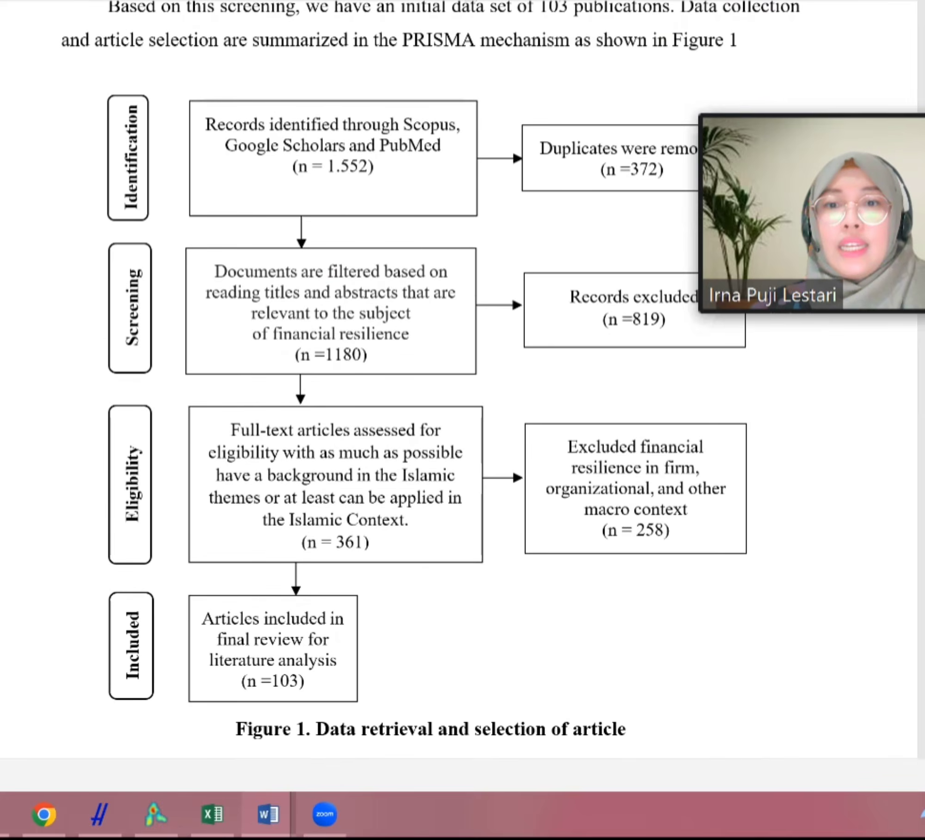
double_click(112, 78)
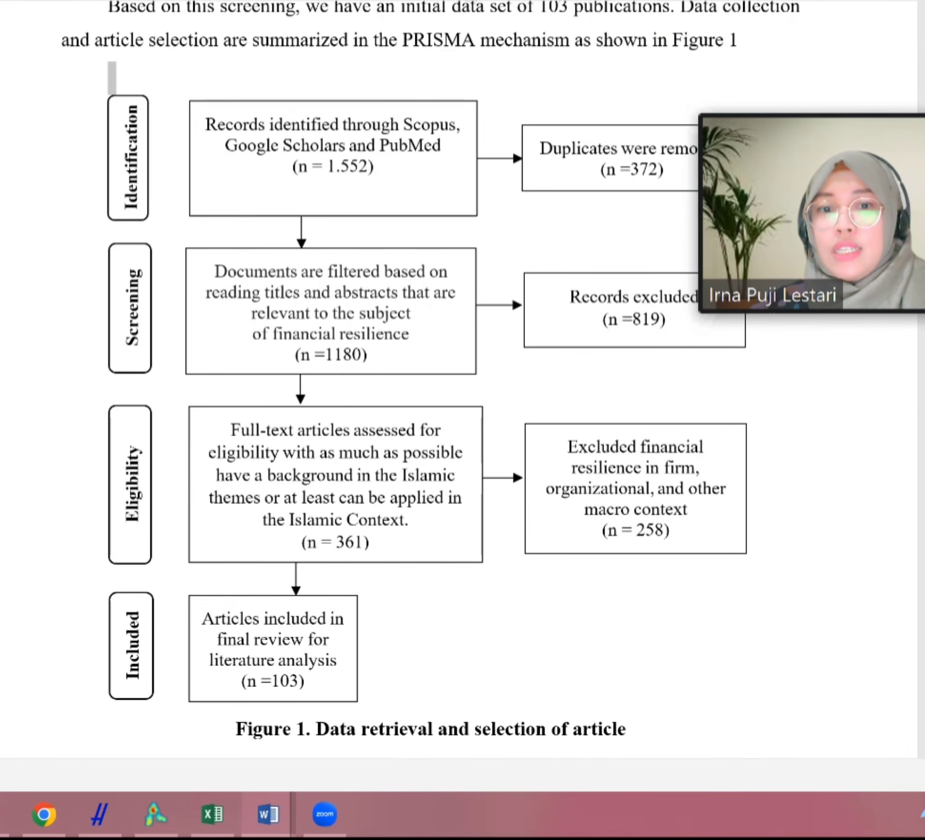